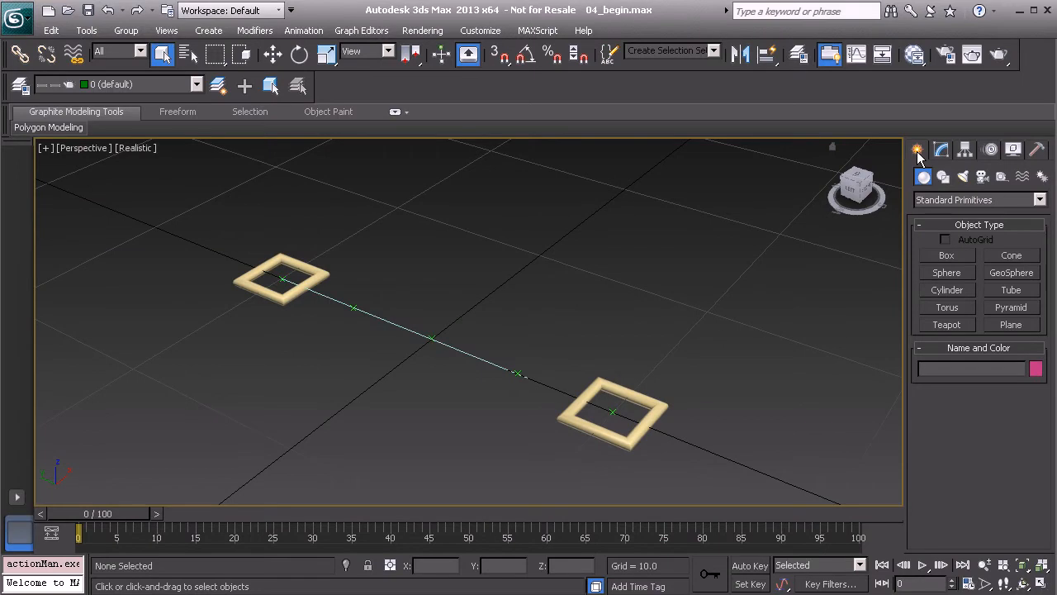
Draw a circle spline with a radius of about 1.7 on the grid beside the line joining the square controls
click(943, 177)
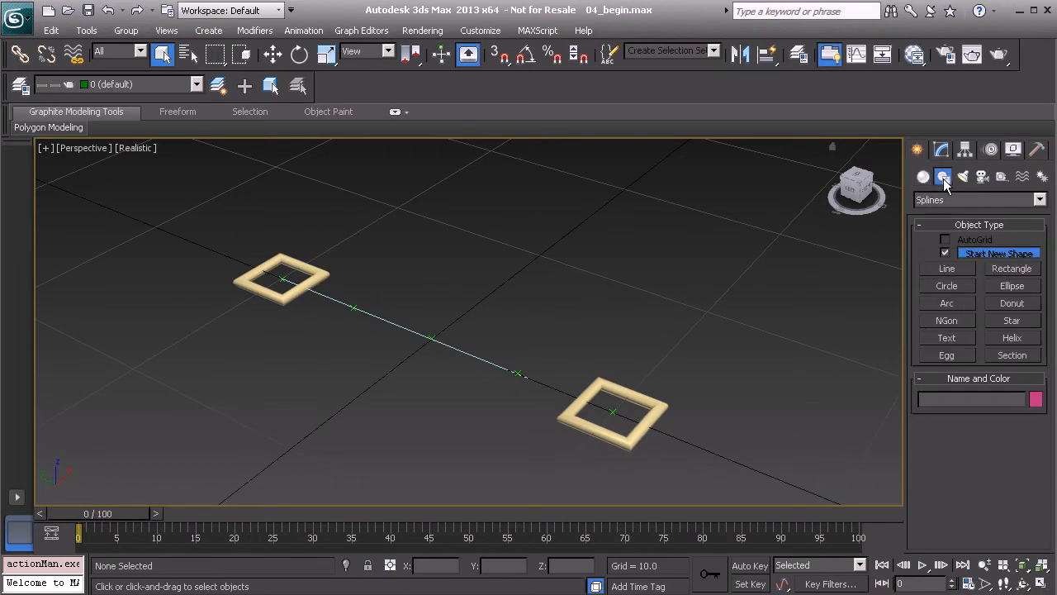
click(947, 287)
alt+middle_drag(627, 273, 624, 317)
drag(509, 325, 524, 351)
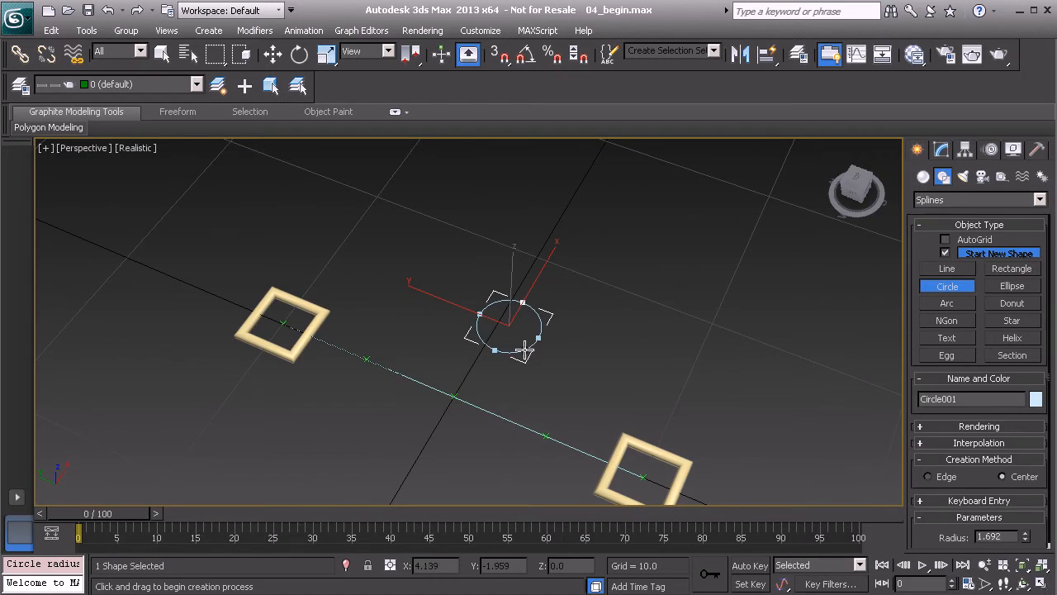
right_click(625, 322)
Convert the circle to an Editable Spline
alt+middle_drag(580, 359, 561, 298)
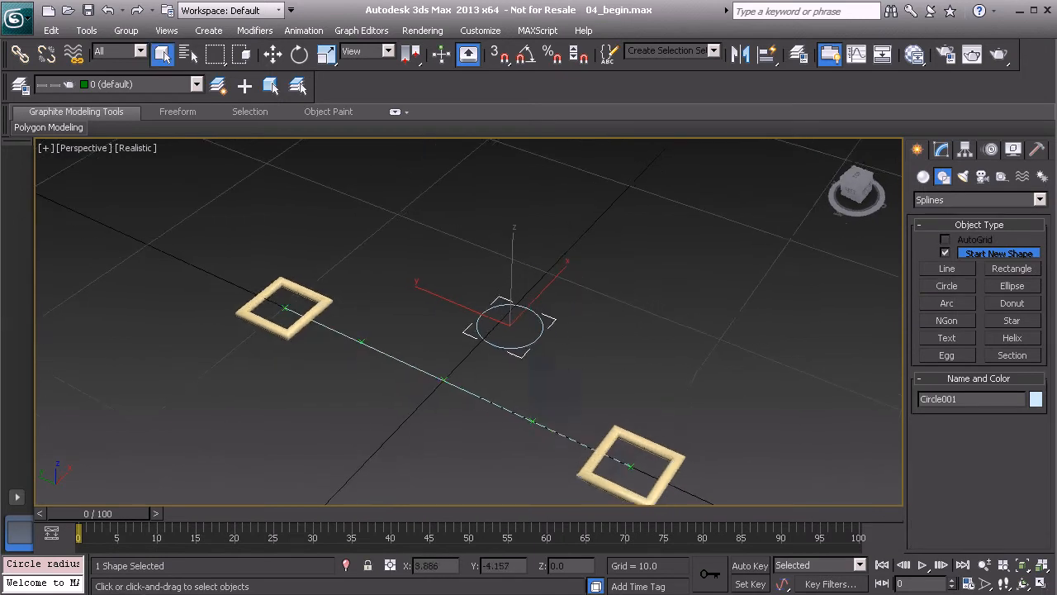
scroll(585, 333, up, 4)
right_click(682, 361)
mouse_move(791, 504)
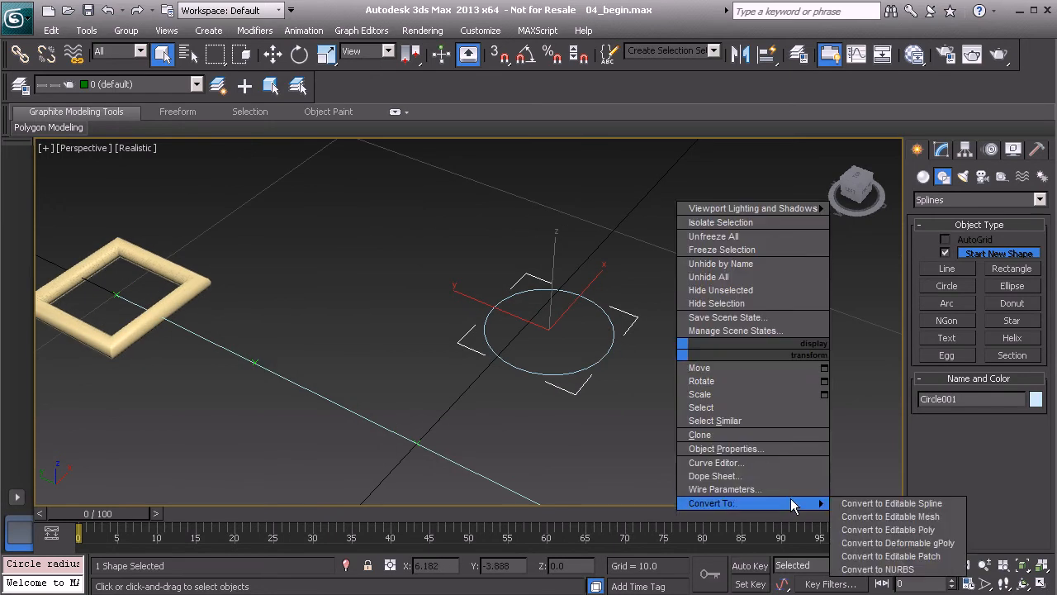
click(854, 503)
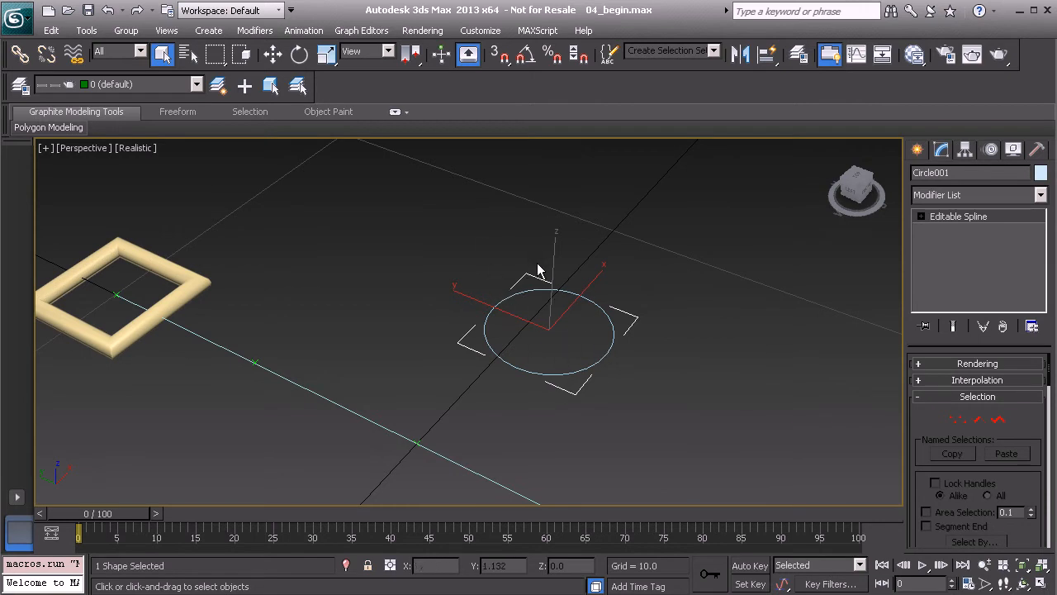
Clone the circle as a Copy rotated -90 degrees about the X axis, using angle snap
alt+middle_drag(601, 359, 584, 322)
key(e)
key(a)
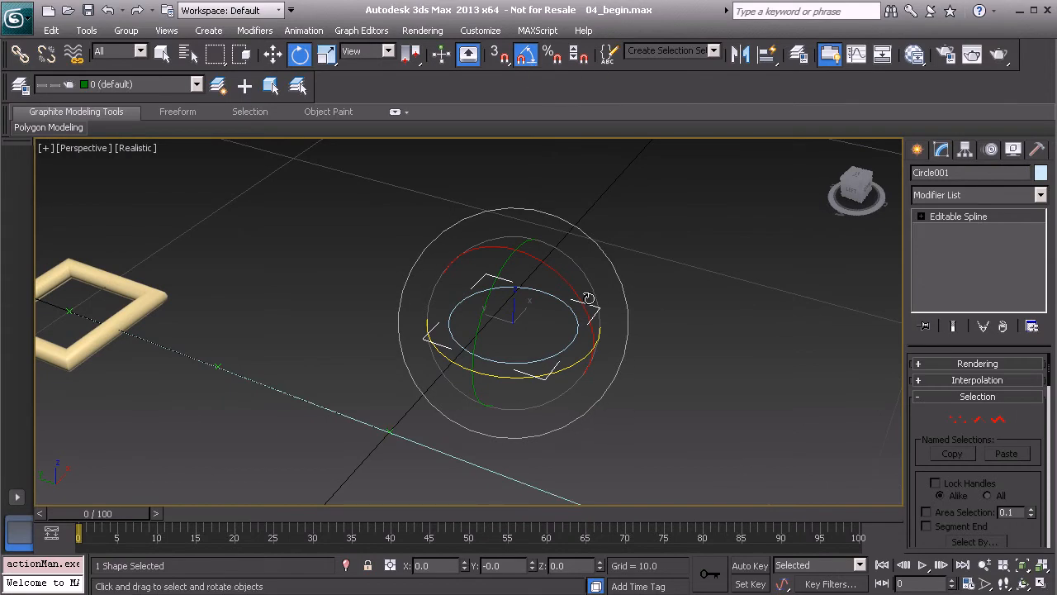
mouse_move(580, 299)
shift+mouse_down()
mouse_move(515, 268)
mouse_move(483, 269)
shift+mouse_up()
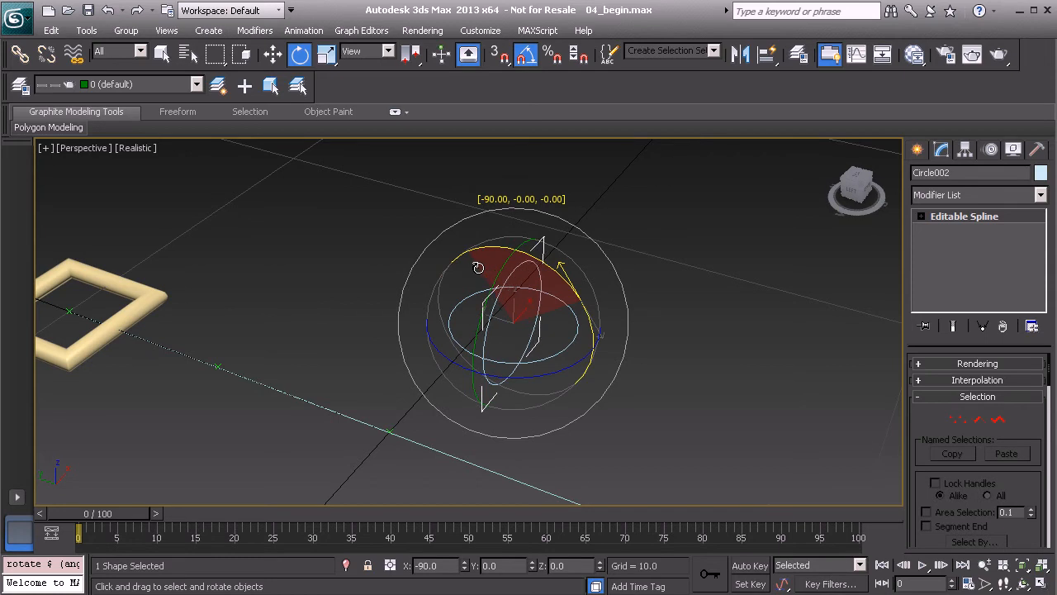
shift+drag(477, 266, 477, 265)
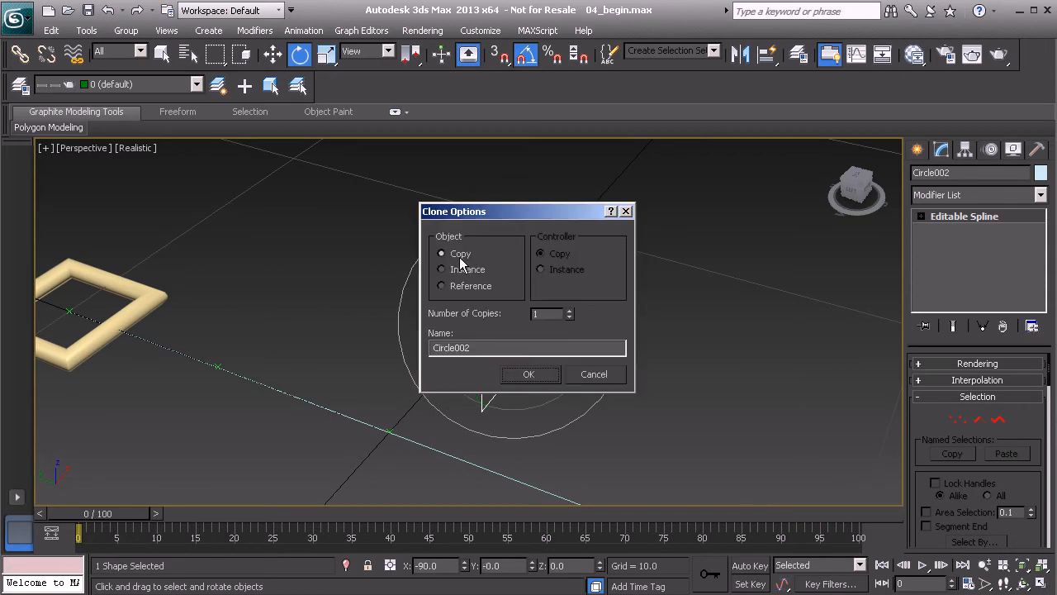
click(534, 376)
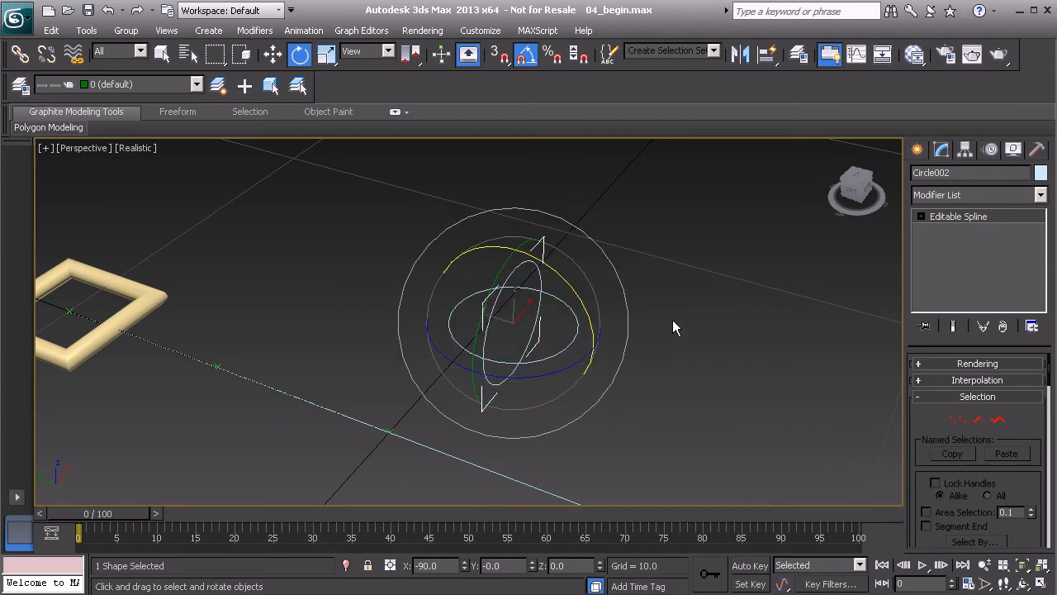
Attach the rotated copy to the original circle so both form one spline object
click(701, 311)
click(575, 338)
scroll(921, 434, down, 5)
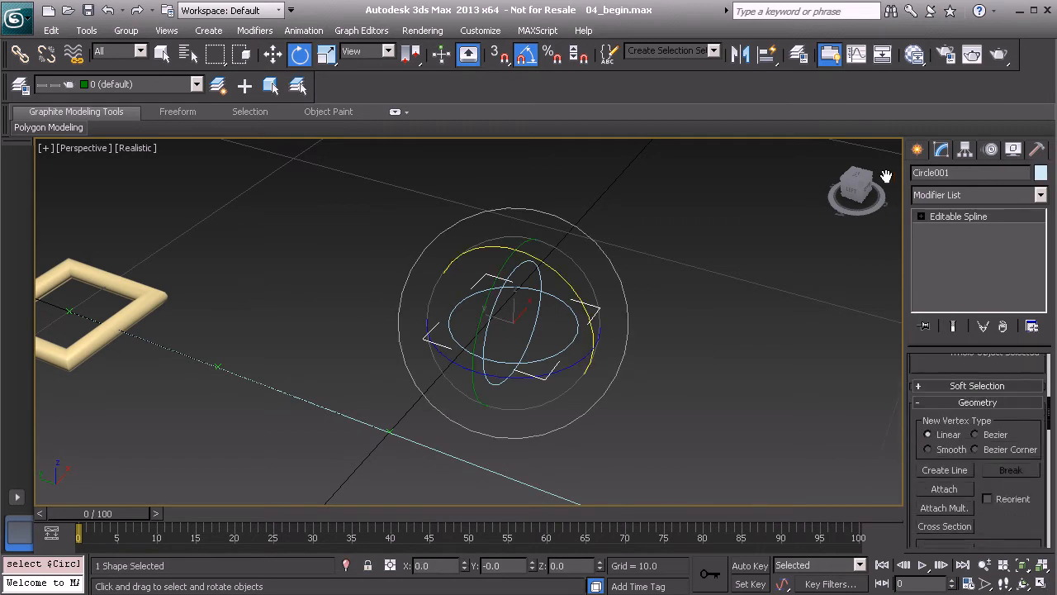
click(942, 444)
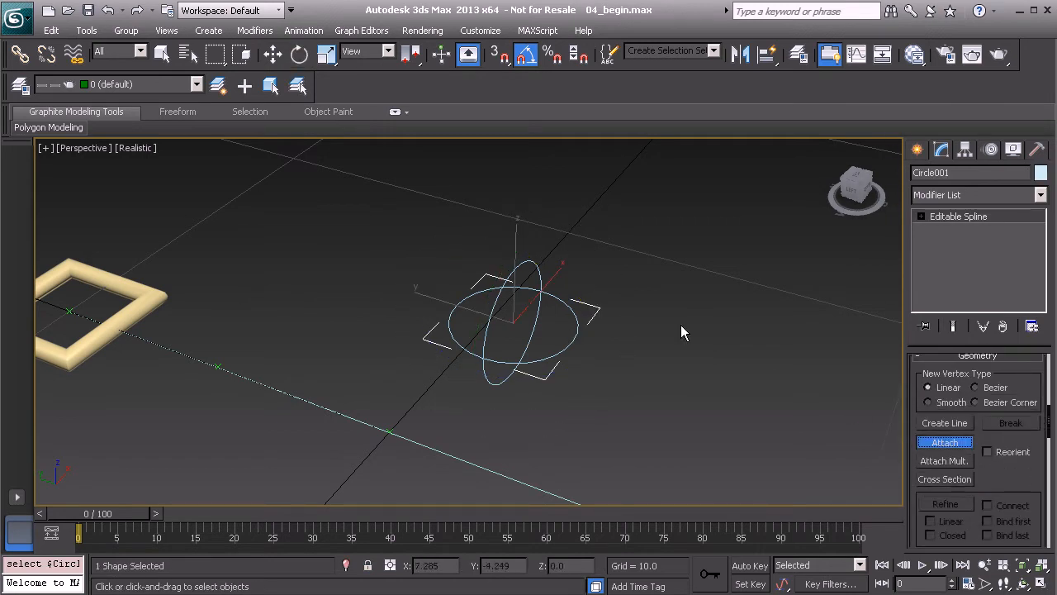
click(534, 264)
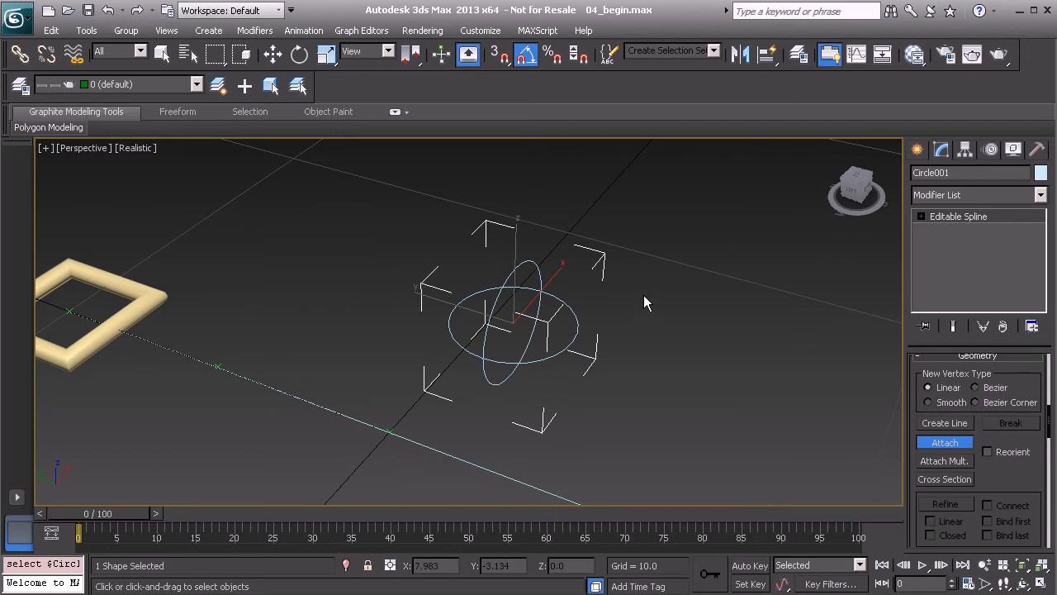
Move the crossed-circle shape to the world origin at the middle of the line, using snapping
key(w)
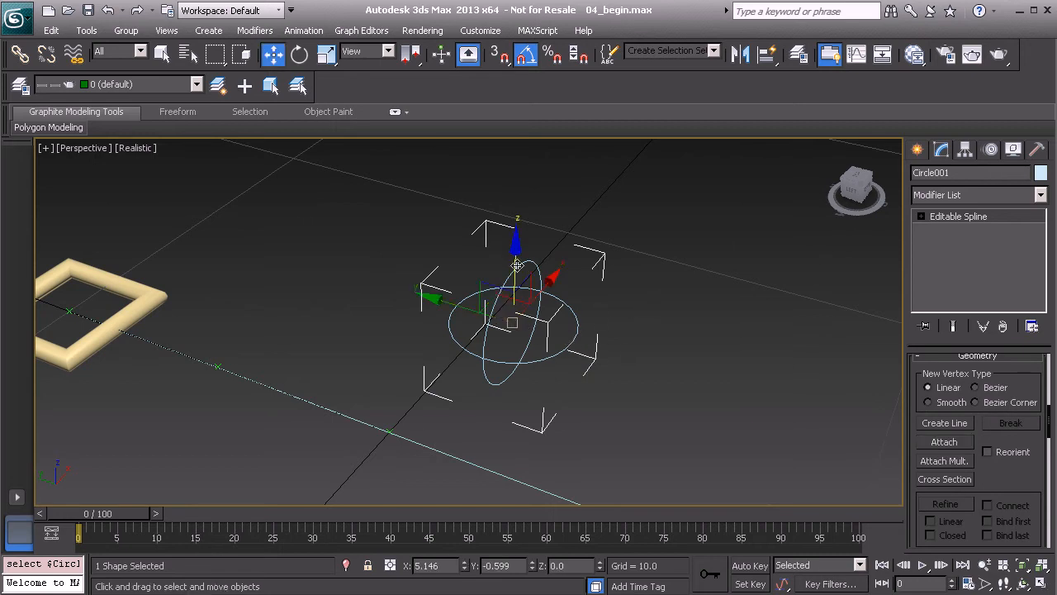
alt+middle_drag(535, 388, 551, 361)
scroll(552, 361, down, 5)
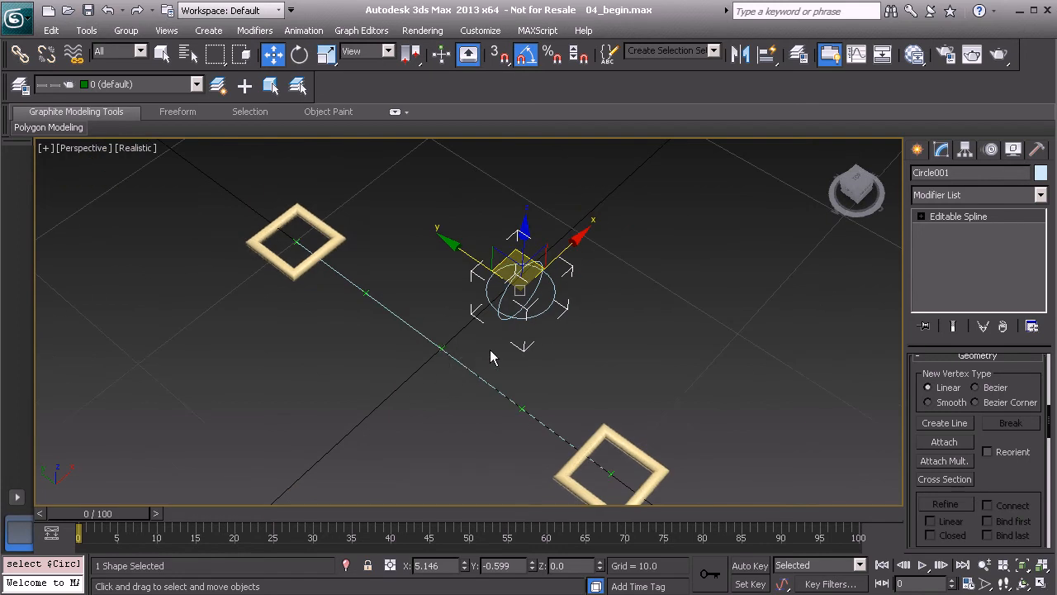
key(s)
drag(521, 292, 452, 362)
alt+middle_drag(452, 361, 488, 309)
key(s)
scroll(489, 309, up, 5)
scroll(489, 309, down, 3)
middle_drag(474, 368, 519, 330)
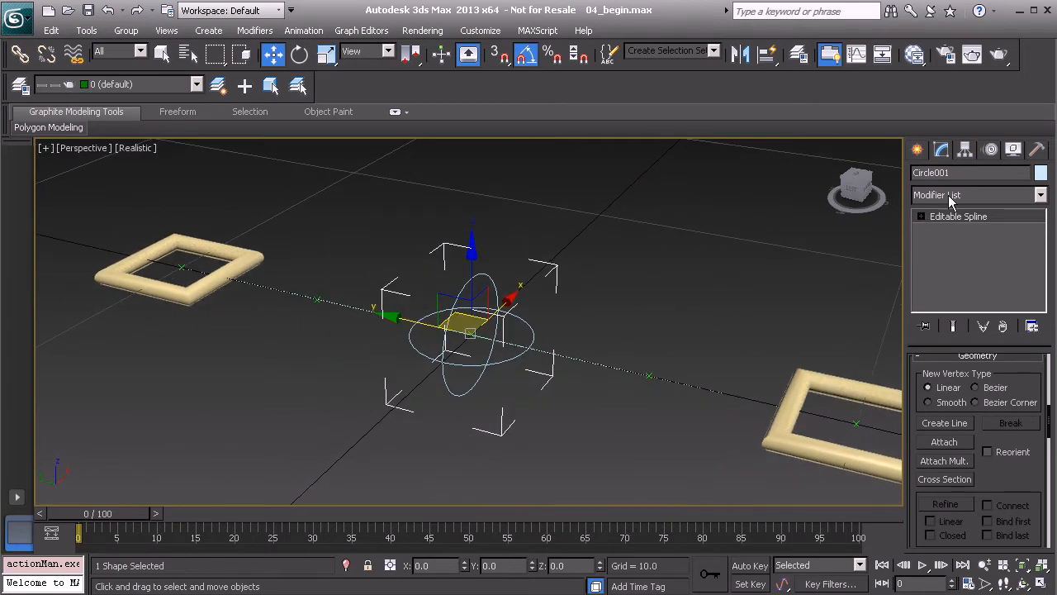
Rename the crossed-circle control Flexi_Mid_Bend01 and give it the same pale yellow object color as the square controls
double_click(962, 173)
text(F)
alt+middle_drag(560, 310, 559, 332)
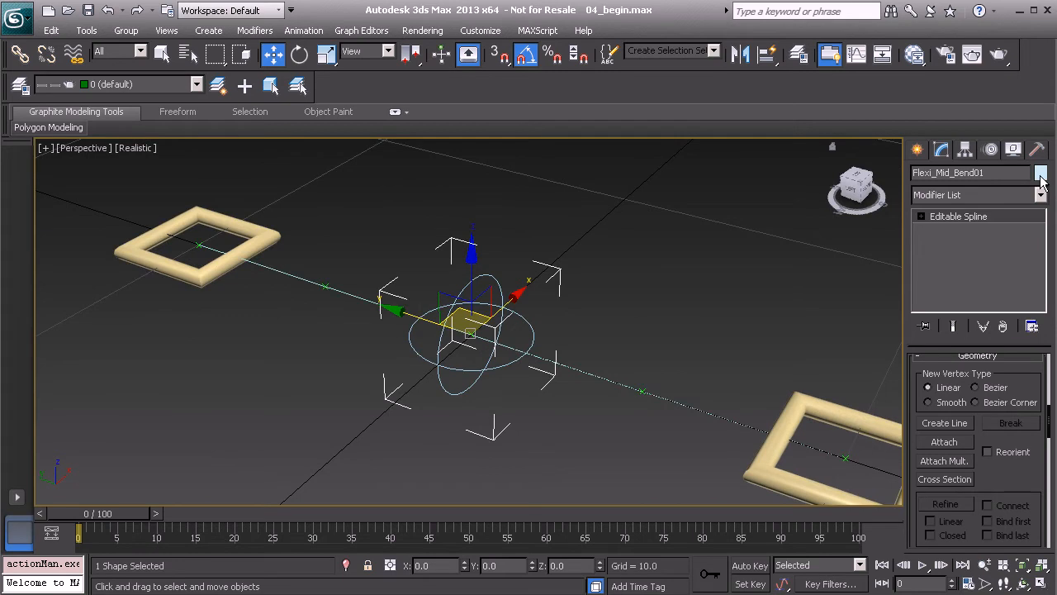
click(1042, 174)
click(693, 238)
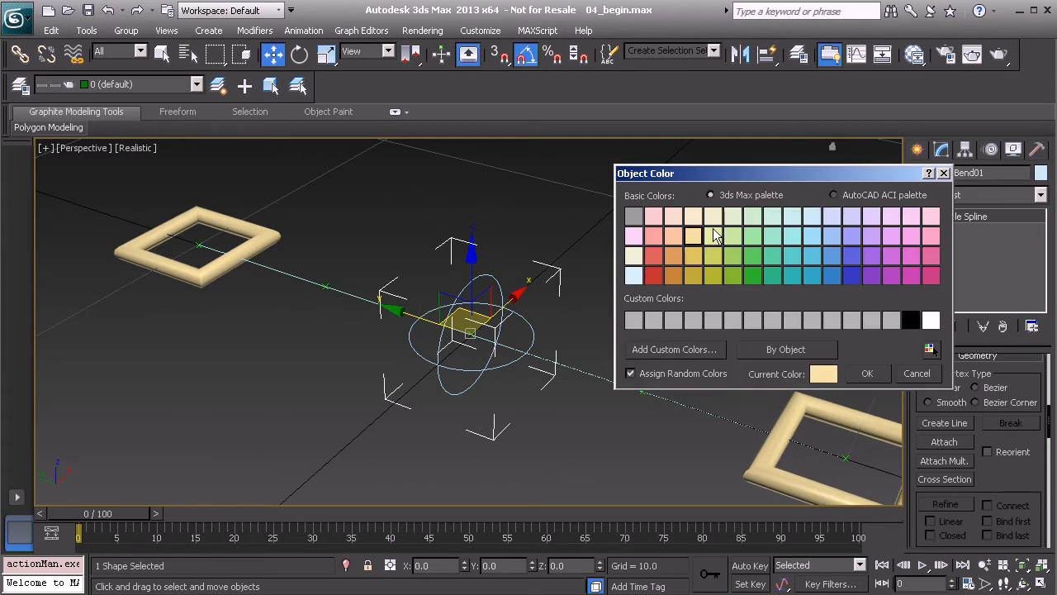
click(867, 374)
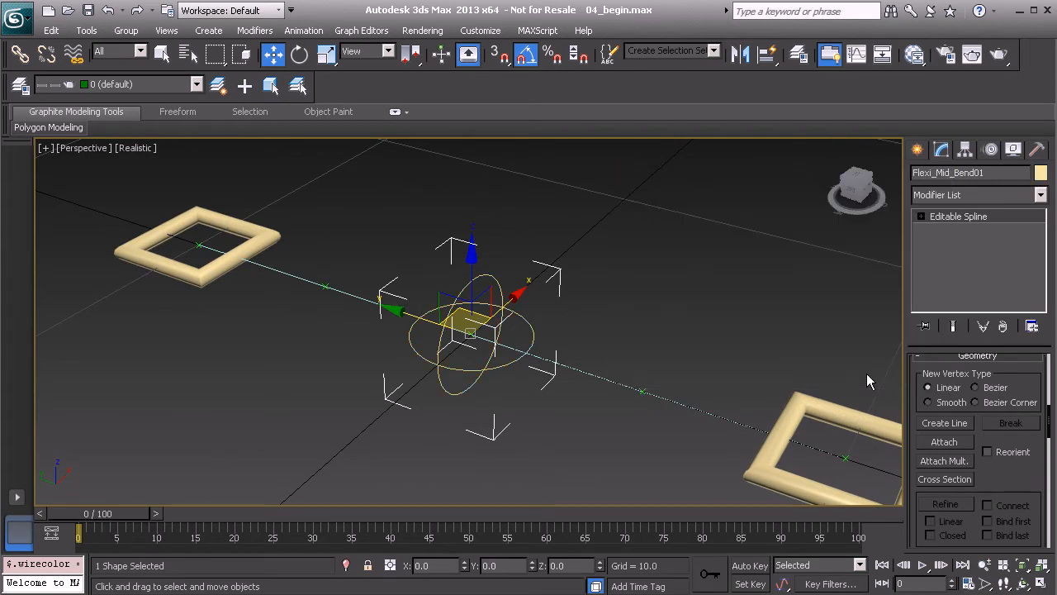
Apply Reset XForm to the crossed-circle control
click(1039, 151)
click(978, 354)
click(964, 449)
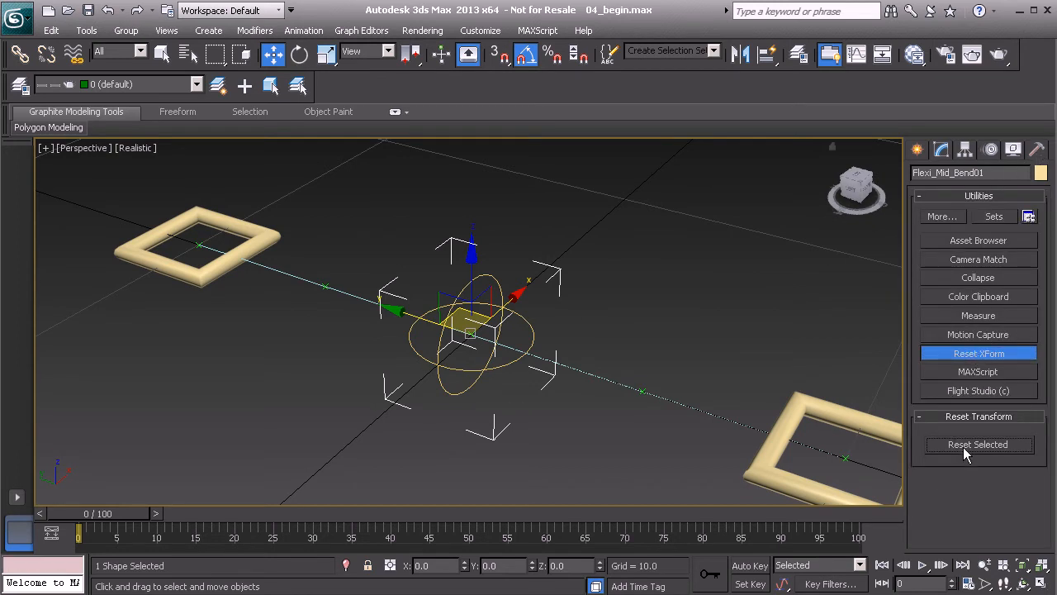
click(988, 355)
Collapse the crossed-circle control with the output type set to Modifier Stack Result
click(983, 281)
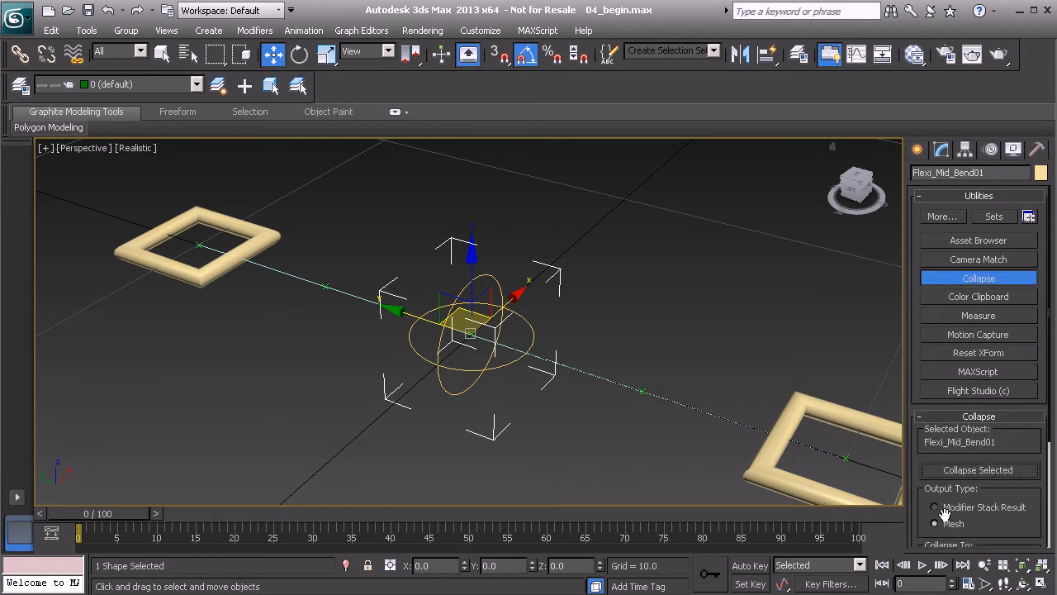
click(964, 512)
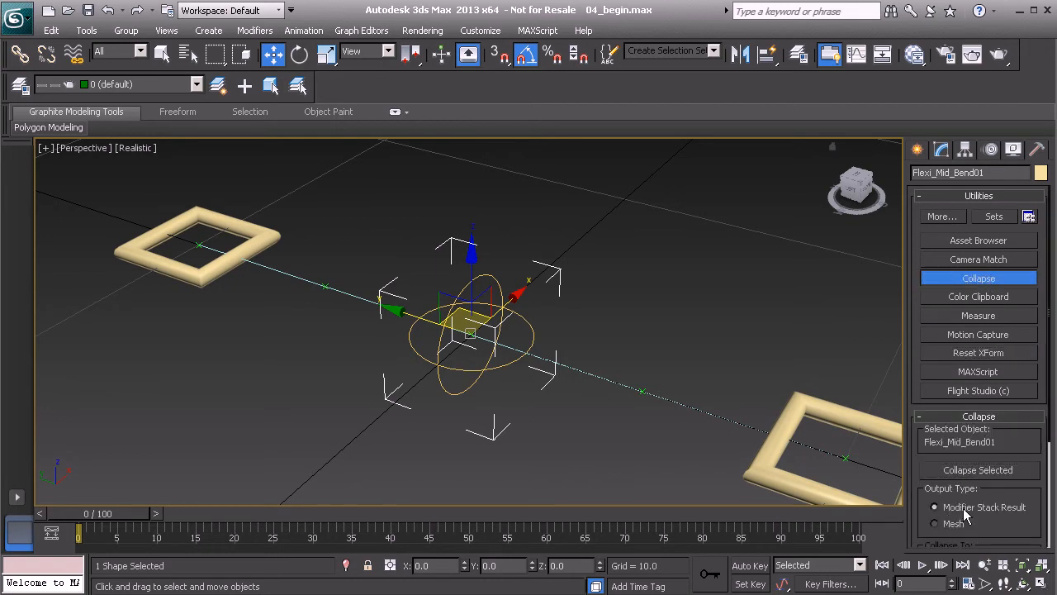
click(977, 471)
click(947, 150)
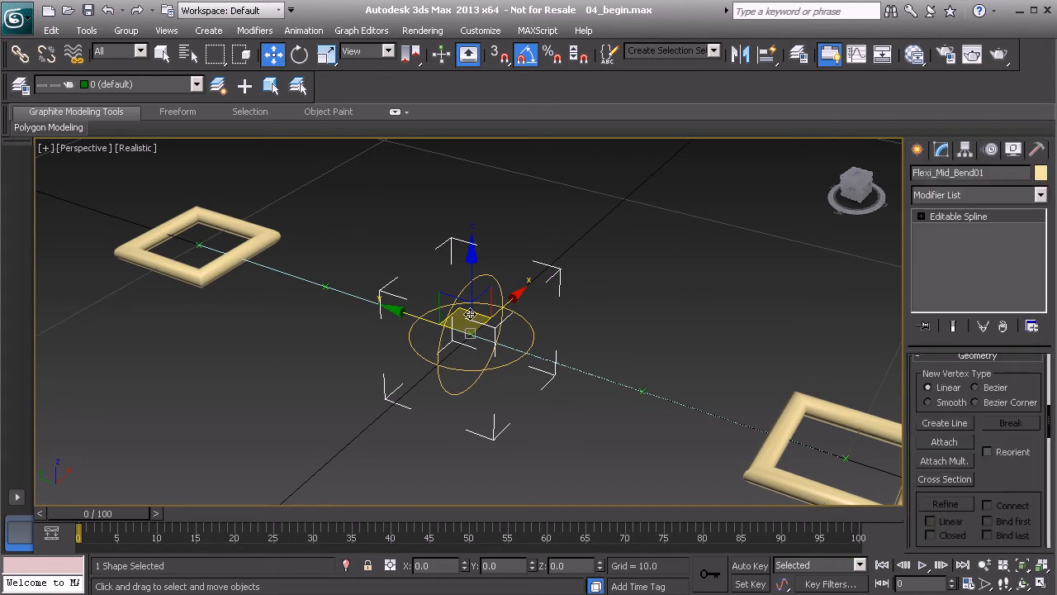
Freeze the transform of the crossed-circle control and accept the added controller layer
alt+middle_drag(458, 340, 507, 330)
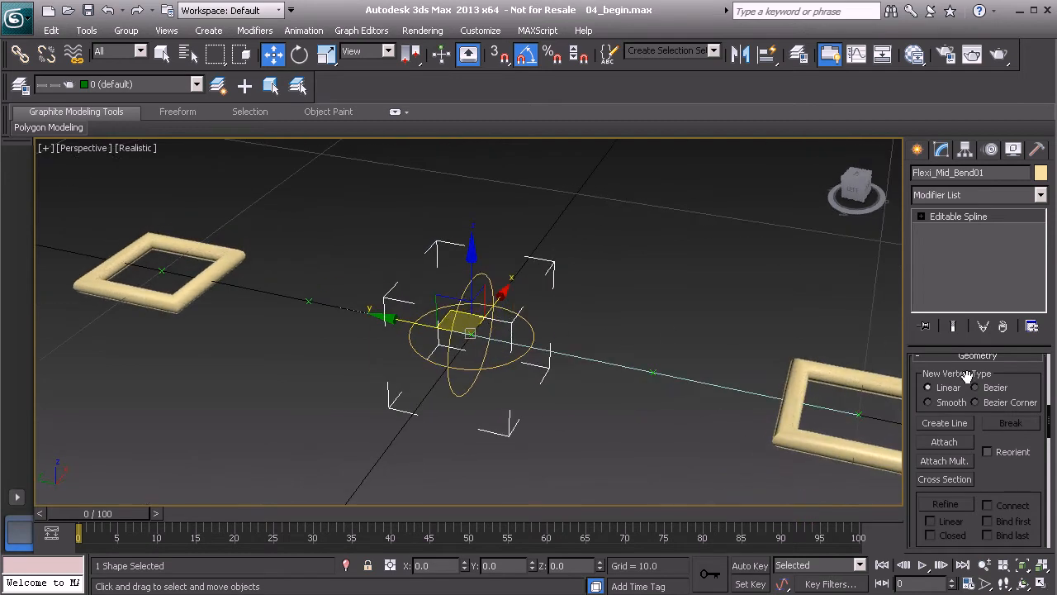
right_click(740, 301)
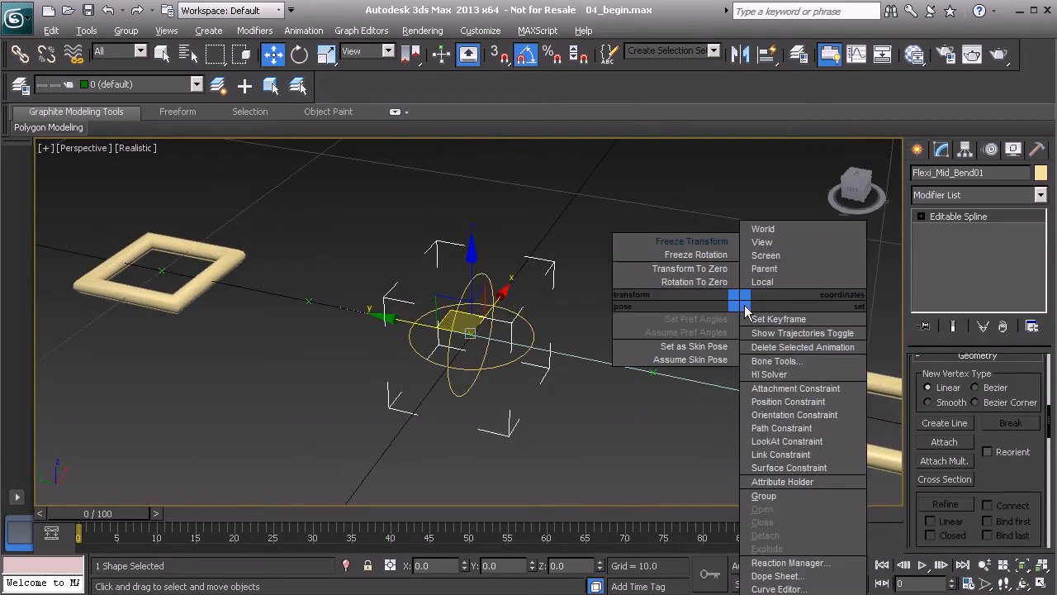
click(698, 241)
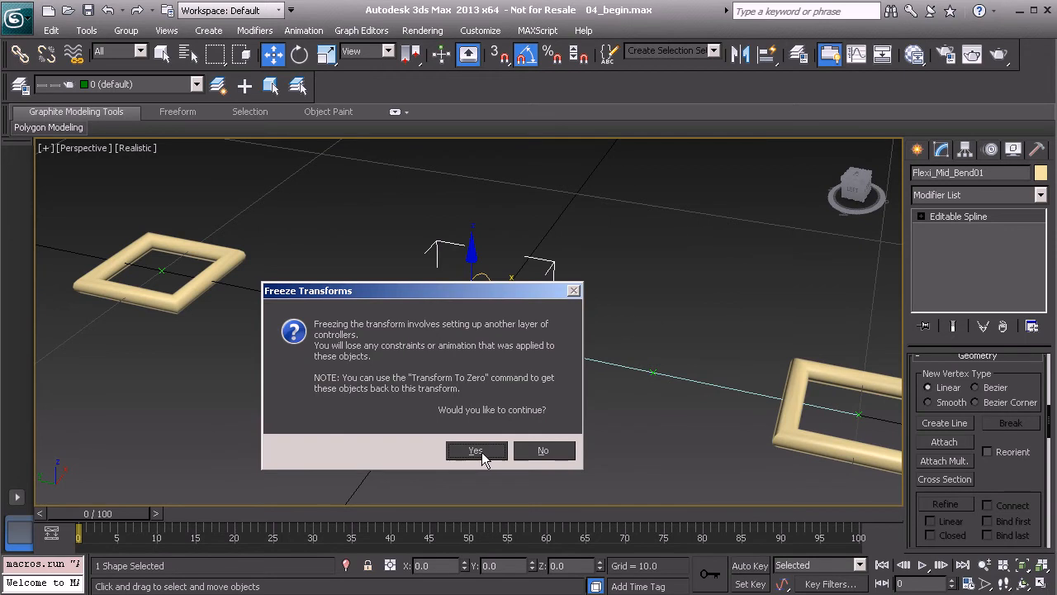
click(477, 451)
Enable the crossed-circle spline's rendering in the viewport and set its radial thickness to 0.5
scroll(917, 383, up, 1)
scroll(913, 385, down, 1)
scroll(917, 377, up, 4)
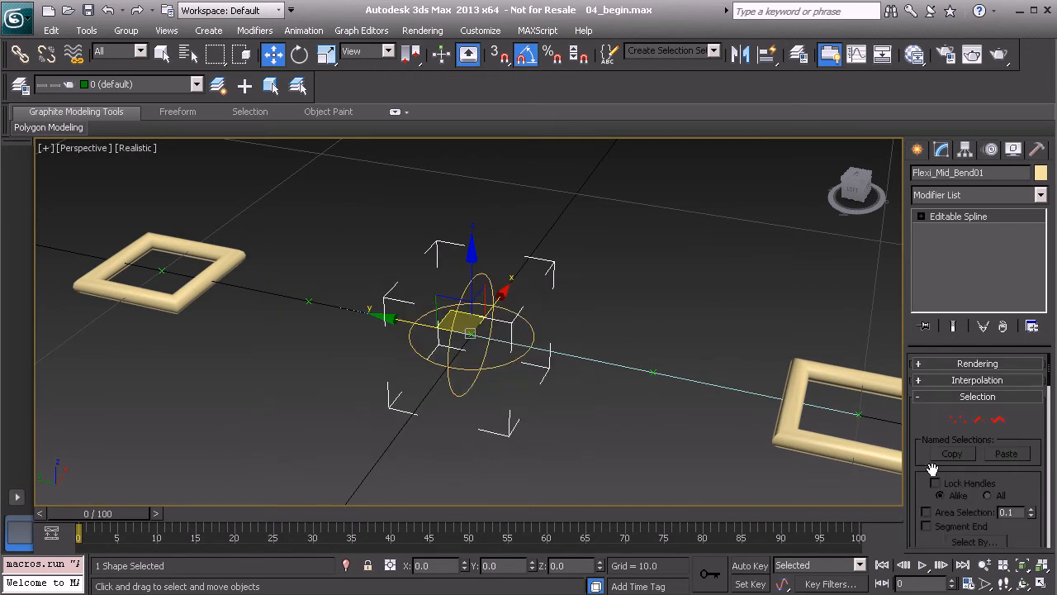
click(962, 365)
click(946, 392)
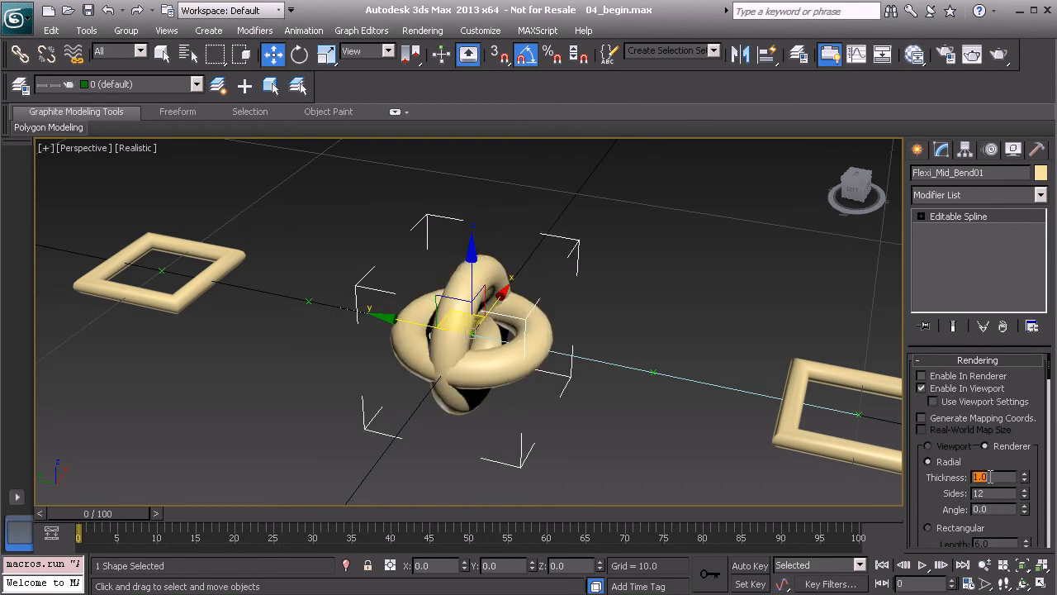
key(Return)
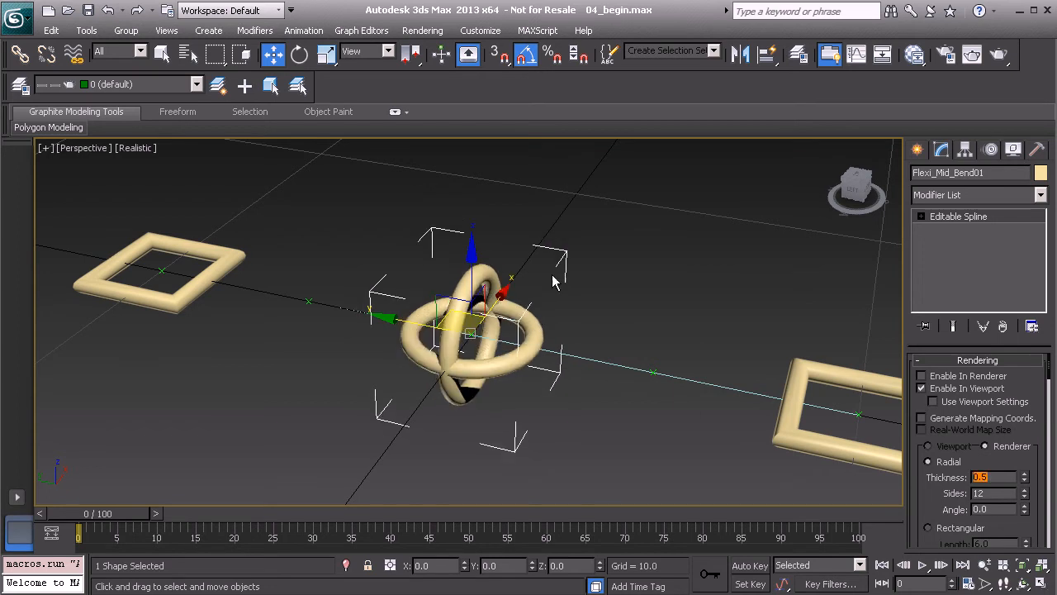
click(702, 311)
alt+middle_drag(702, 311, 657, 340)
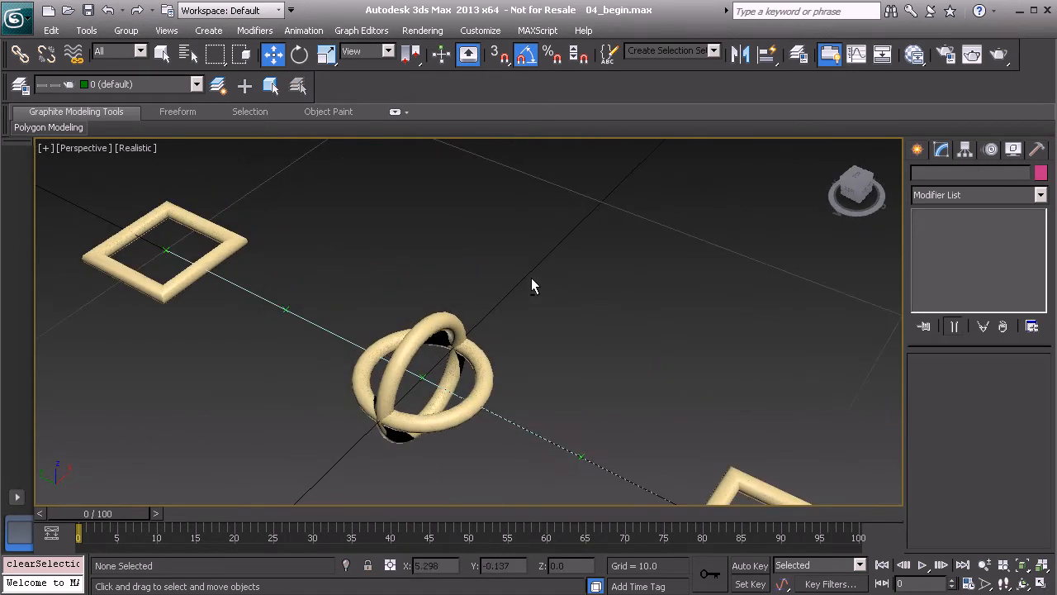
scroll(532, 306, down, 3)
click(470, 347)
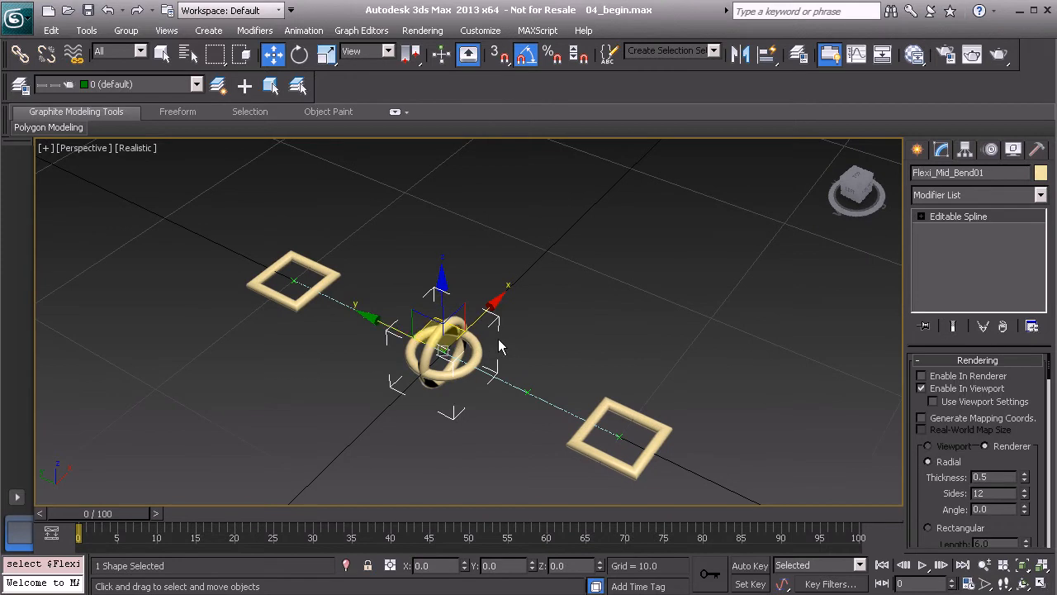
click(558, 304)
mouse_move(558, 304)
alt+middle_down()
mouse_move(545, 337)
mouse_move(490, 360)
mouse_move(581, 319)
mouse_move(563, 323)
alt+middle_up()
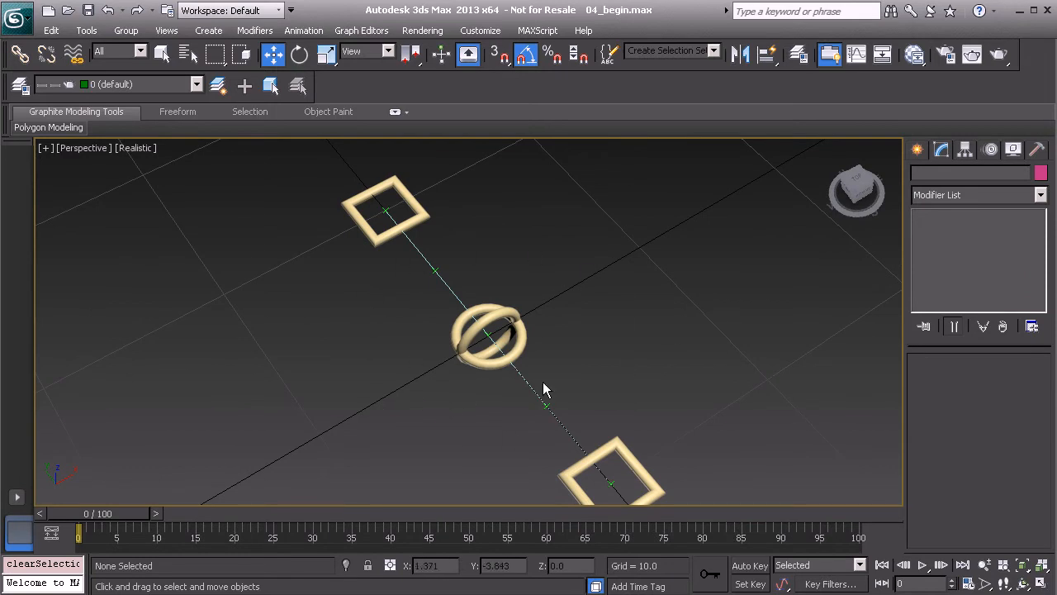
alt+middle_drag(620, 336, 557, 330)
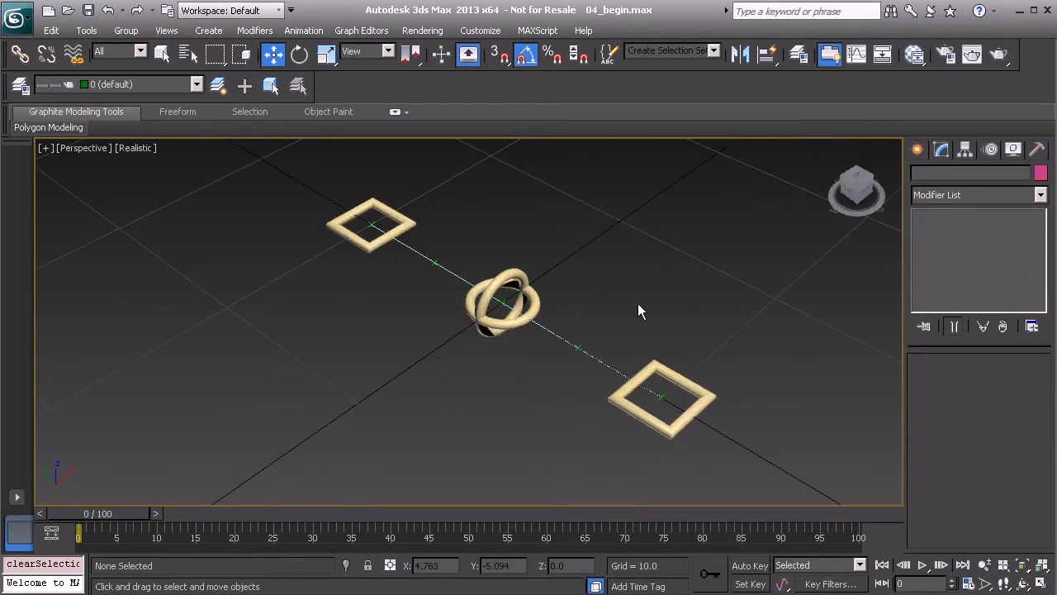
Draw a closed triangle with the Line tool beside the crossed-circle control, snapping its vertices to grid points from X 10, Y -10 through X 20, Y 0
click(918, 151)
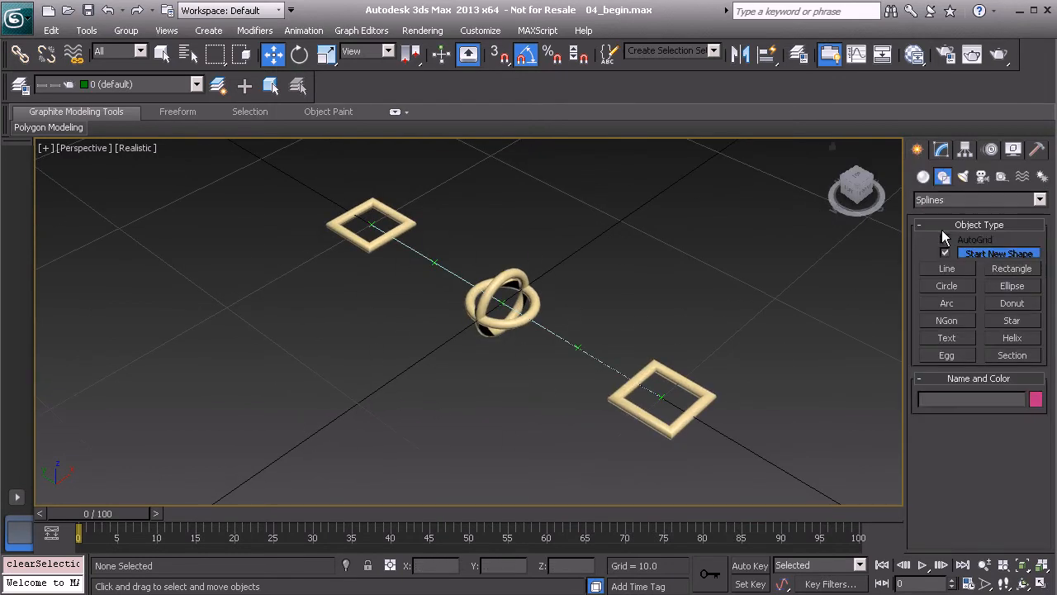
click(946, 268)
alt+middle_drag(768, 321, 465, 393)
key(s)
drag(455, 382, 538, 264)
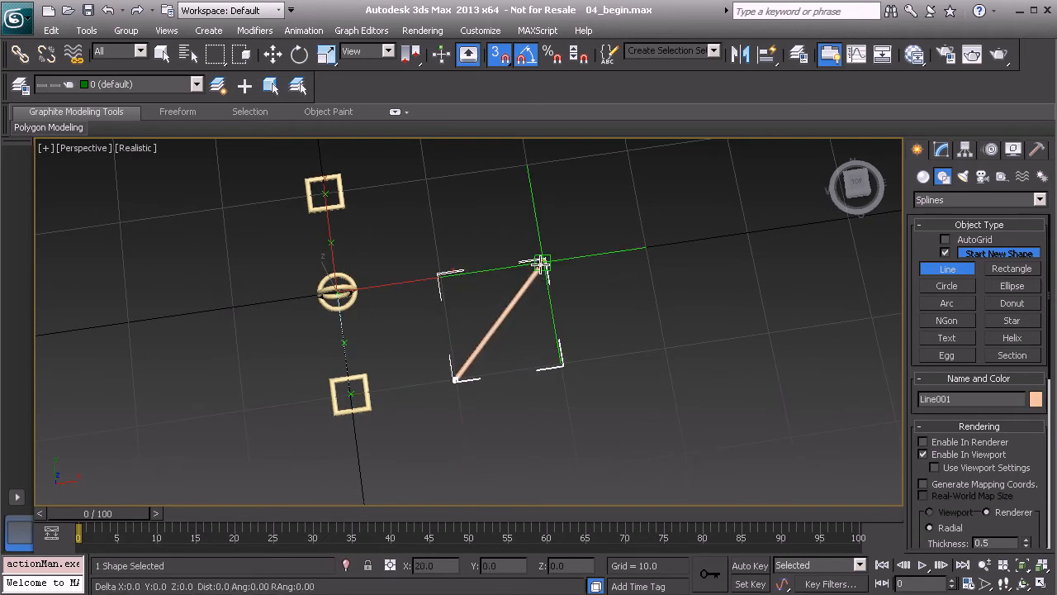
click(667, 348)
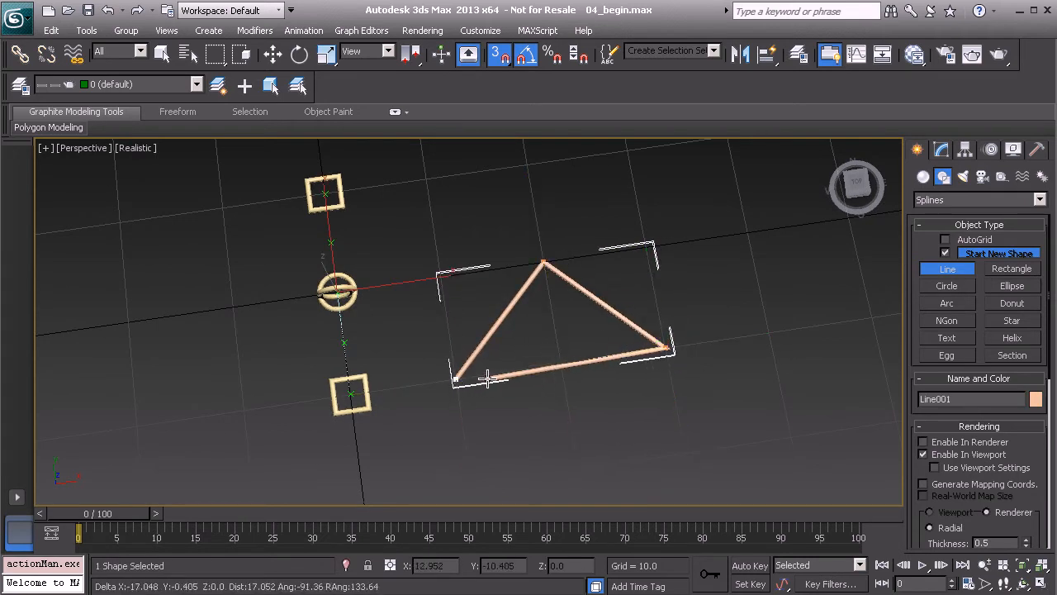
click(455, 379)
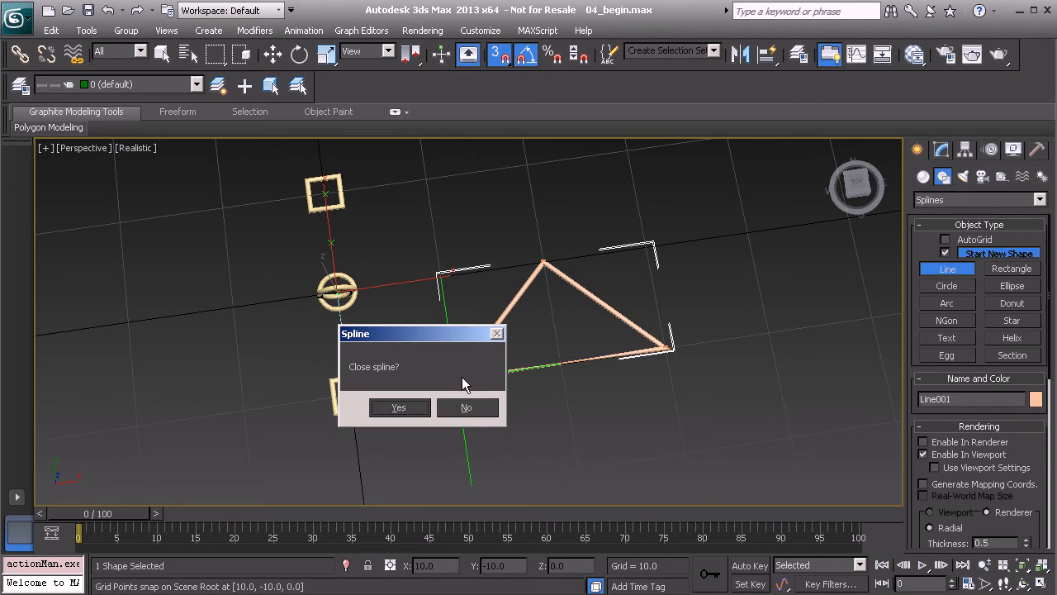
click(398, 408)
With snapping off, narrow the triangle by scaling it along its X axis to about 71 percent
alt+middle_drag(460, 307, 559, 319)
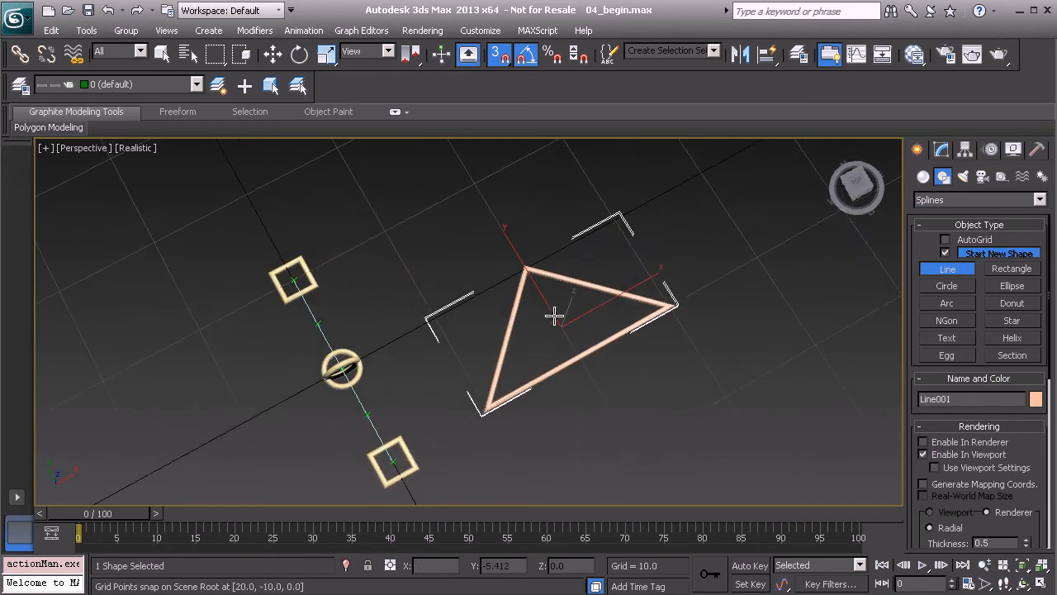
key(w)
key(s)
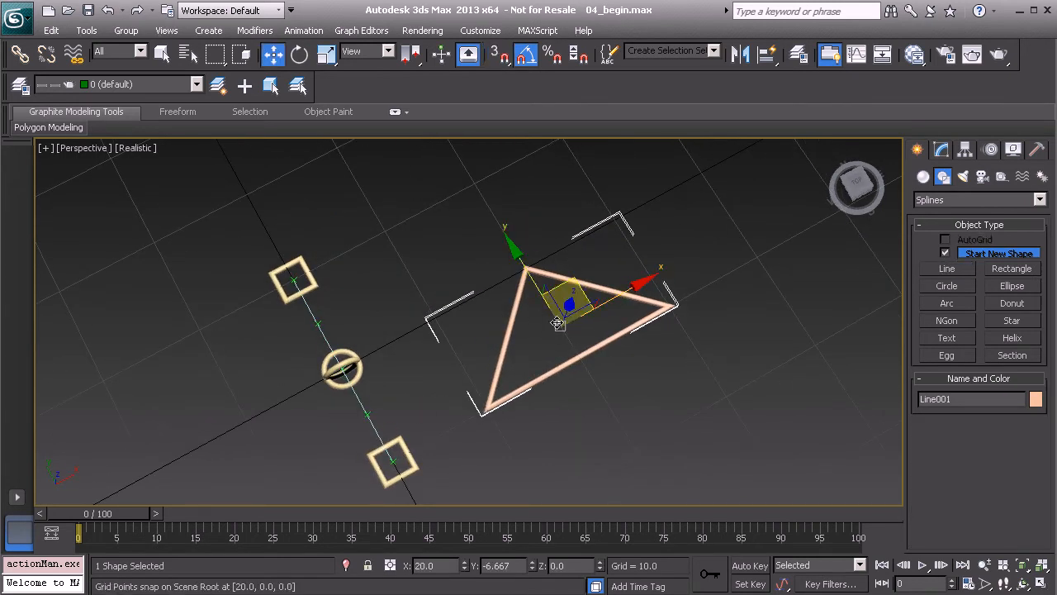
mouse_move(533, 341)
alt+middle_down()
mouse_move(543, 363)
mouse_move(564, 336)
mouse_move(545, 358)
alt+middle_up()
key(r)
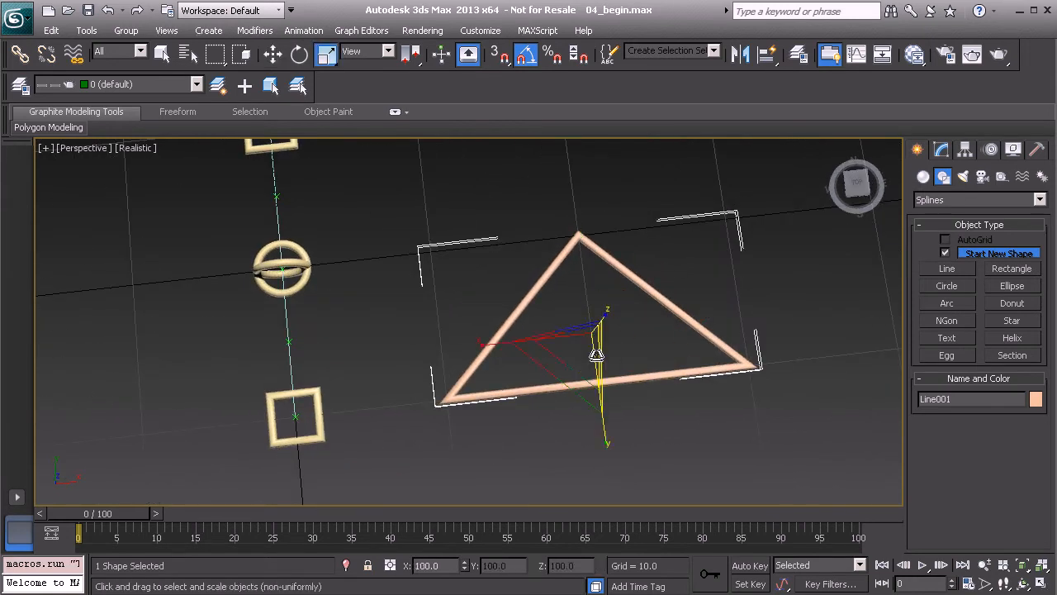
click(483, 343)
key(ctrl+z)
key(r)
drag(479, 342, 507, 342)
alt+middle_drag(613, 323, 625, 347)
key(r)
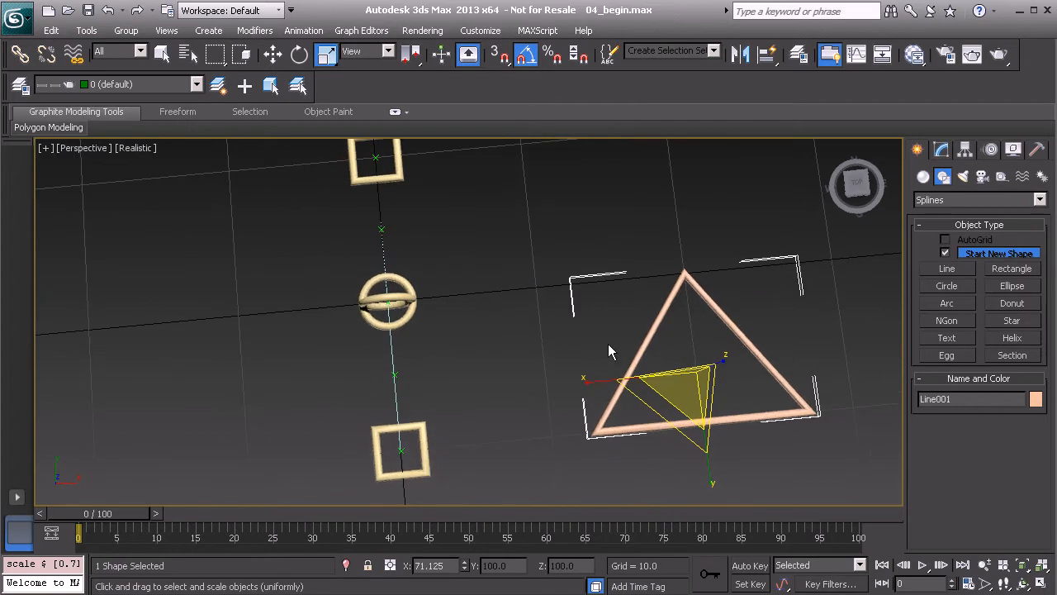
Snap the triangle to the grid point at X 10, Y 0 and slide it freely along X to about 6.5
key(s)
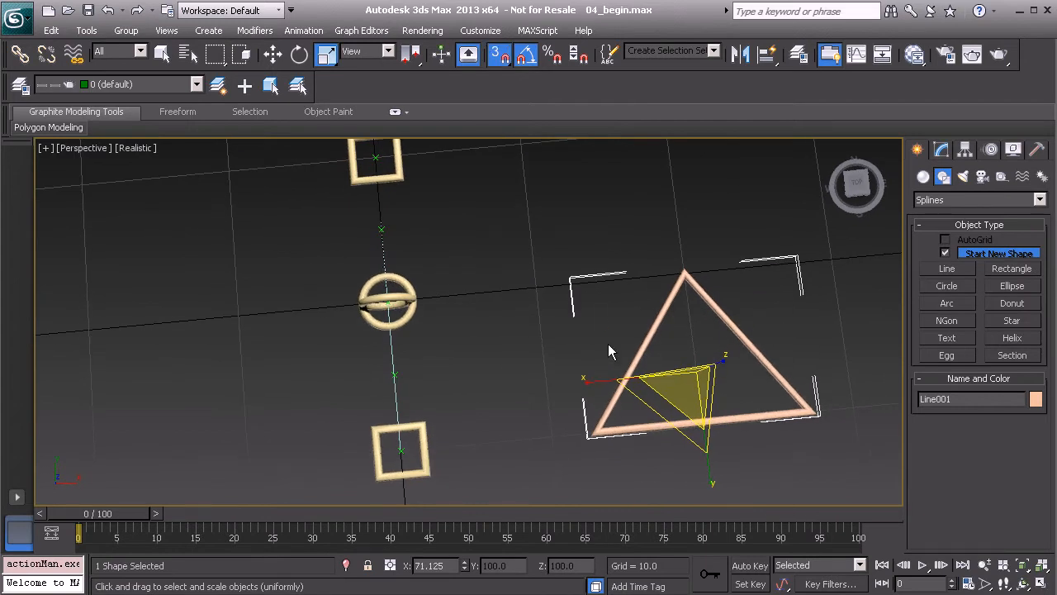
key(w)
drag(697, 367, 535, 288)
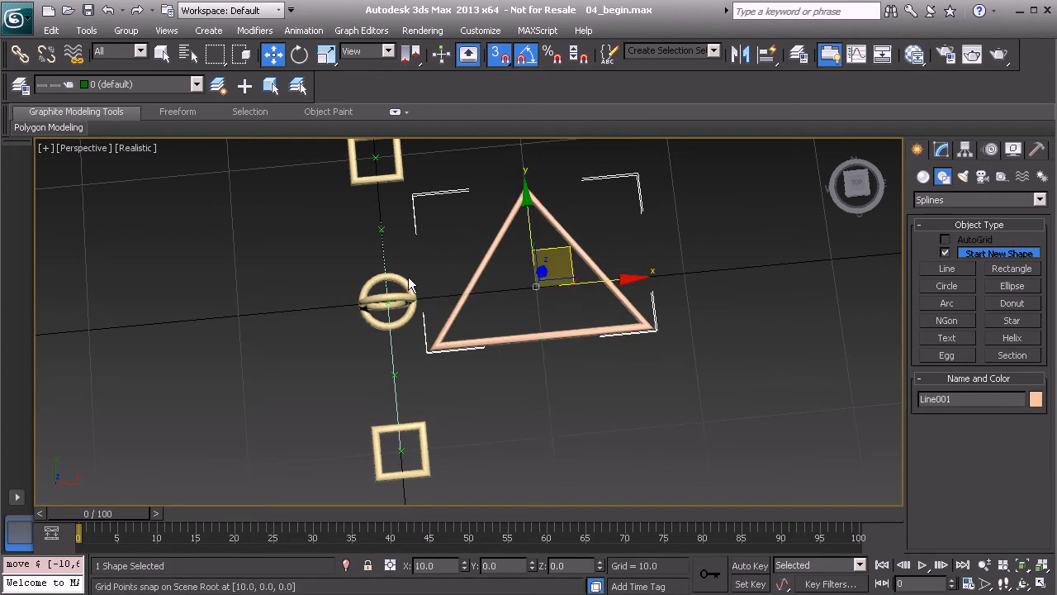
middle_drag(454, 290, 493, 288)
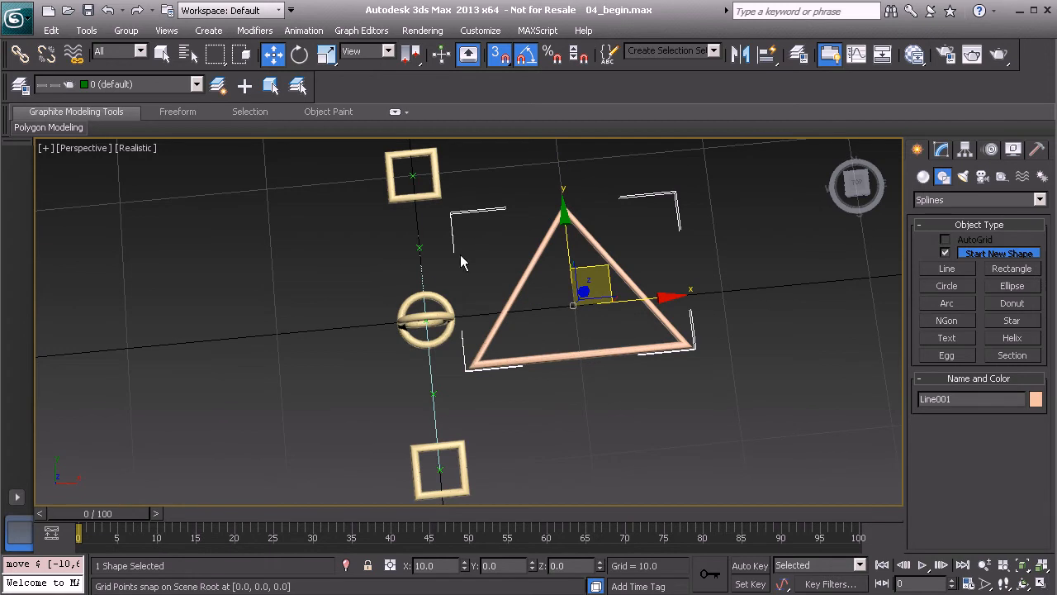
alt+middle_drag(587, 374, 566, 353)
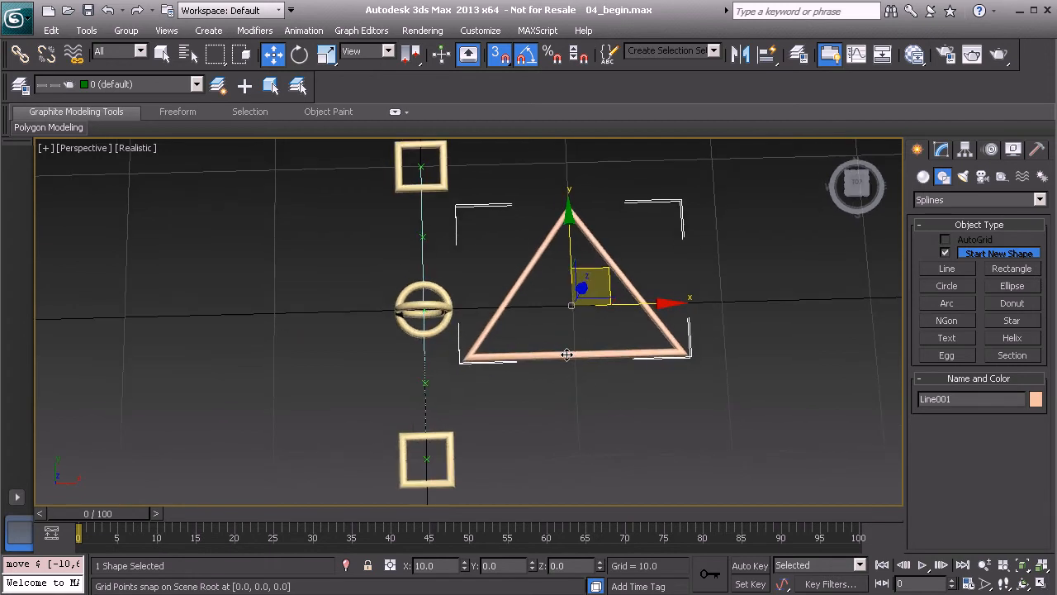
key(s)
scroll(570, 330, up, 2)
drag(675, 298, 640, 297)
Shrink the triangle uniformly to about 18.2 percent in X and 25.5 percent in Y and Z
key(r)
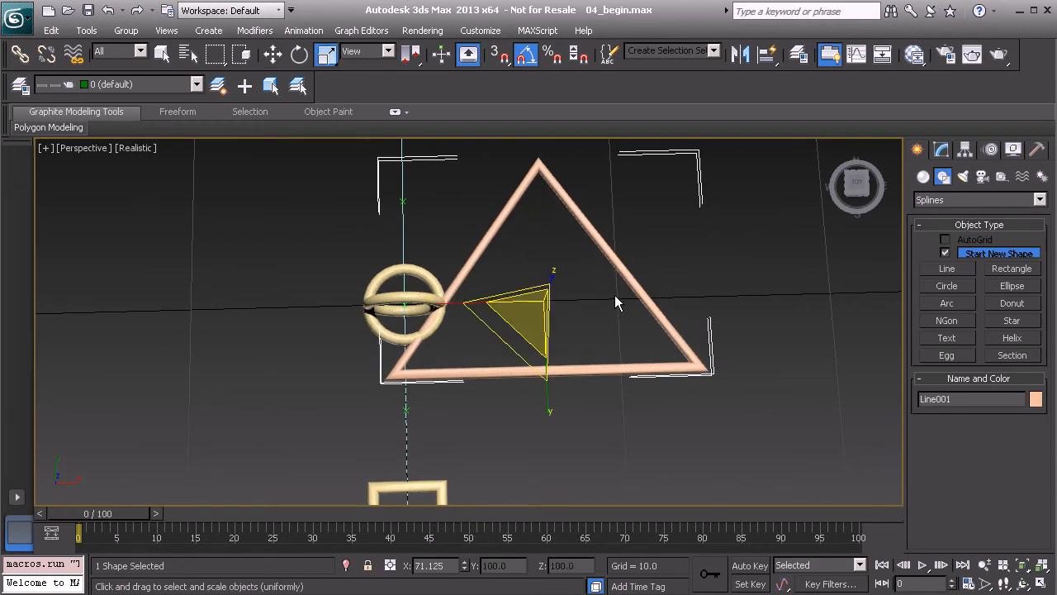
drag(537, 300, 368, 589)
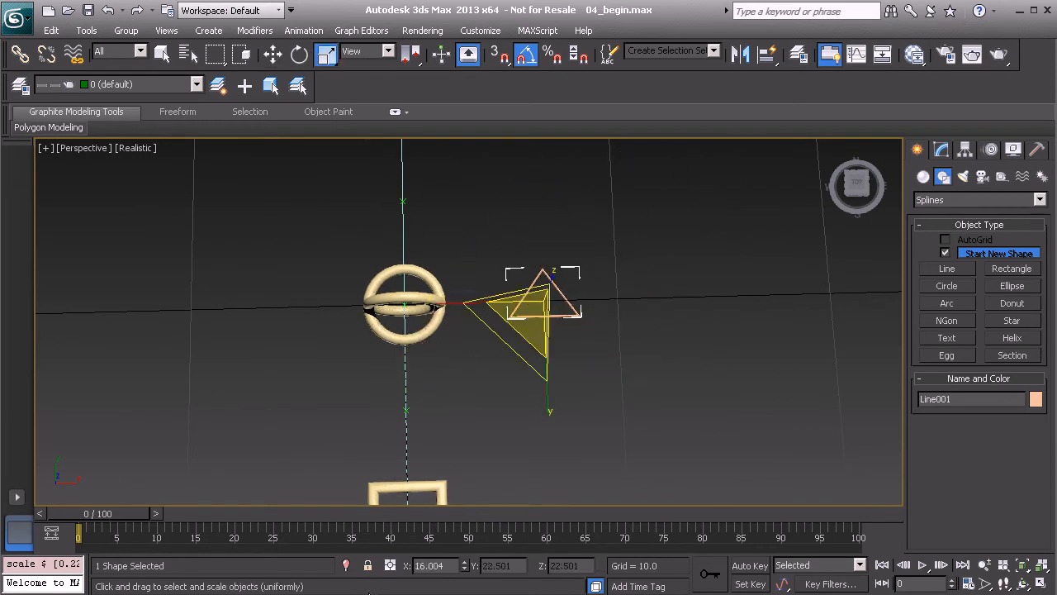
alt+middle_drag(537, 306, 503, 393)
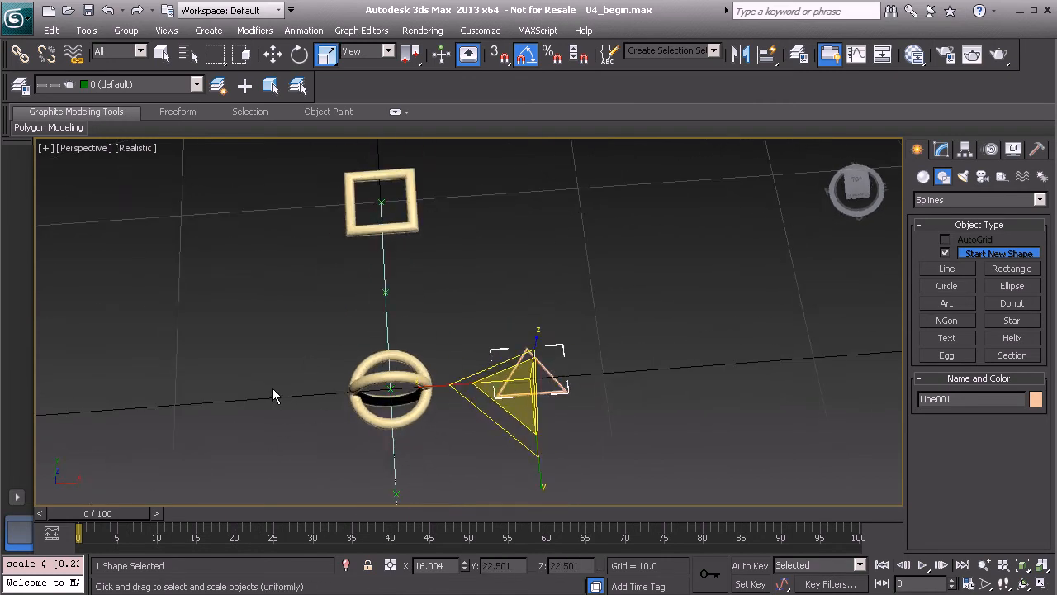
drag(521, 383, 422, 384)
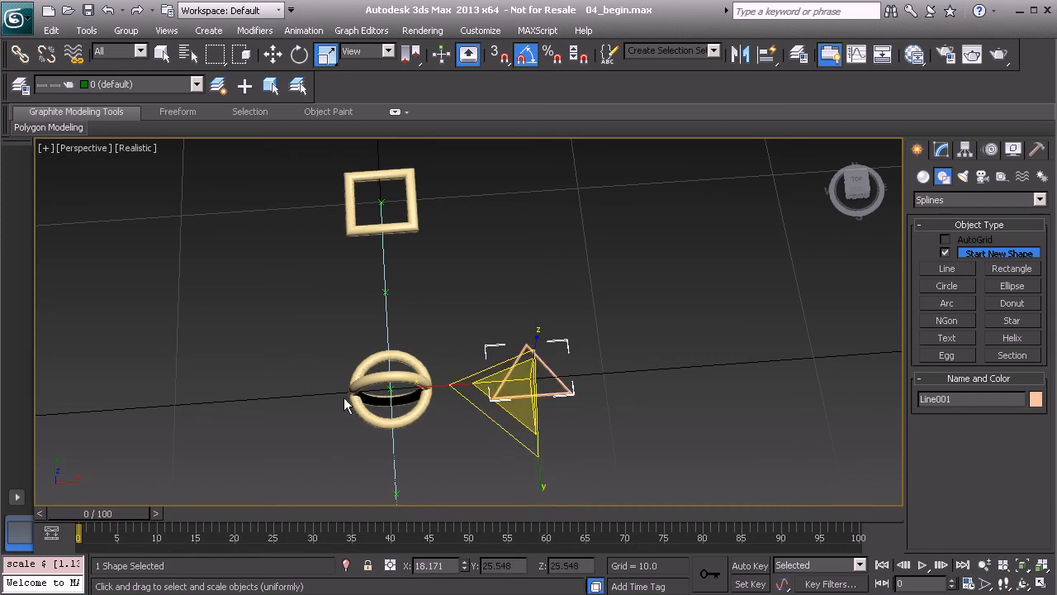
Move the small triangle along X slightly away from the crossed-circle control, to about X 7.27
alt+middle_drag(471, 391, 570, 386)
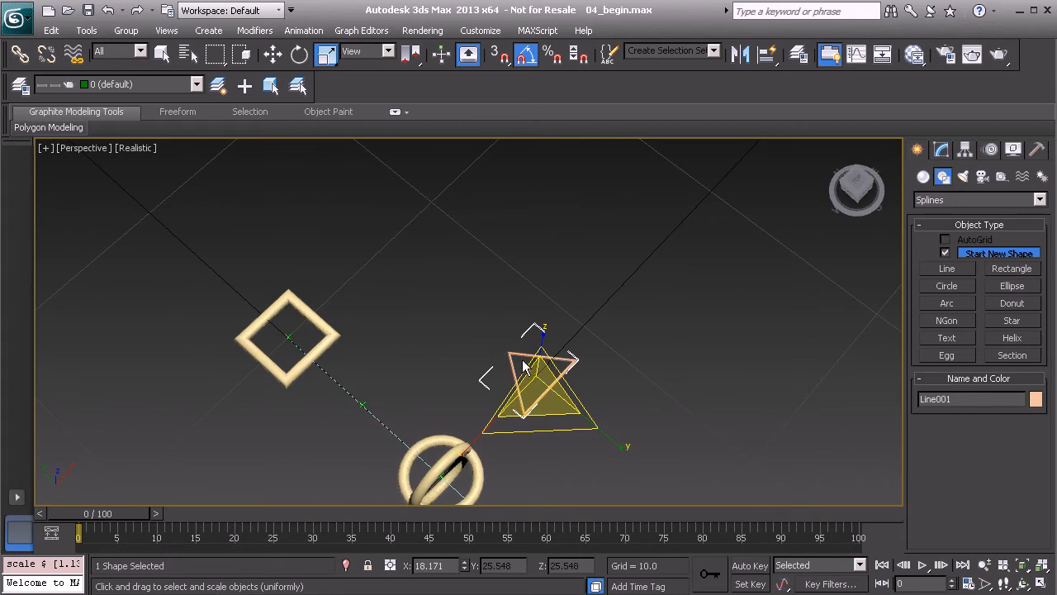
middle_drag(498, 304, 441, 209)
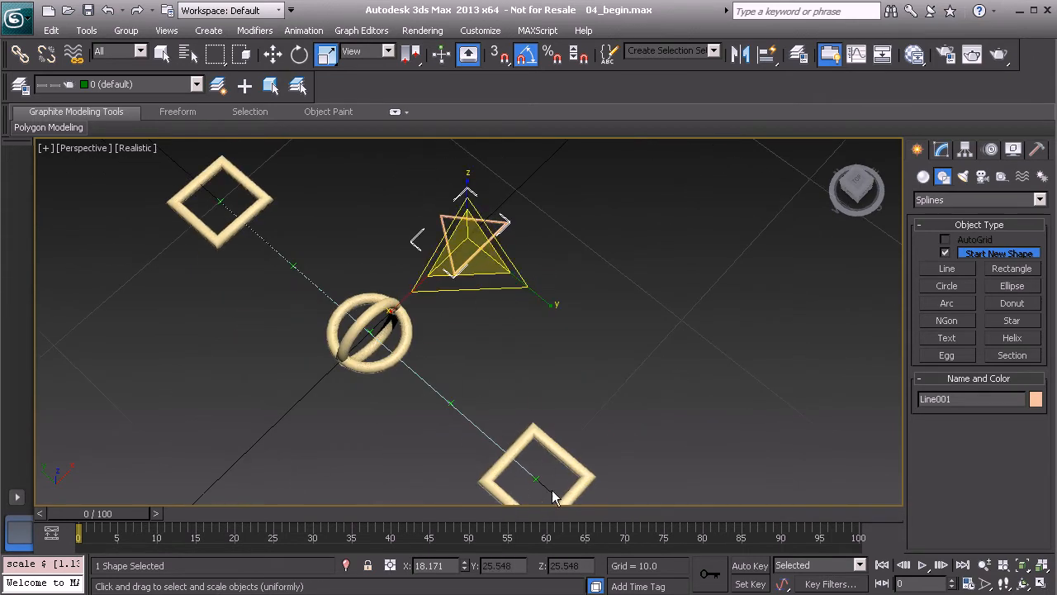
middle_drag(363, 172, 555, 342)
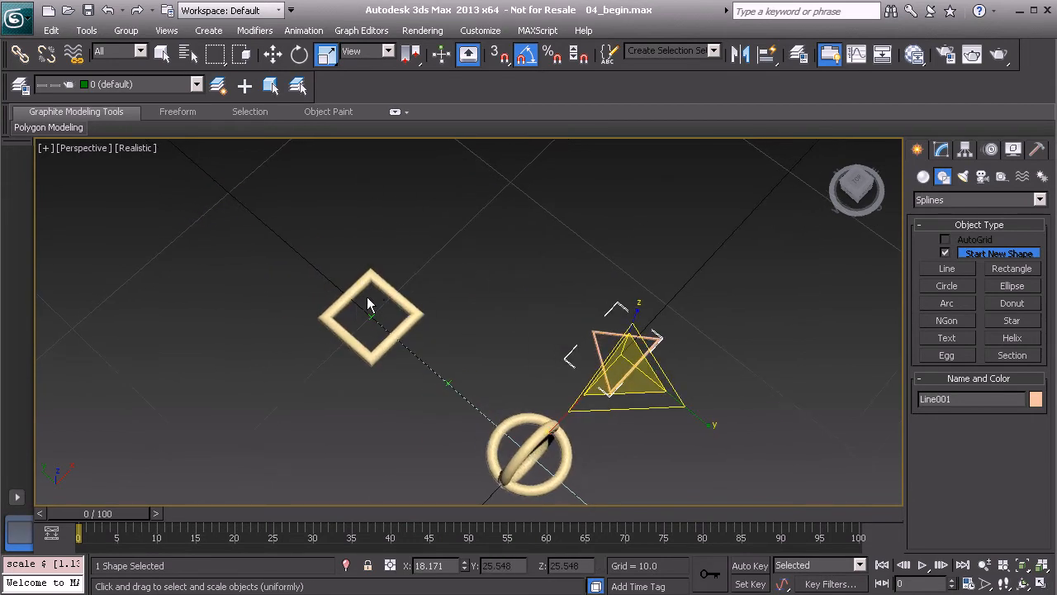
alt+middle_drag(671, 335, 594, 334)
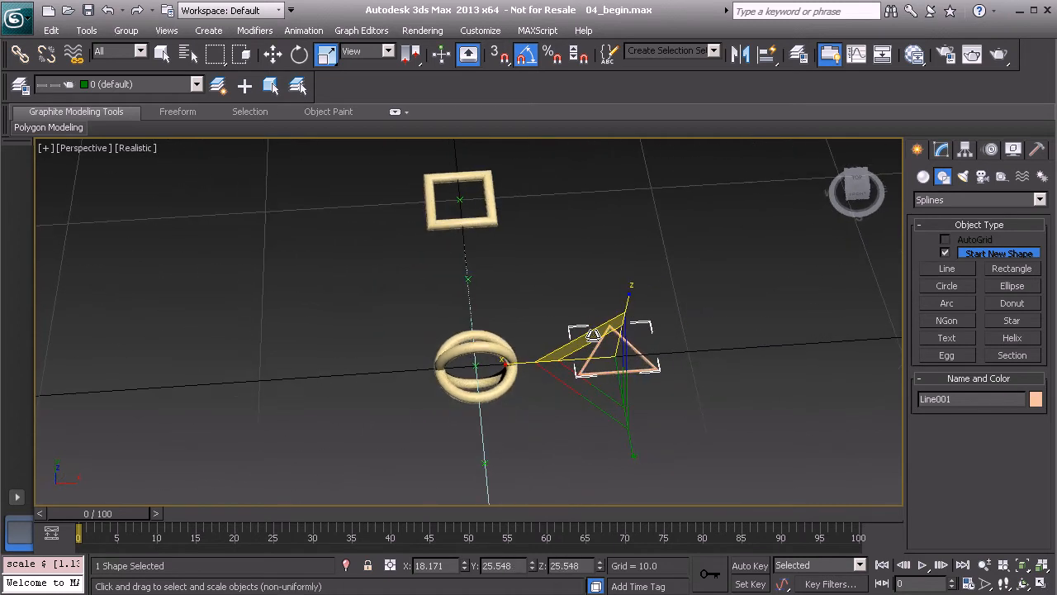
key(w)
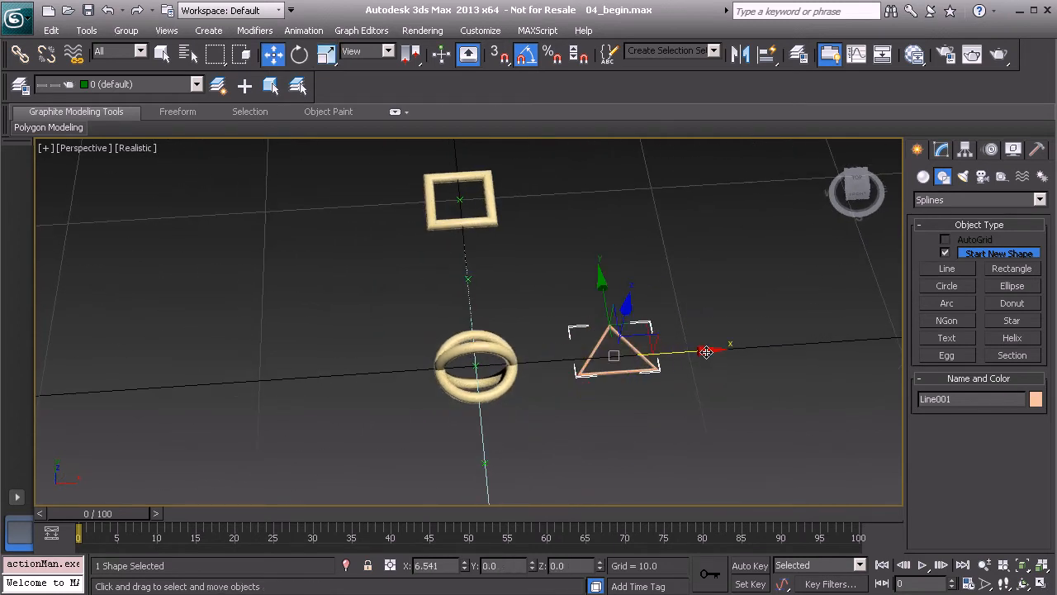
drag(706, 349, 722, 349)
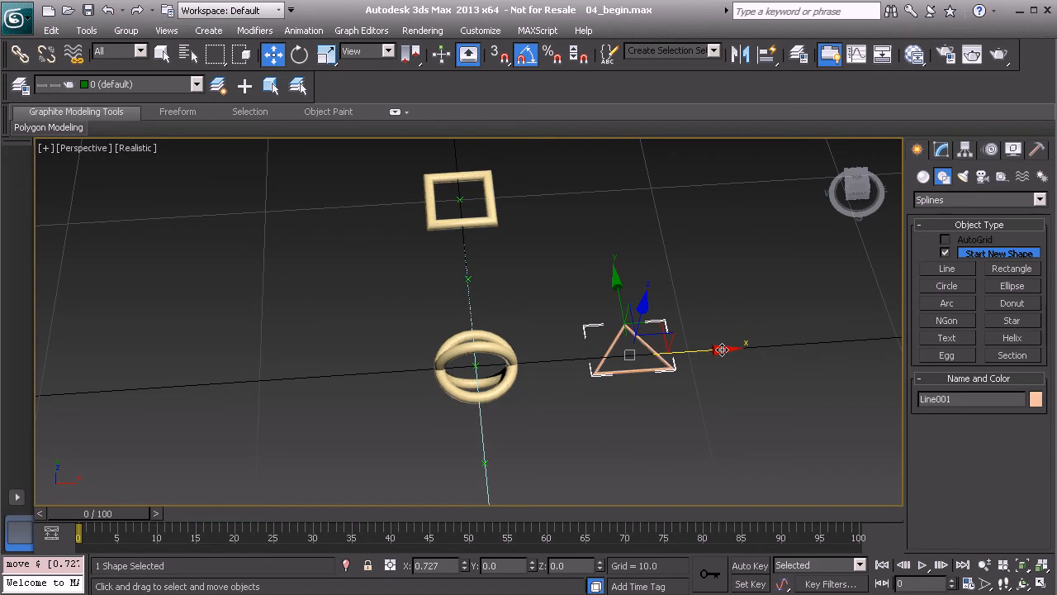
alt+middle_drag(559, 355, 569, 377)
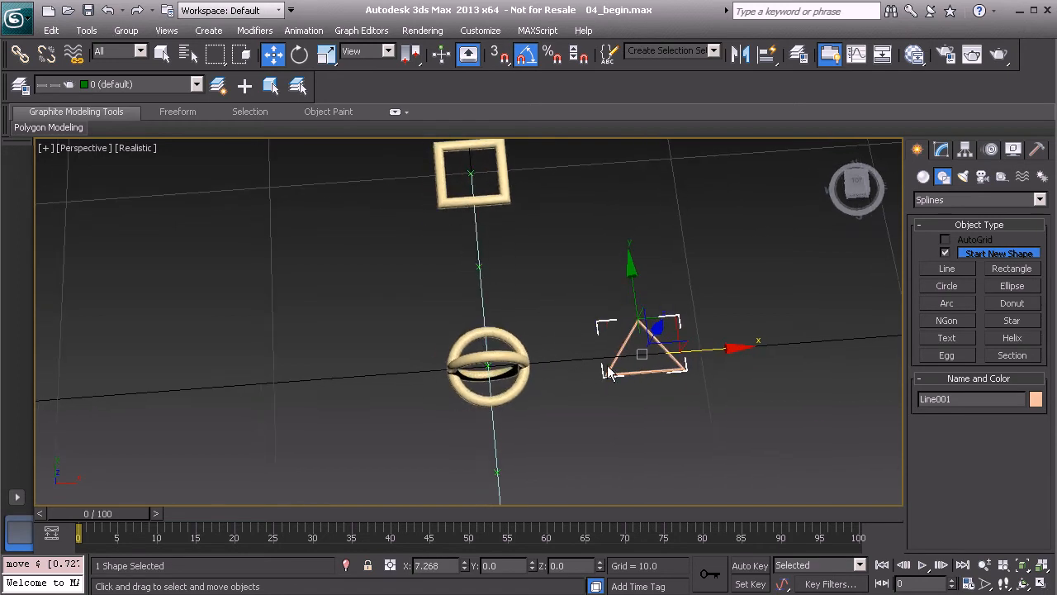
Set the reference coordinate system for moving the triangle to World
click(378, 52)
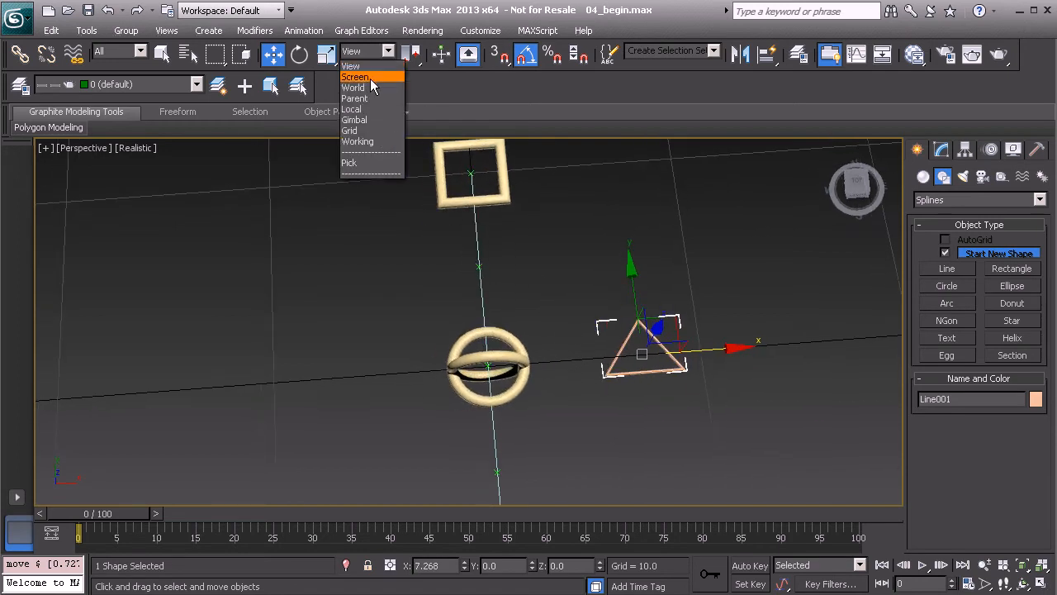
click(371, 87)
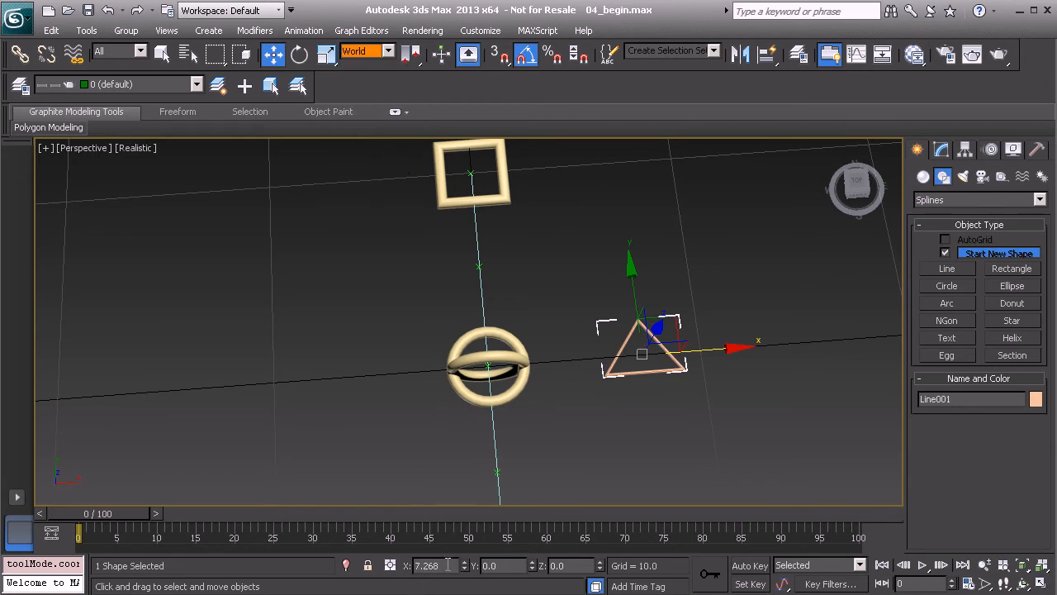
alt+middle_drag(568, 353, 560, 341)
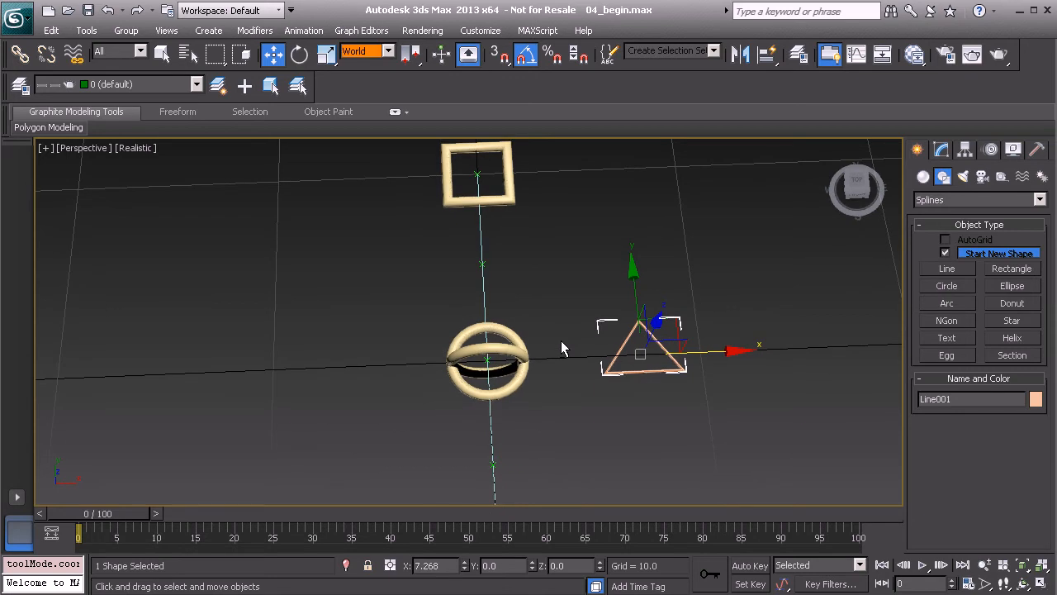
Clone the triangle as a copy named Line002 and place it on the opposite side at X -7.268
key(ctrl+v)
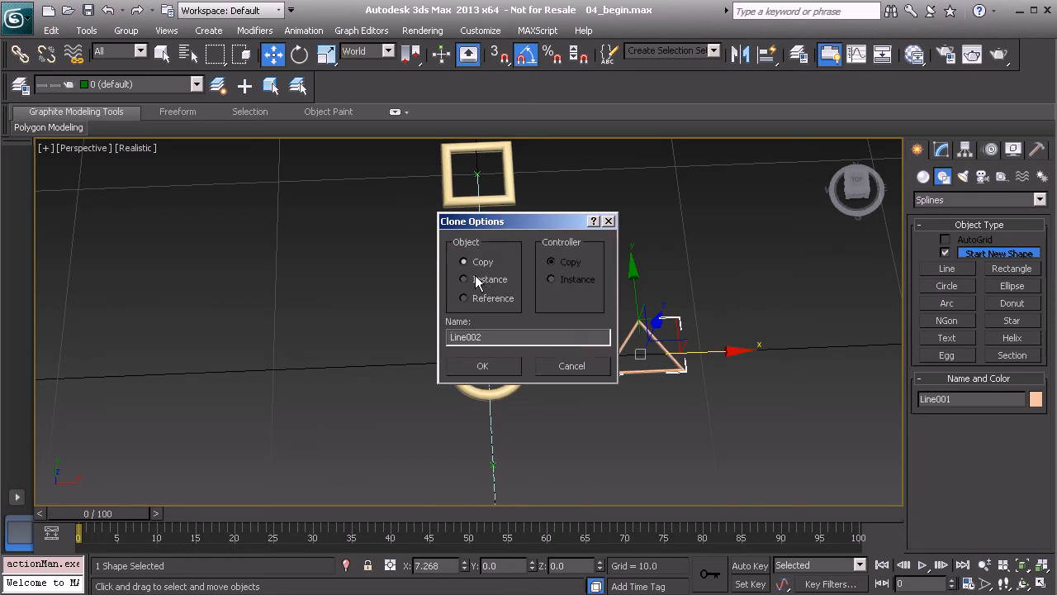
click(483, 366)
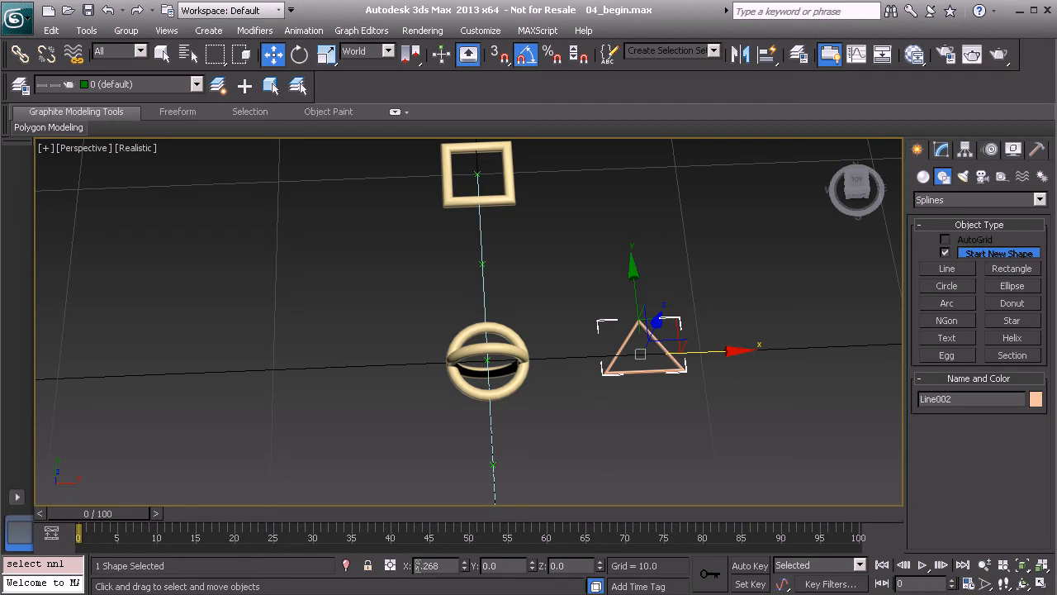
text(-)
key(Return)
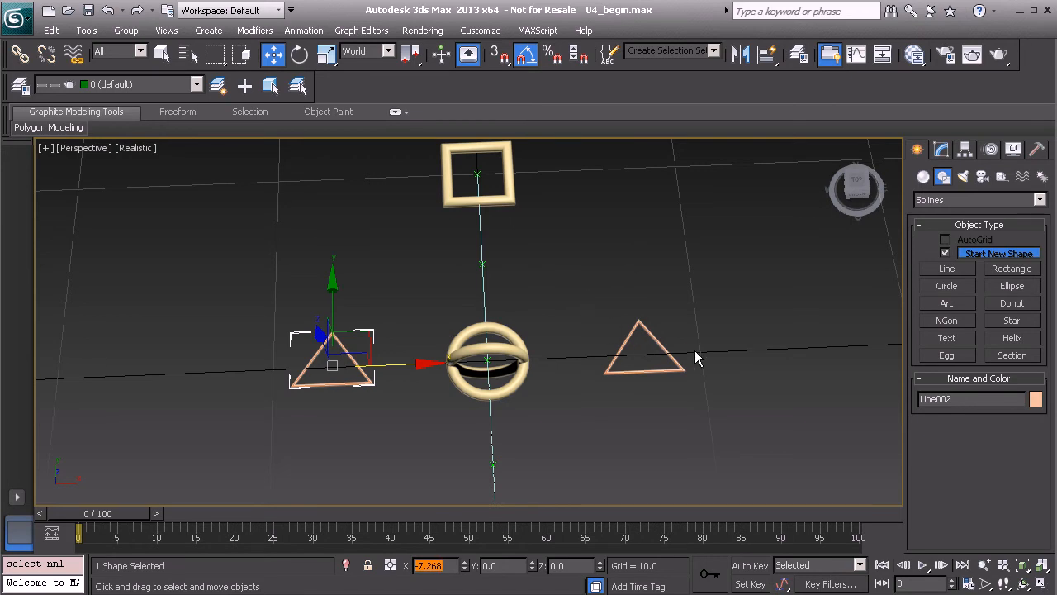
Attach the original triangle to the copied one so both form a single spline object, and exit Attach
click(942, 149)
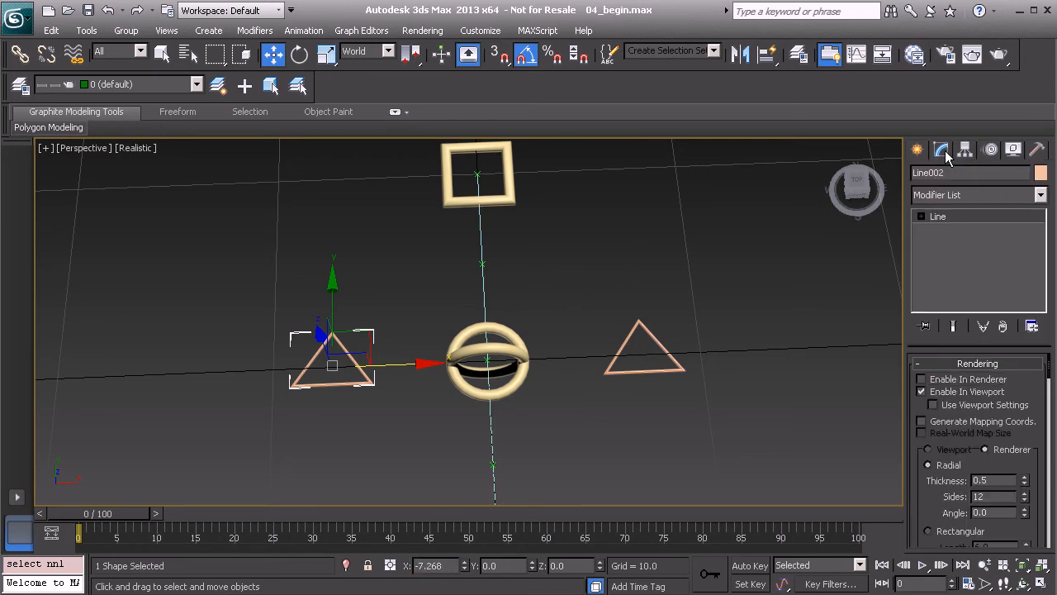
drag(921, 443, 900, 210)
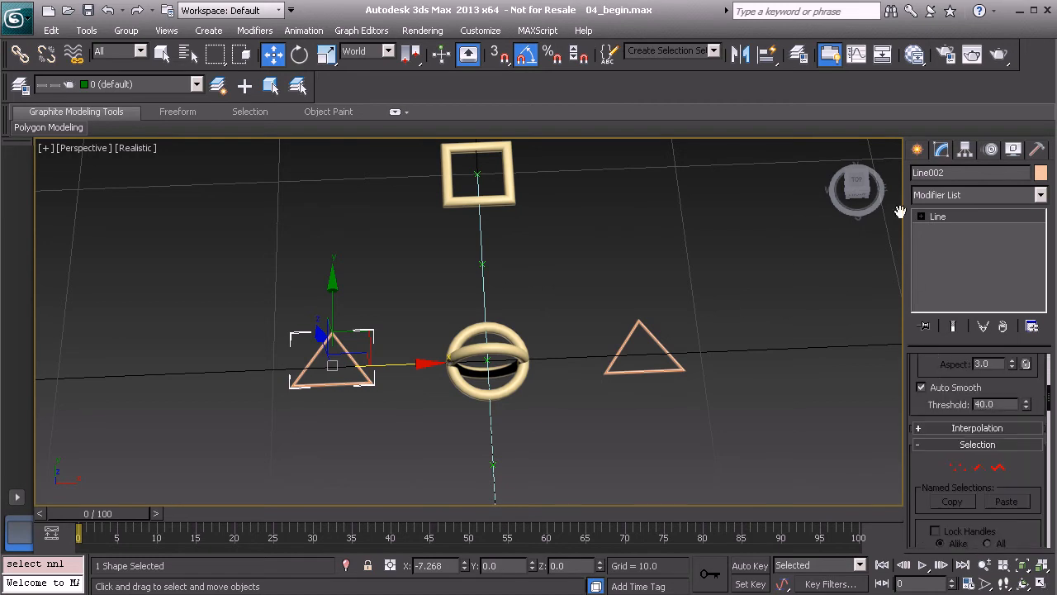
drag(925, 454, 905, 166)
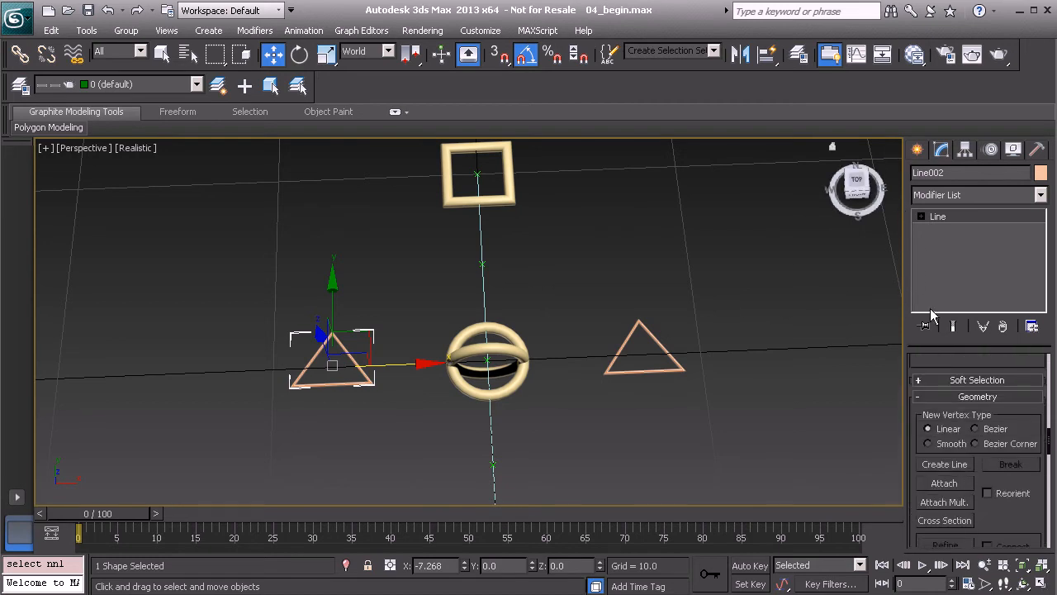
click(942, 486)
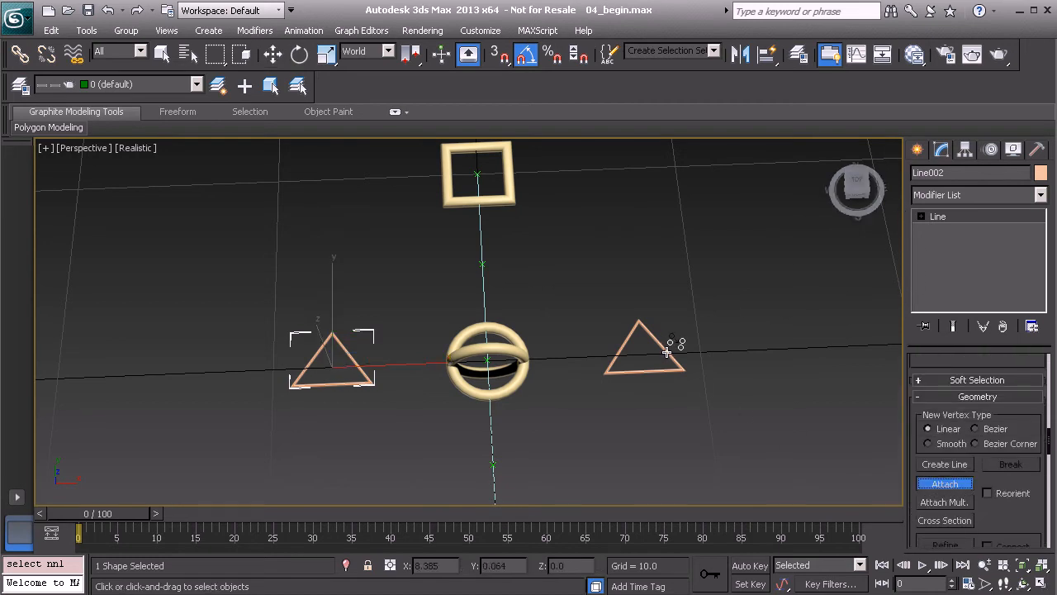
alt+middle_drag(619, 376, 642, 348)
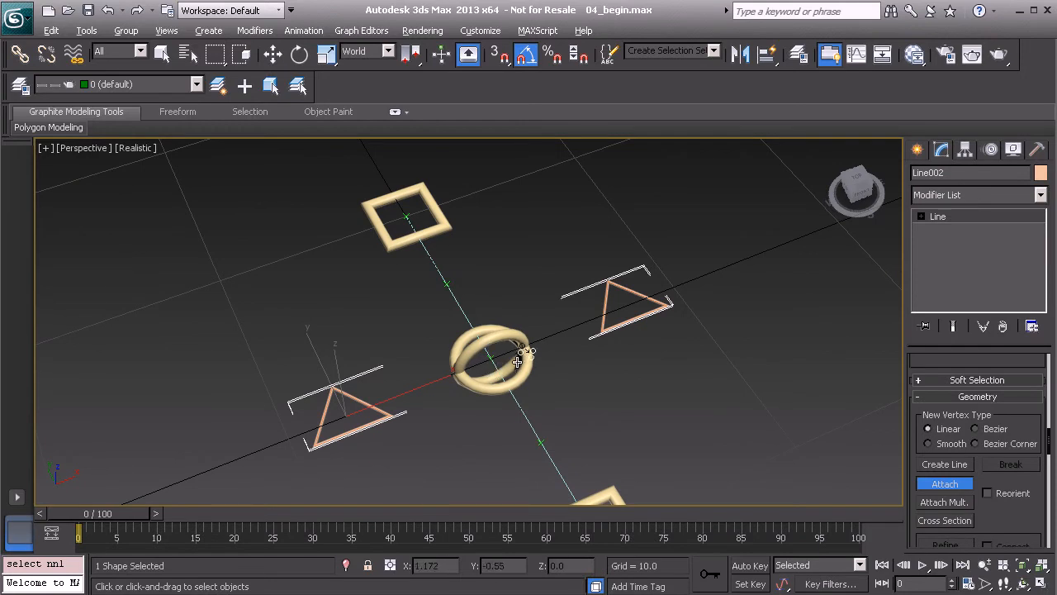
alt+middle_drag(515, 363, 525, 330)
right_click(516, 261)
alt+middle_drag(696, 411, 570, 369)
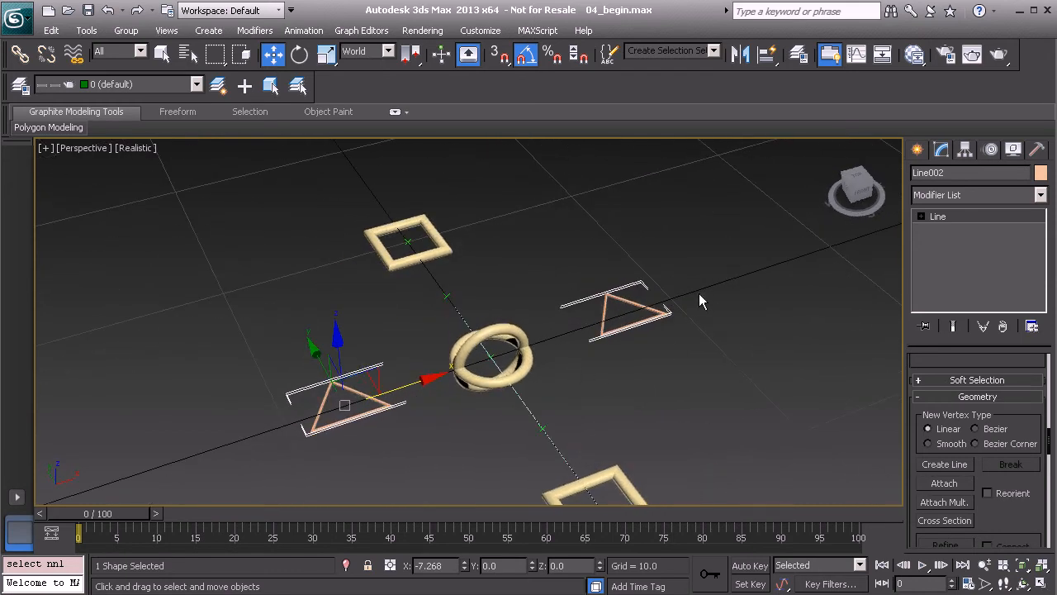
Snap the pivot of the double-triangle object to the world centre at 0,0,0, and rename the object Flexi_Cnt_Global01
click(966, 151)
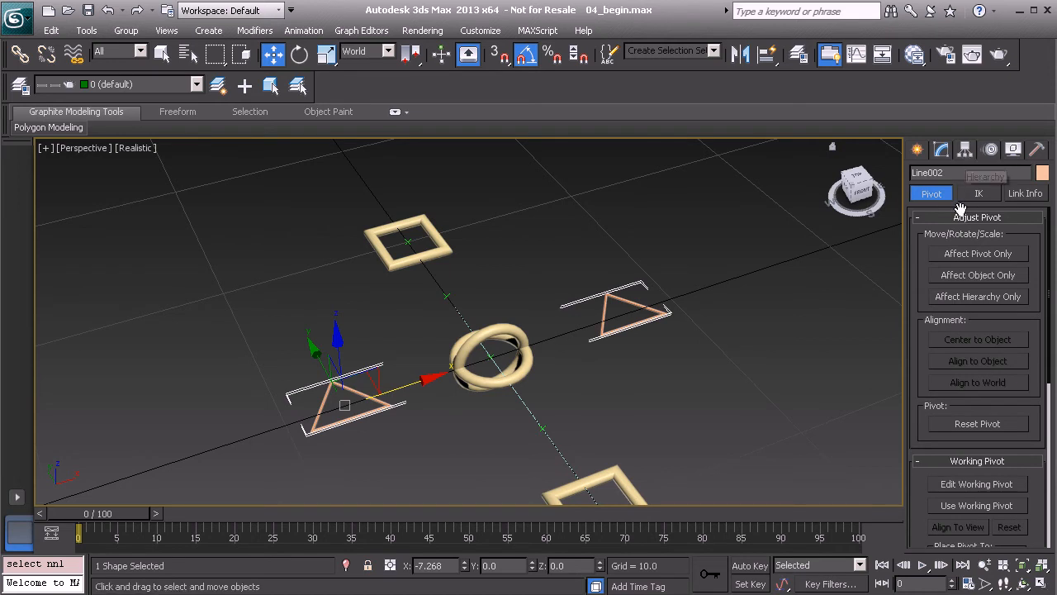
click(982, 257)
alt+middle_drag(627, 297, 521, 346)
key(s)
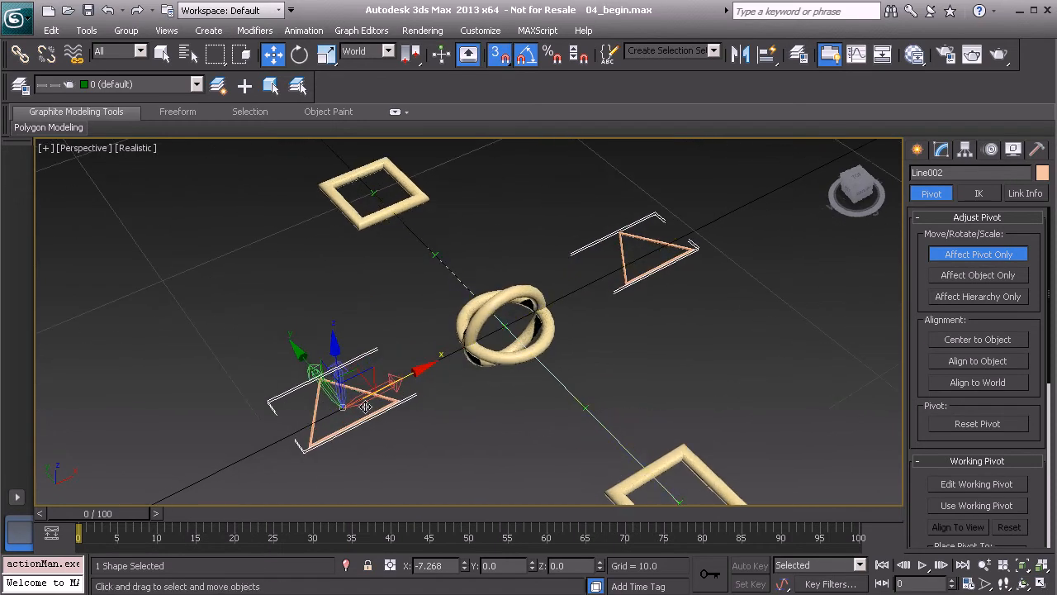
drag(342, 406, 498, 332)
mouse_move(583, 356)
alt+middle_down()
mouse_move(582, 326)
mouse_move(573, 345)
alt+middle_up()
key(s)
right_click(610, 177)
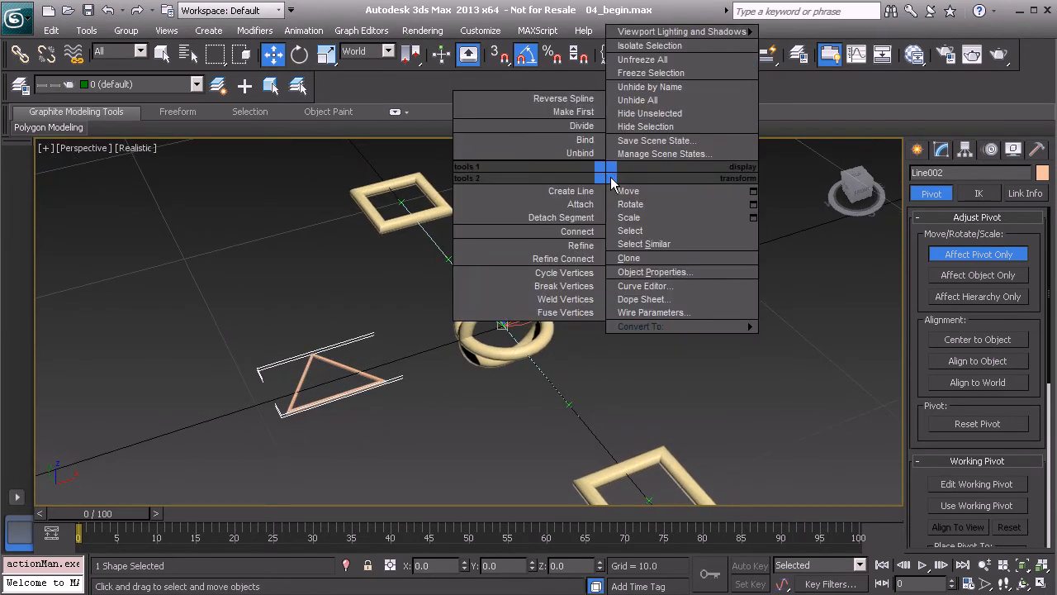
click(967, 256)
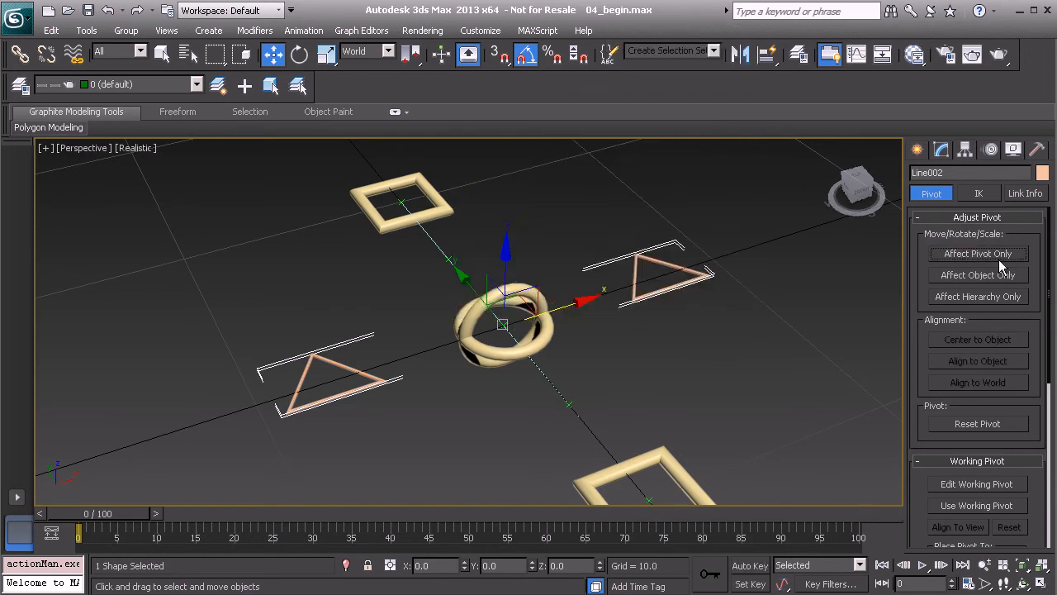
alt+middle_drag(535, 303, 563, 302)
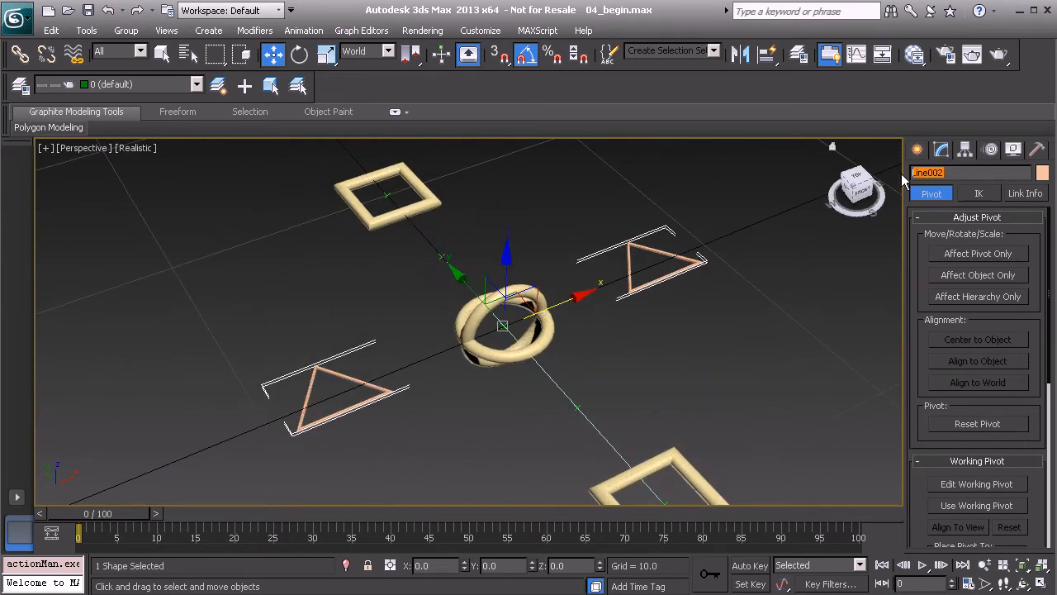
text(Flexi_Cnt_Global01)
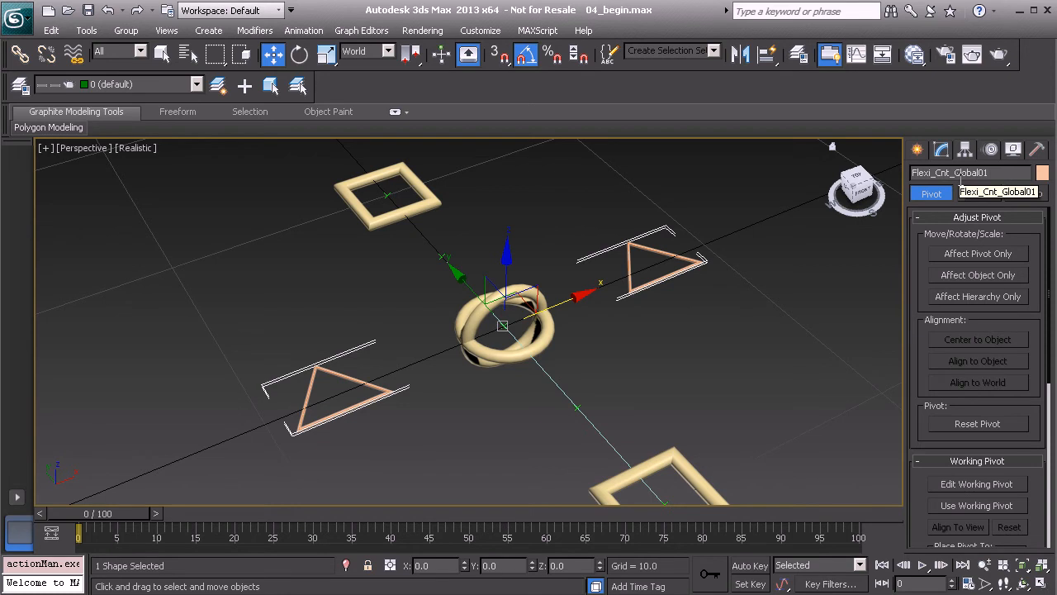
Reset the XForm of Flexi_Cnt_Global01 and collapse its modifier stack with the Modifier Stack Result output
click(1039, 152)
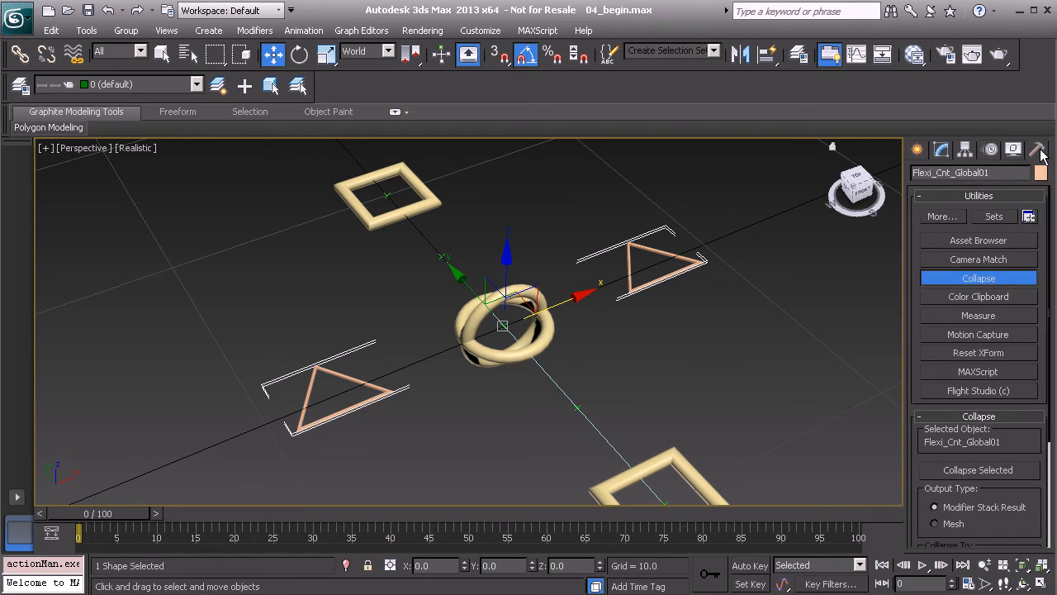
click(996, 353)
click(989, 446)
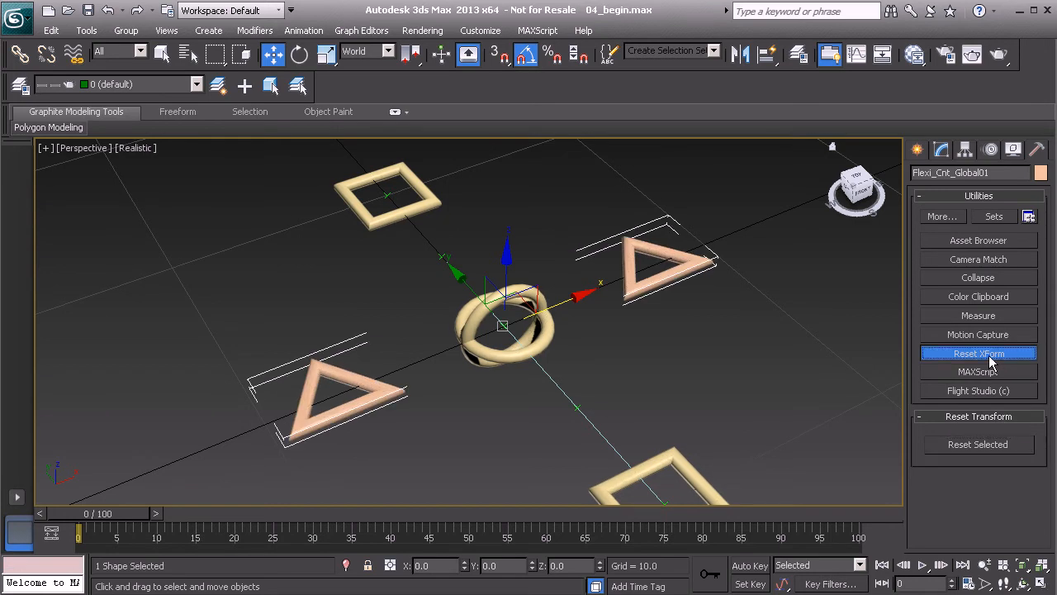
click(990, 278)
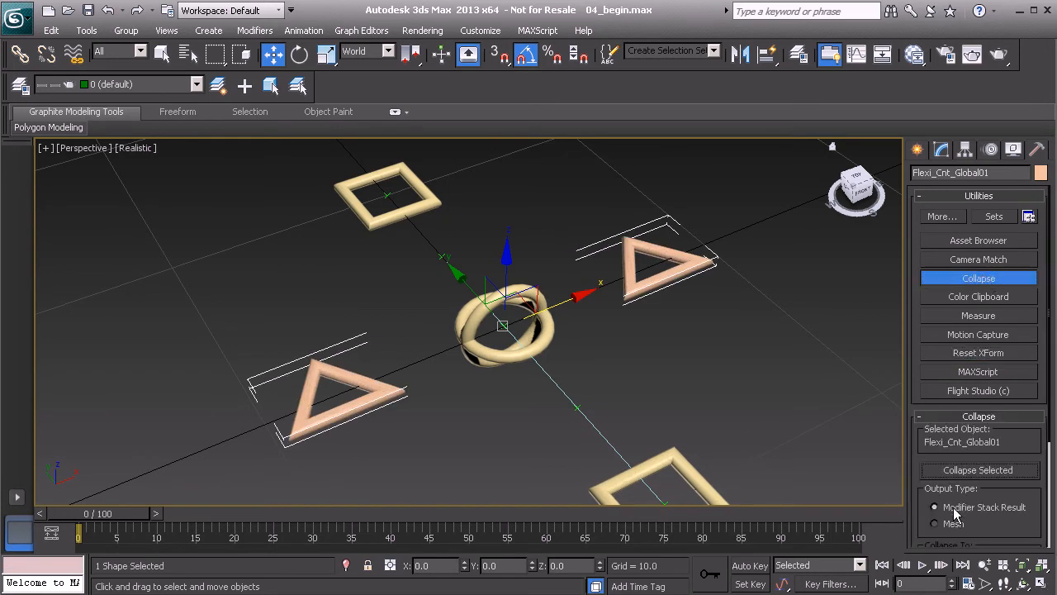
click(985, 471)
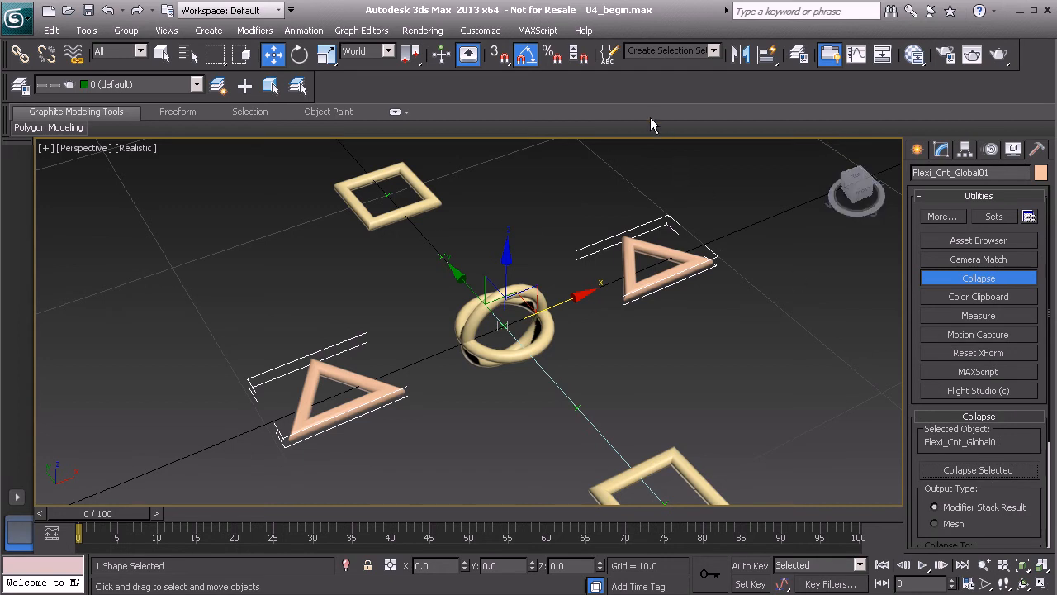
click(963, 279)
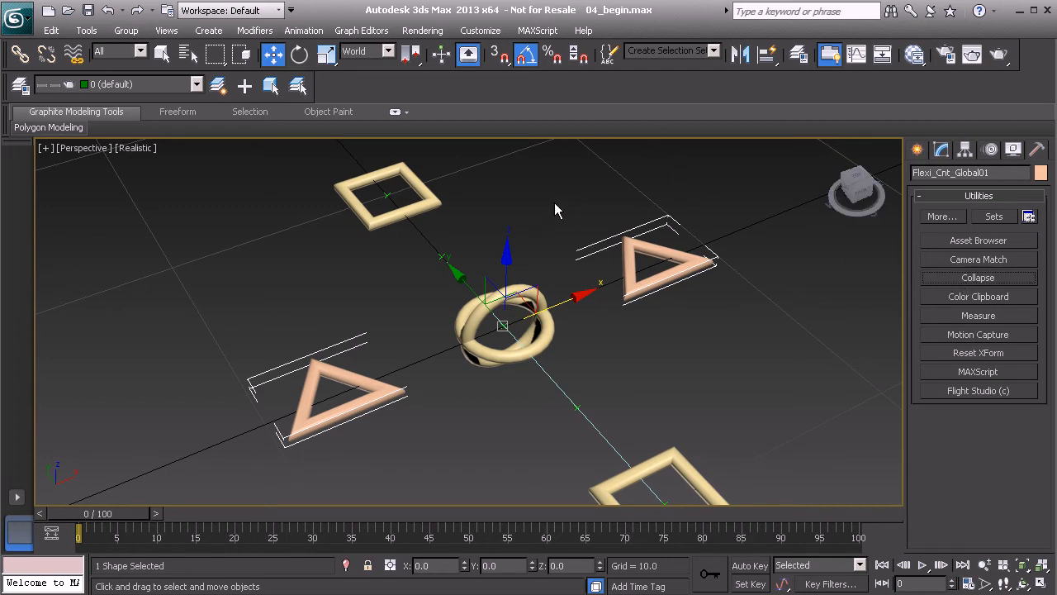
Freeze the transforms of the Flexi_Cnt_Global01 control
right_click(575, 184)
click(512, 120)
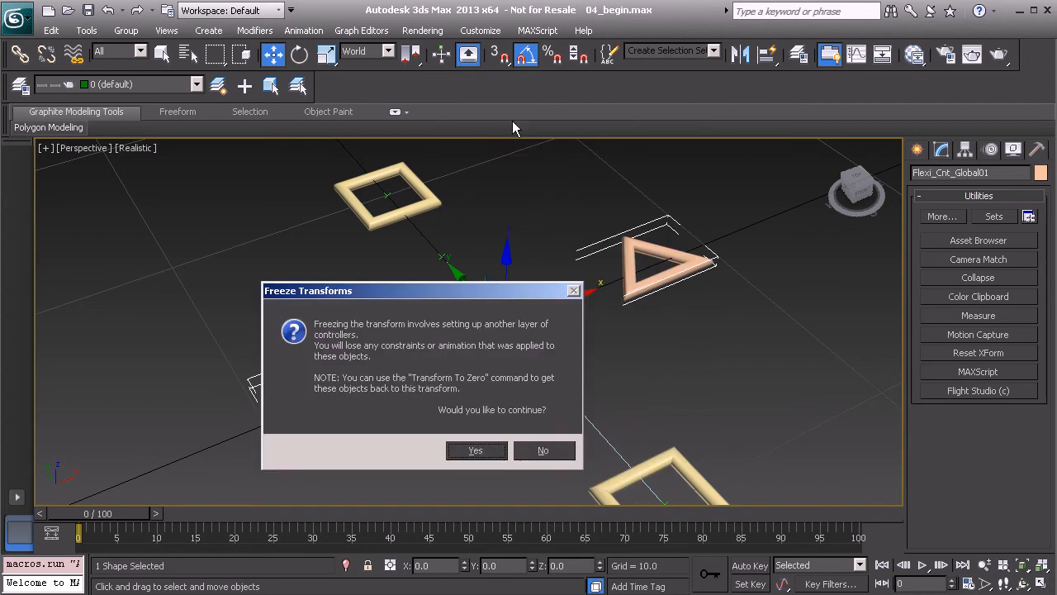
click(477, 450)
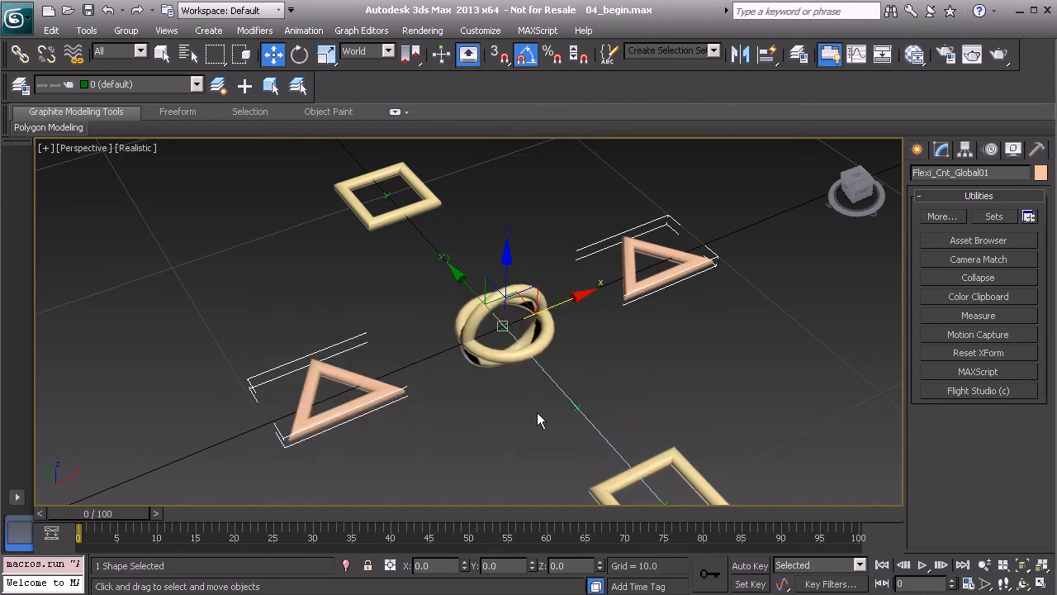
Change the object colour of Flexi_Cnt_Global01 to the pale yellow used by the other controls
click(1040, 173)
click(694, 236)
click(865, 375)
Link both square controls and the crossed-circle mid-bend control to the triangle control Flexi_Cnt_Global01 as their parent
alt+middle_drag(808, 341, 771, 336)
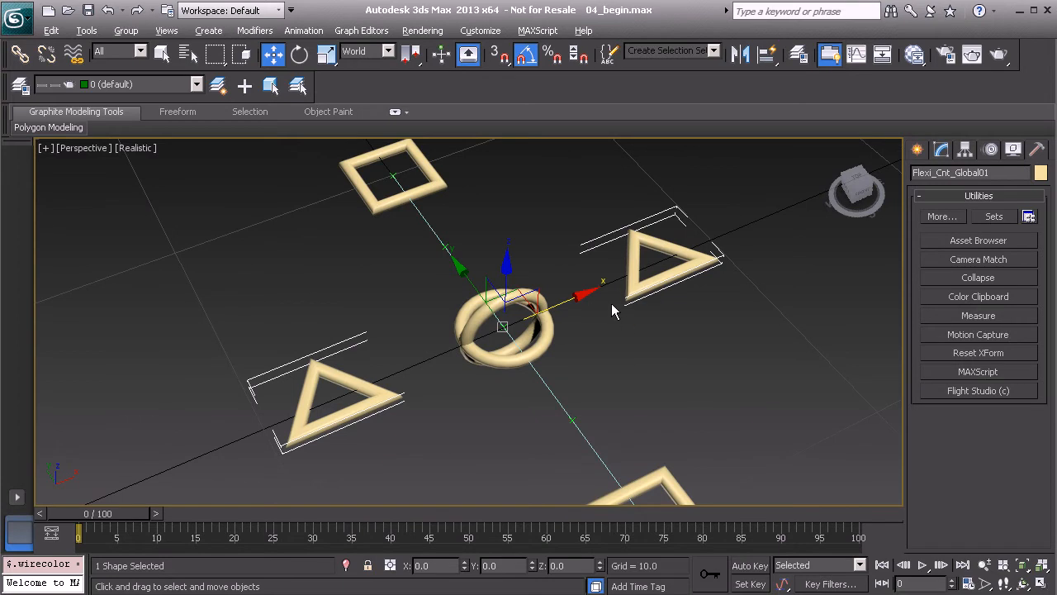
alt+middle_drag(621, 311, 652, 299)
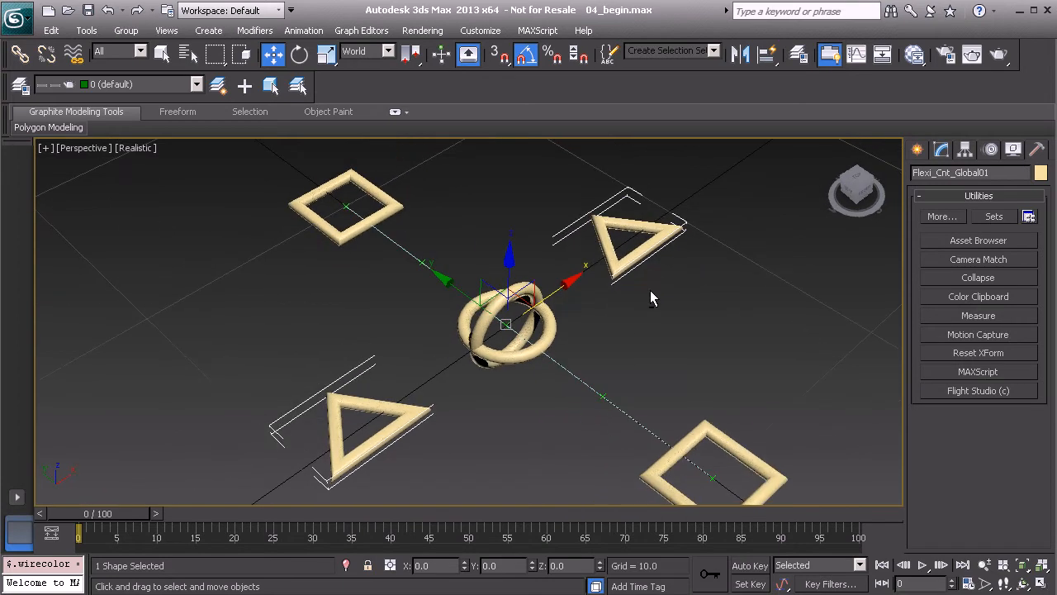
click(736, 446)
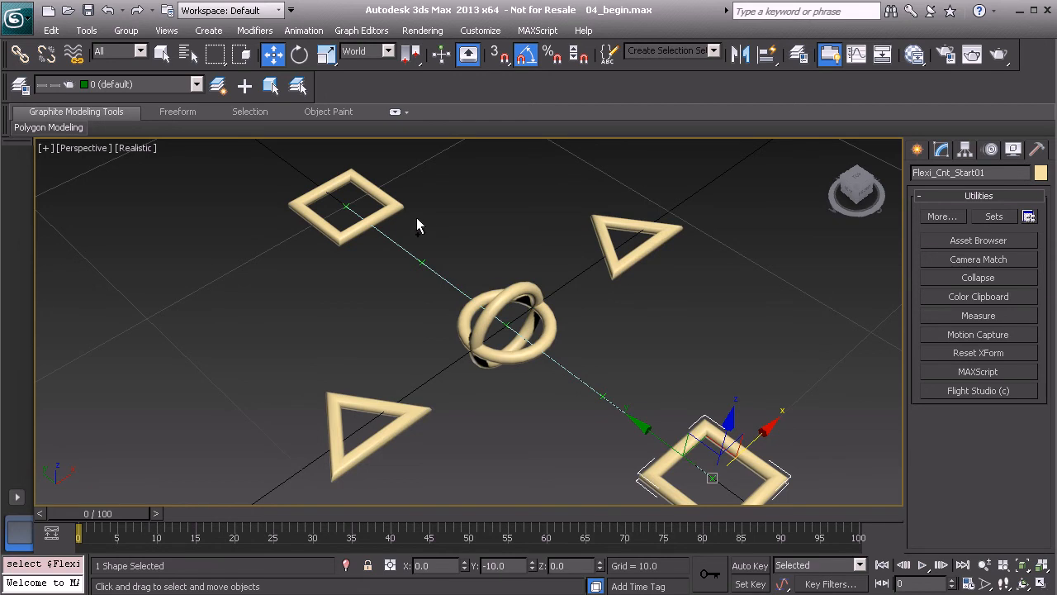
ctrl+click(389, 207)
ctrl+click(550, 334)
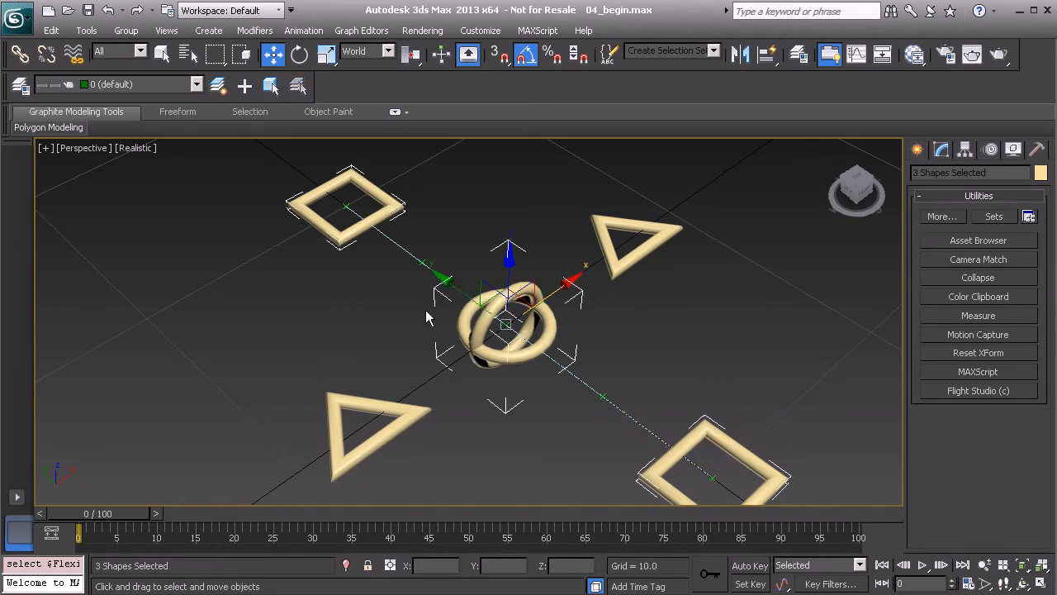
click(21, 55)
drag(477, 342, 650, 244)
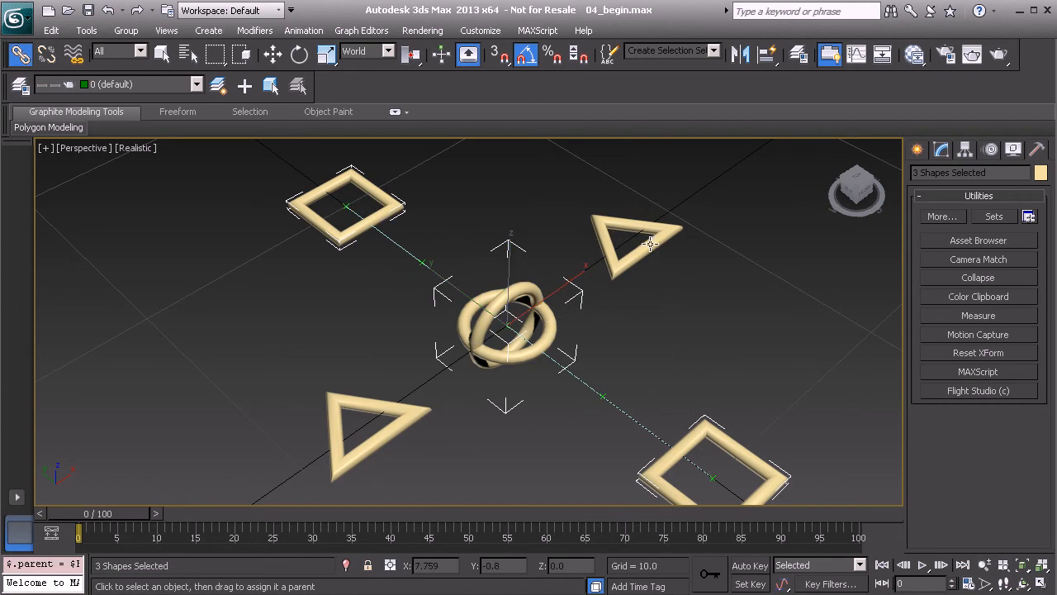
Freeze the transforms of the three linked controls, the two squares and the crossed circles
right_click(669, 322)
click(616, 258)
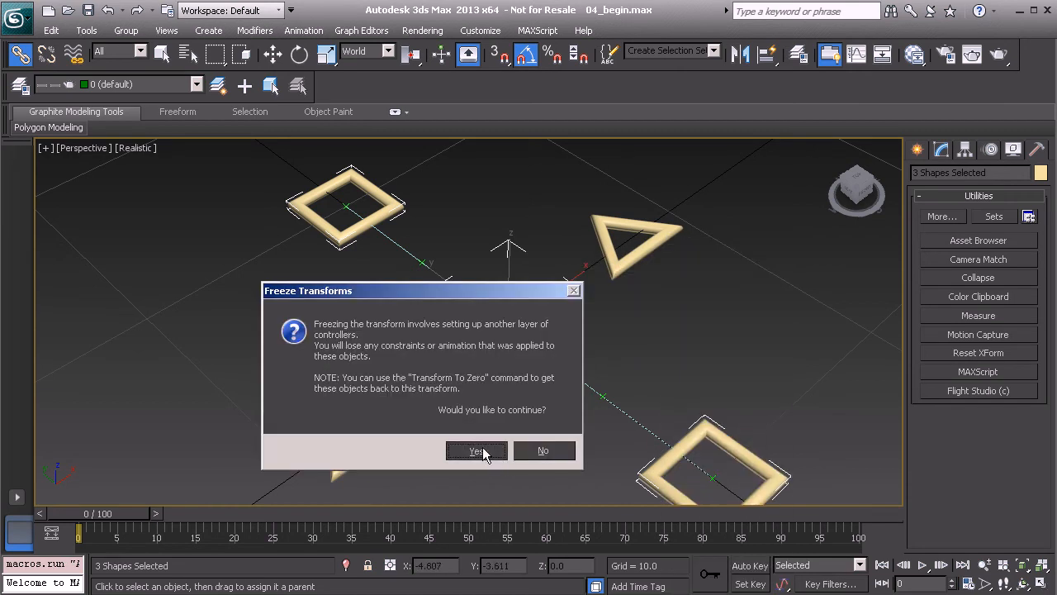
click(477, 450)
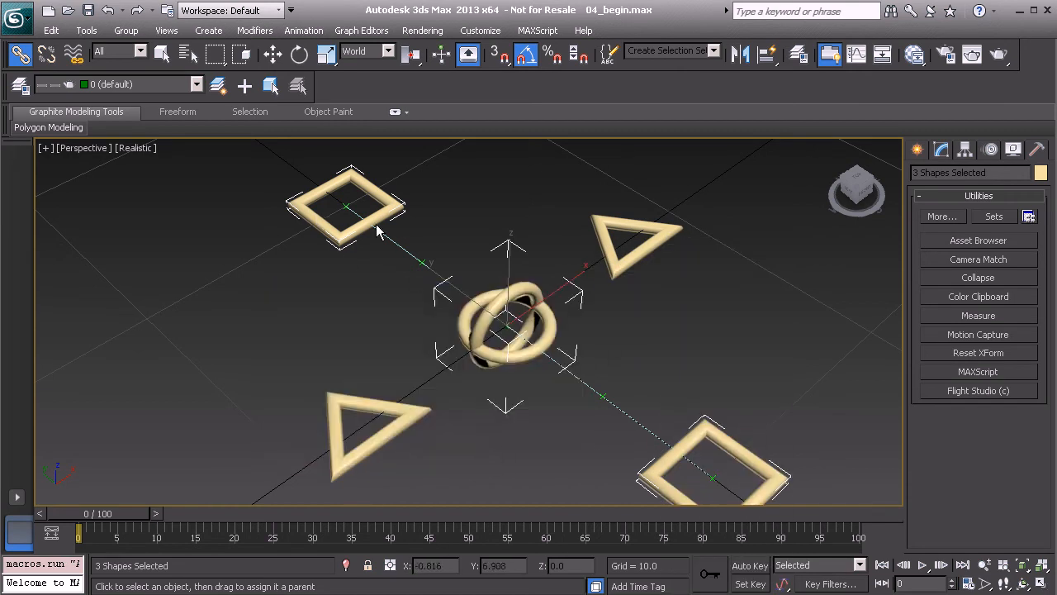
Leave linking and select the Flexi_Anchor_A01 point helper at the centre of the near square control
alt+middle_drag(582, 383, 531, 351)
scroll(581, 388, up, 4)
scroll(529, 348, down, 4)
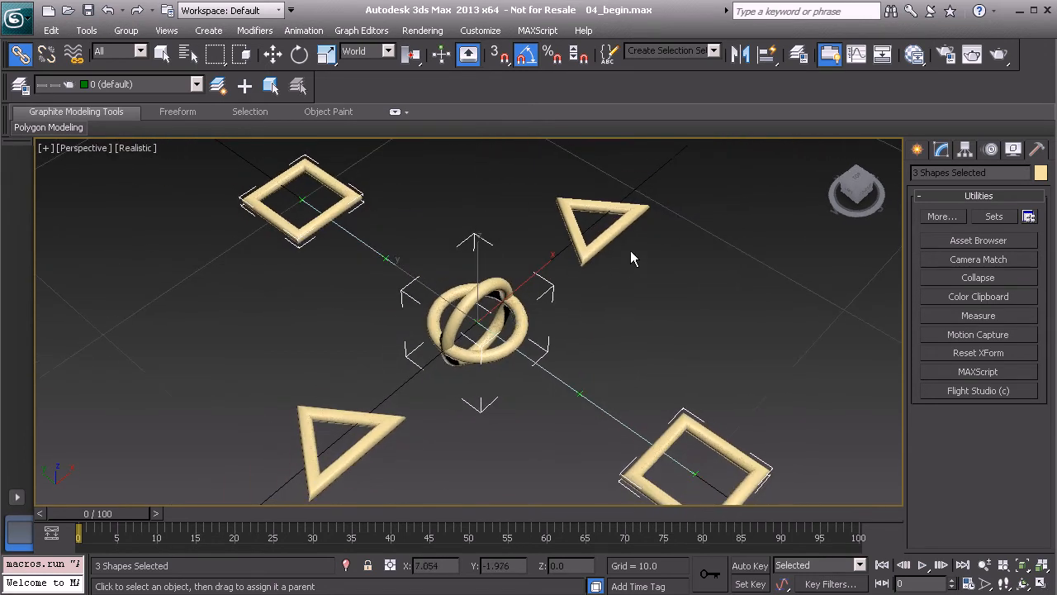
middle_drag(681, 392, 608, 340)
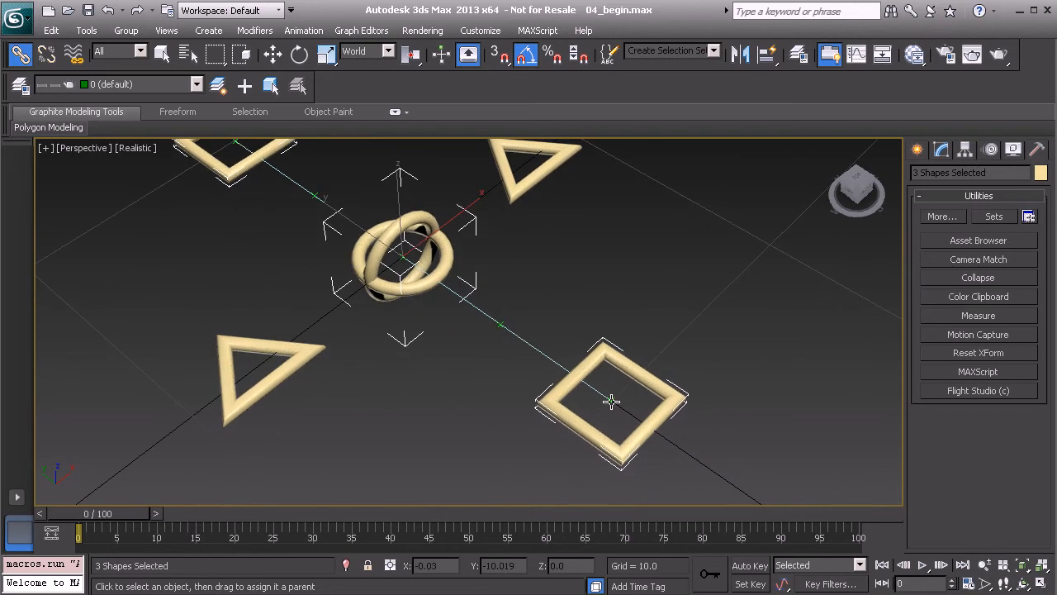
click(611, 401)
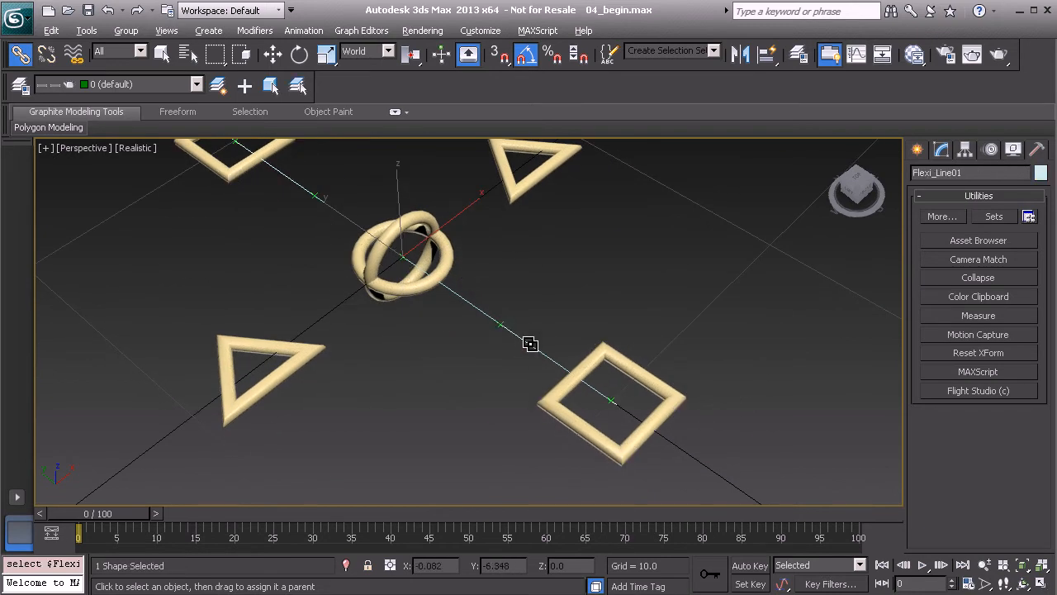
alt+middle_drag(532, 346, 537, 348)
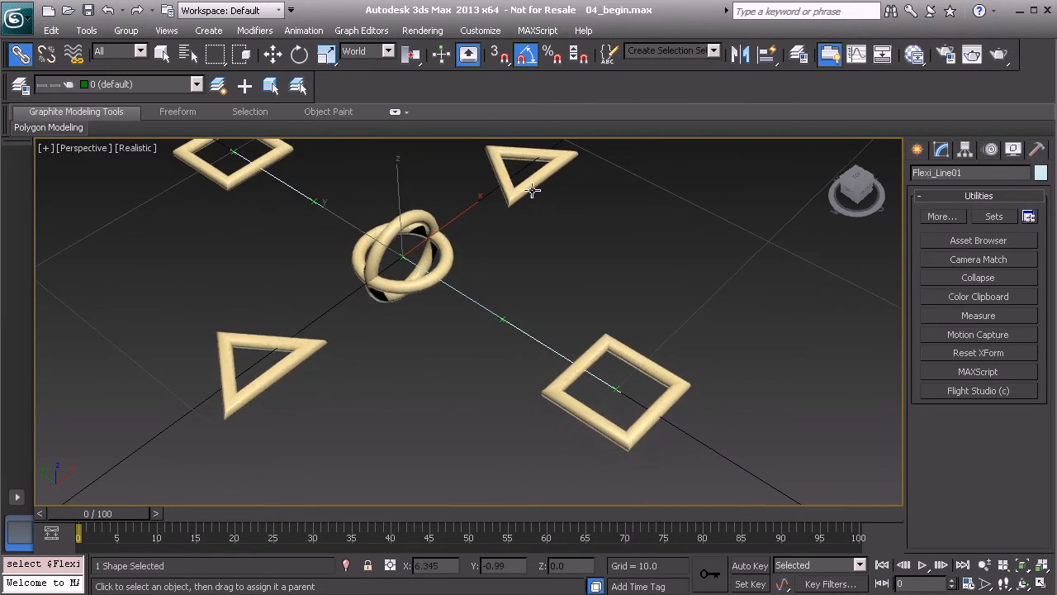
key(q)
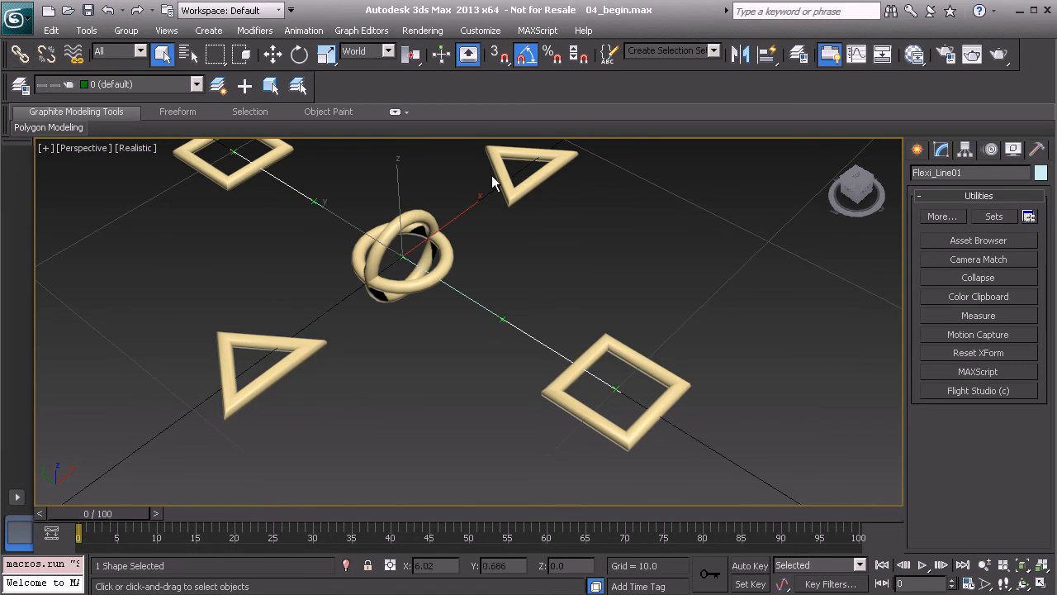
click(616, 385)
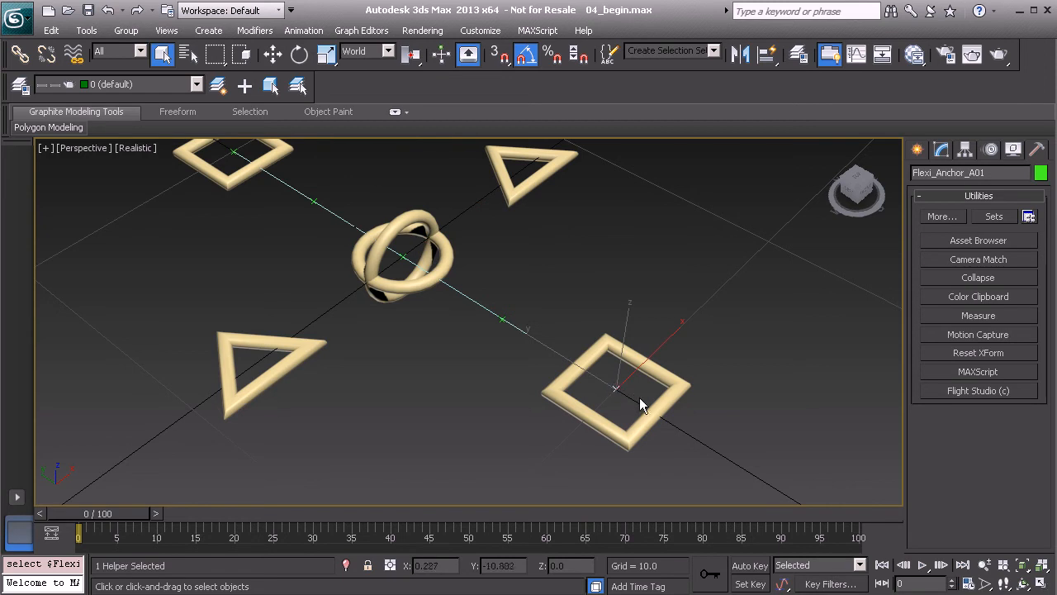
middle_drag(523, 304, 541, 306)
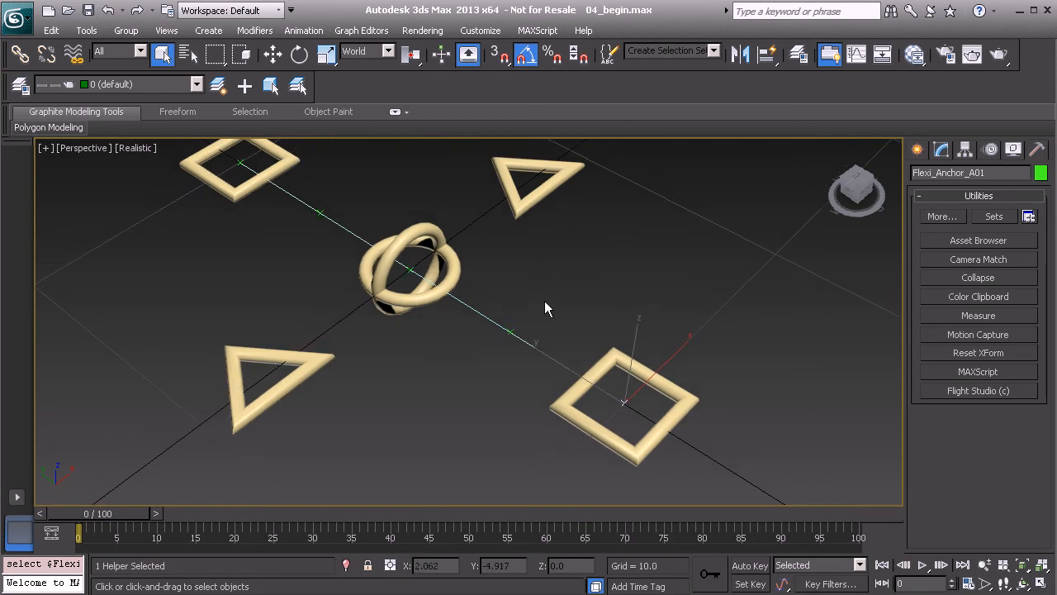
Select the five helpers Flexi_Anchor_A01 to Flexi_Anchor_E01 by name and link them to the triangle control Flexi_Cnt_Global01
key(h)
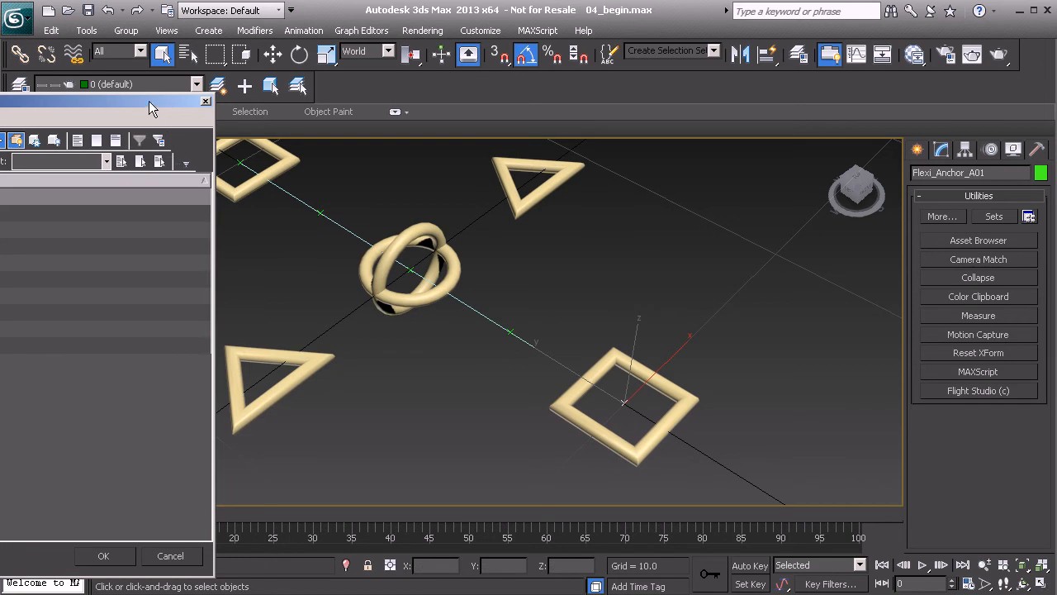
drag(152, 108, 460, 125)
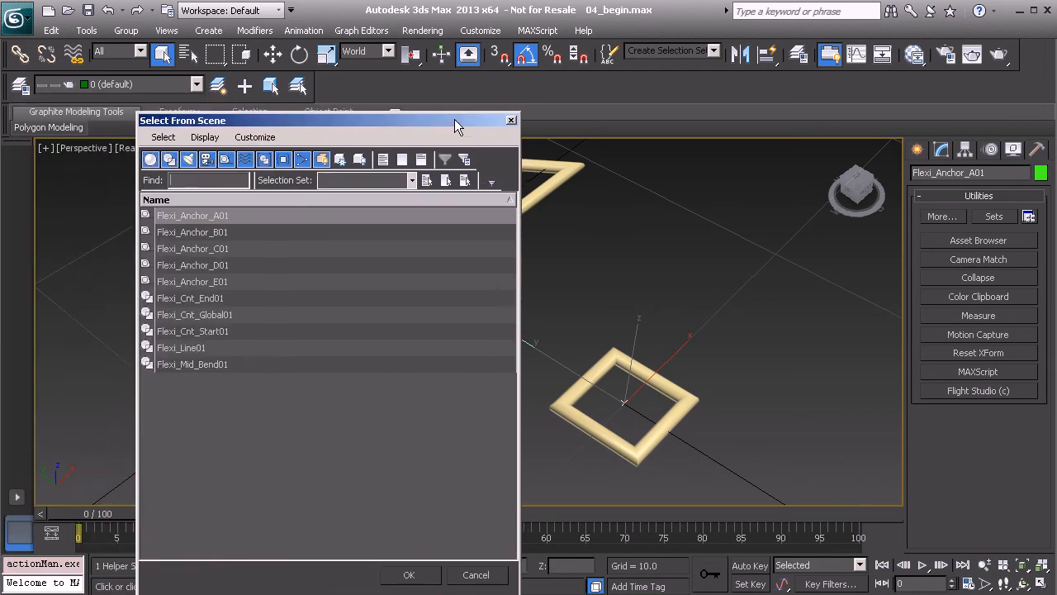
click(205, 214)
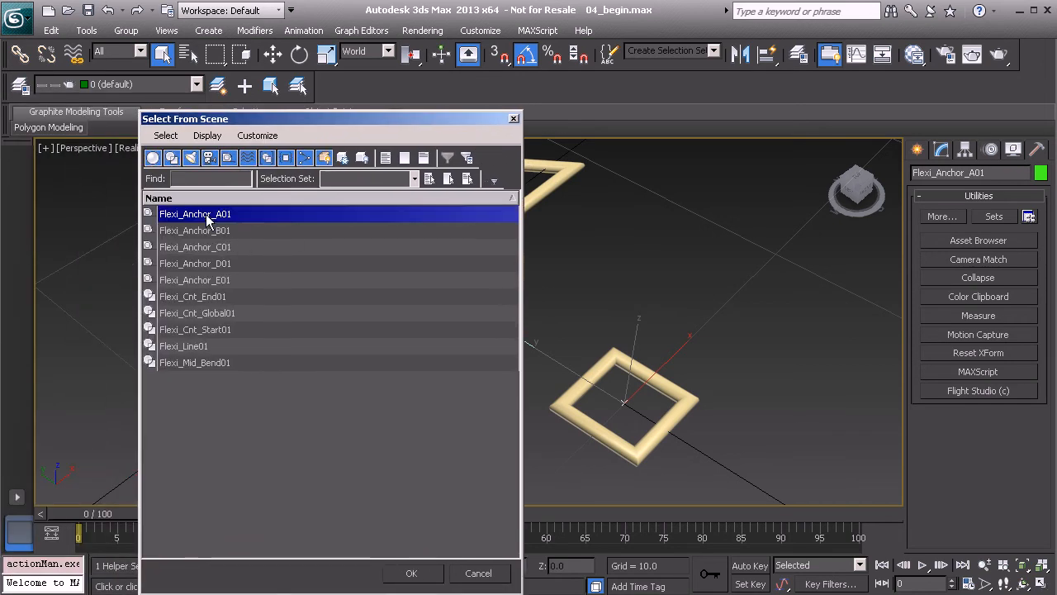
shift+click(216, 280)
click(411, 572)
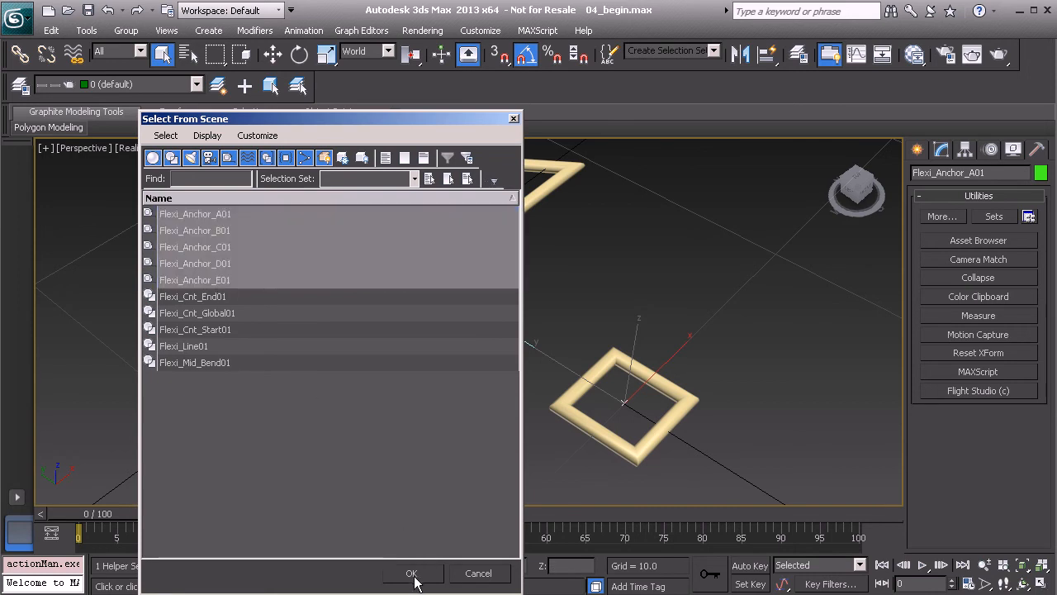
click(20, 53)
middle_drag(441, 256, 460, 361)
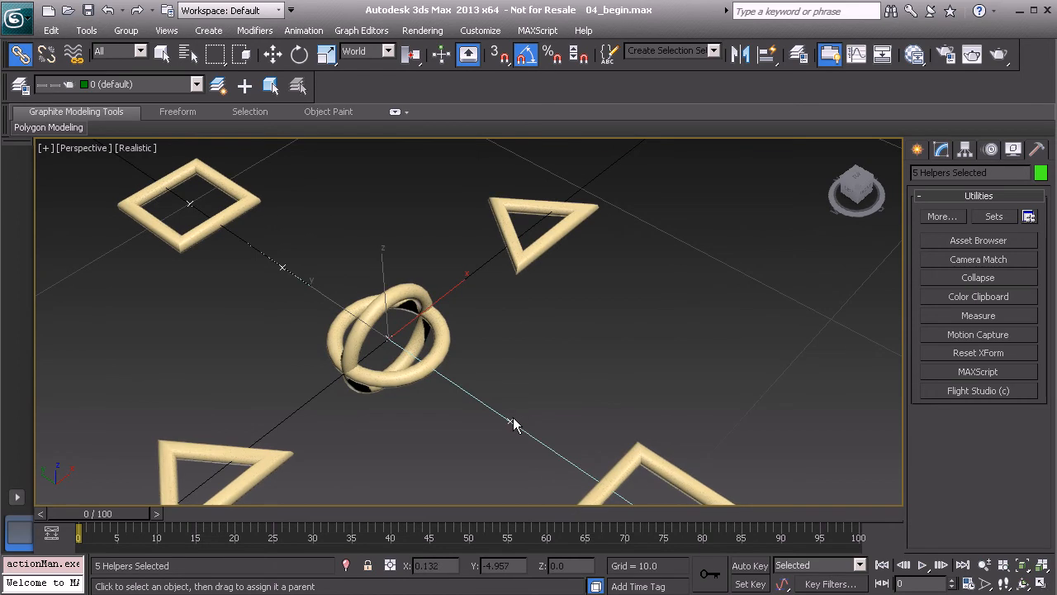
drag(509, 418, 549, 236)
scroll(509, 338, down, 5)
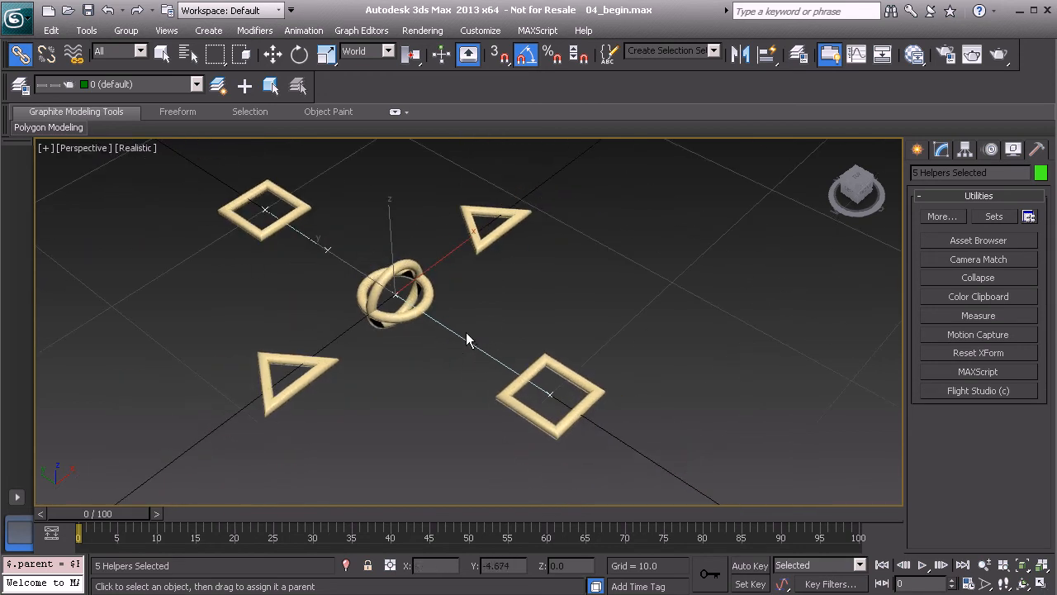
Test the linked hierarchy by rotating the triangle control Flexi_Cnt_Global01
click(399, 318)
scroll(438, 344, up, 2)
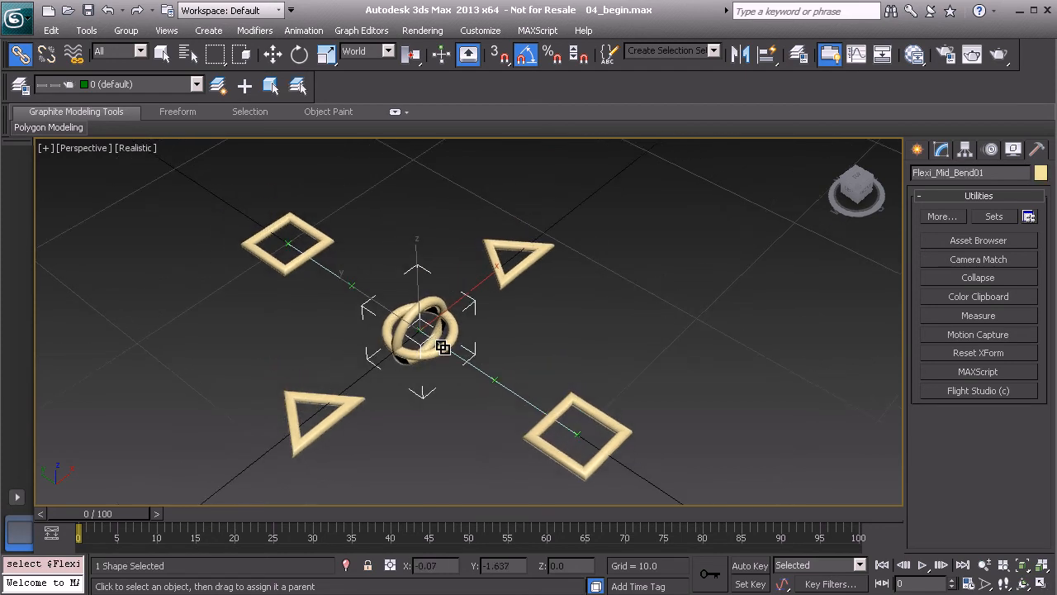
click(522, 271)
key(e)
drag(516, 272, 411, 336)
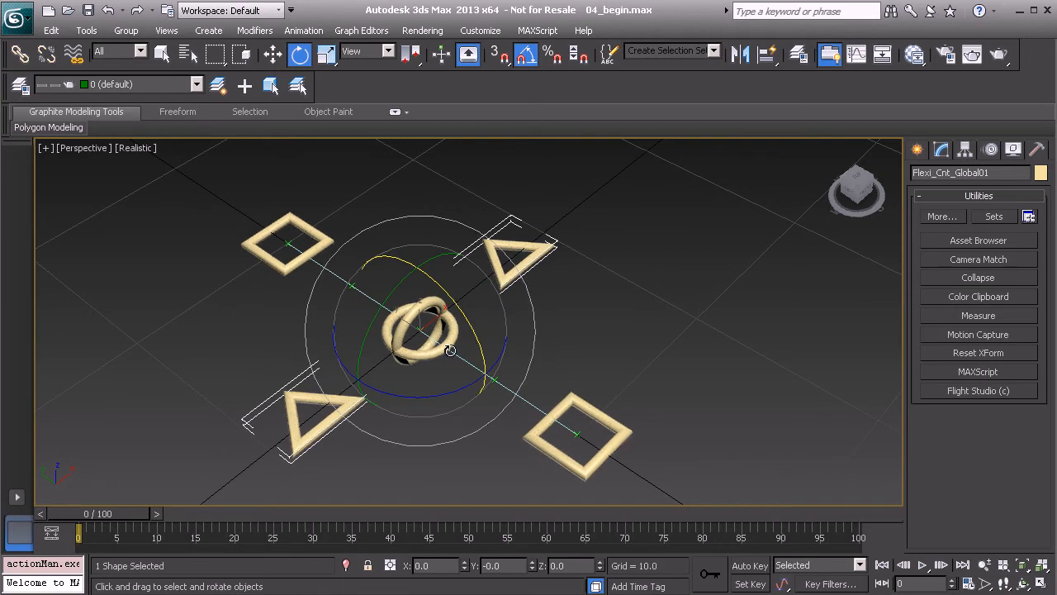
Deselect the triangle control and inspect the crossed circles control Flexi_Mid_Bend01 up close
click(551, 333)
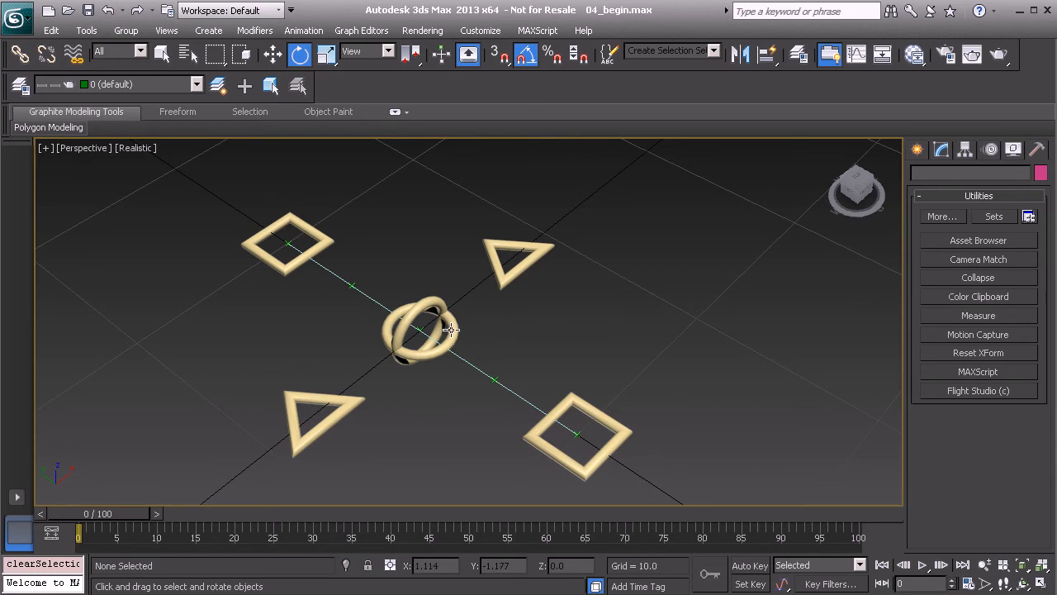
click(452, 330)
key(z)
alt+middle_drag(453, 334, 371, 354)
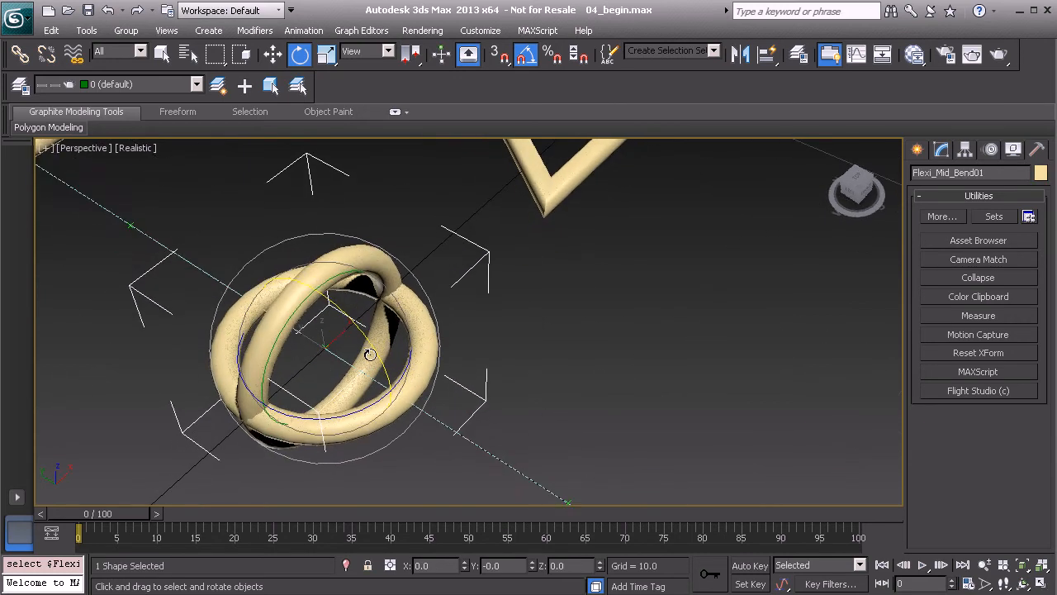
scroll(355, 338, down, 5)
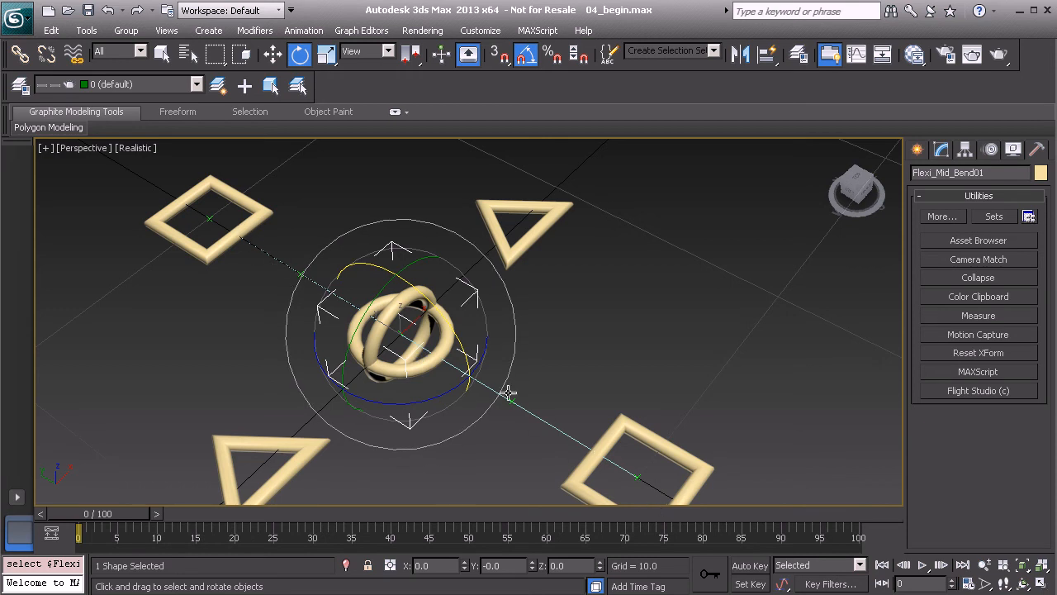
Group the crossed circles control Flexi_Mid_Bend01 by itself under the name Flexi_Mid_Bend_GRP01
click(539, 376)
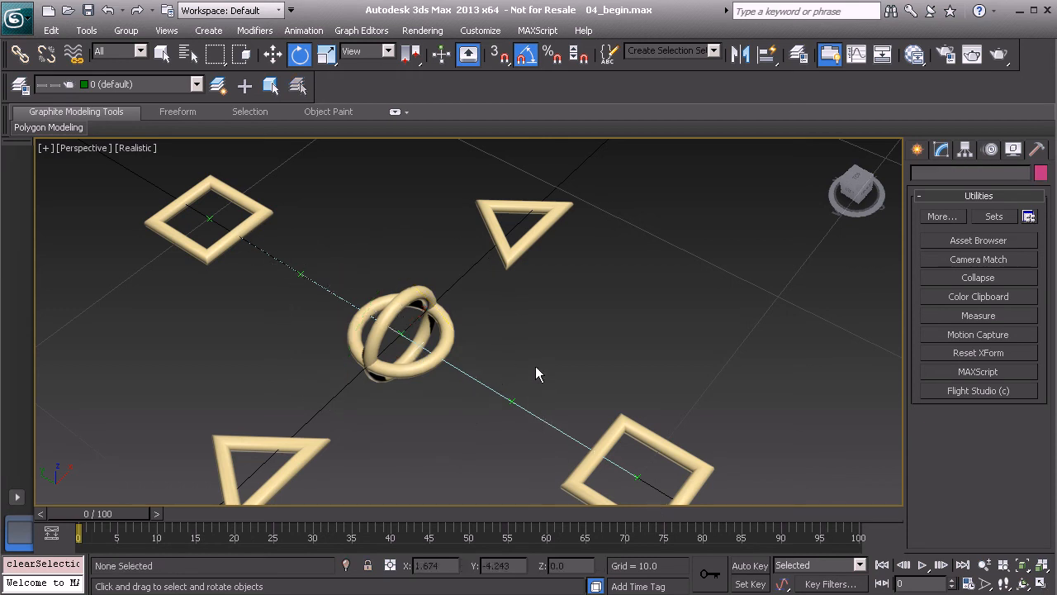
click(447, 332)
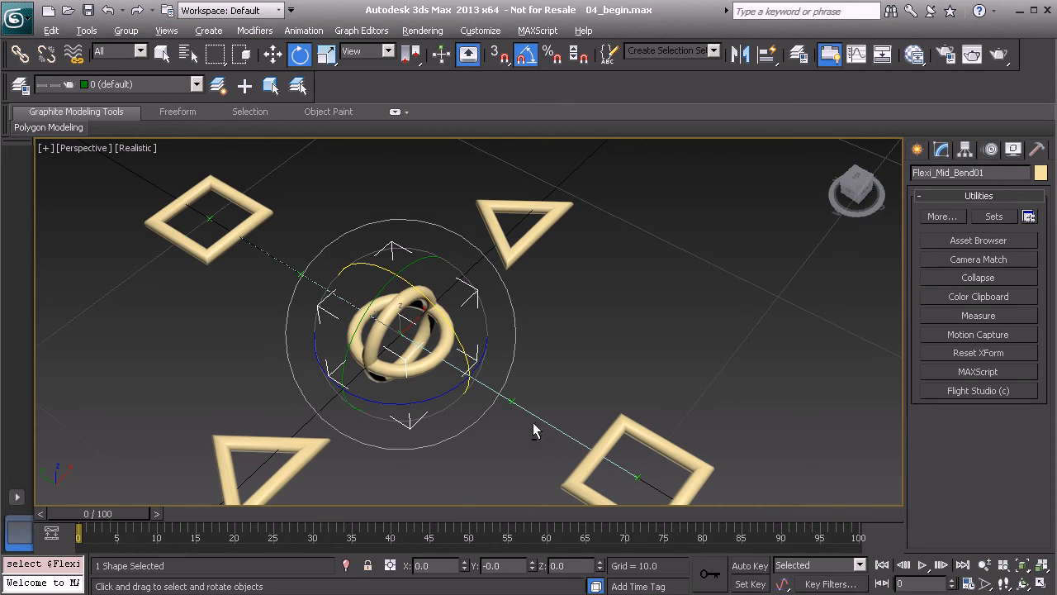
alt+middle_drag(537, 430, 531, 403)
scroll(473, 361, down, 2)
alt+middle_drag(425, 349, 475, 340)
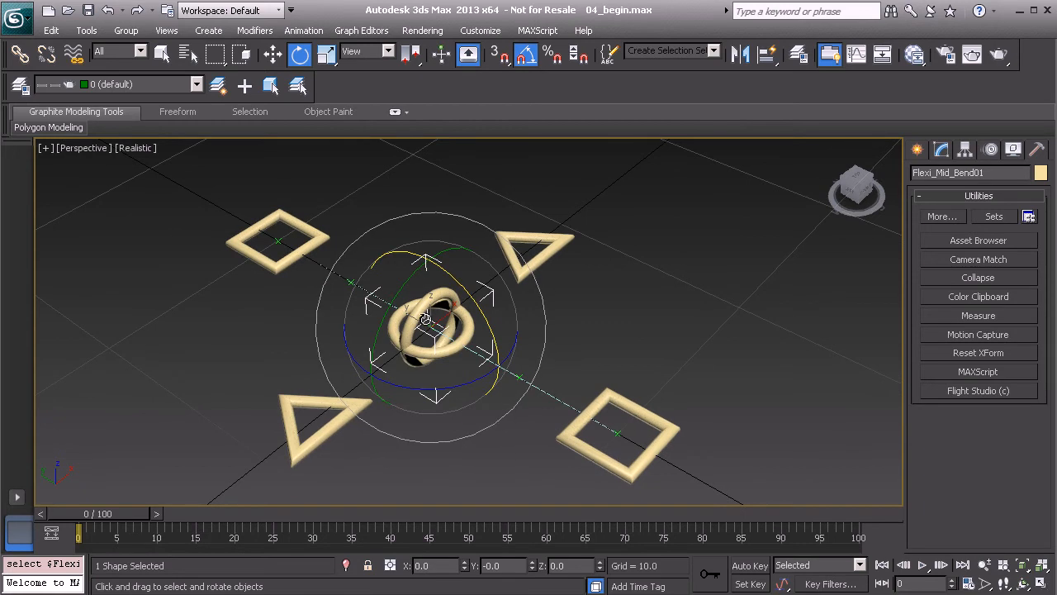
right_click(455, 176)
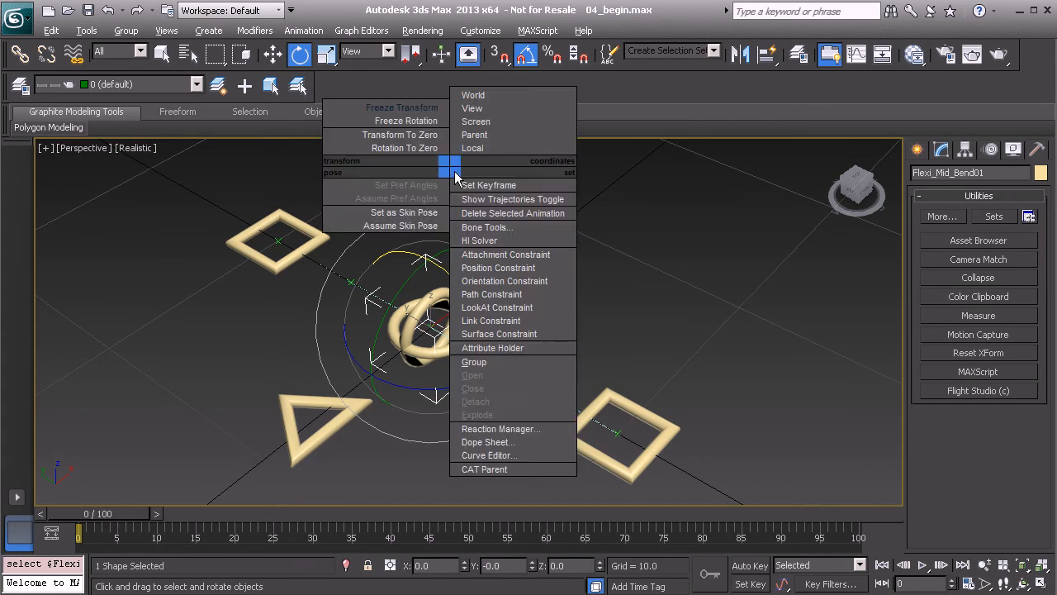
click(529, 361)
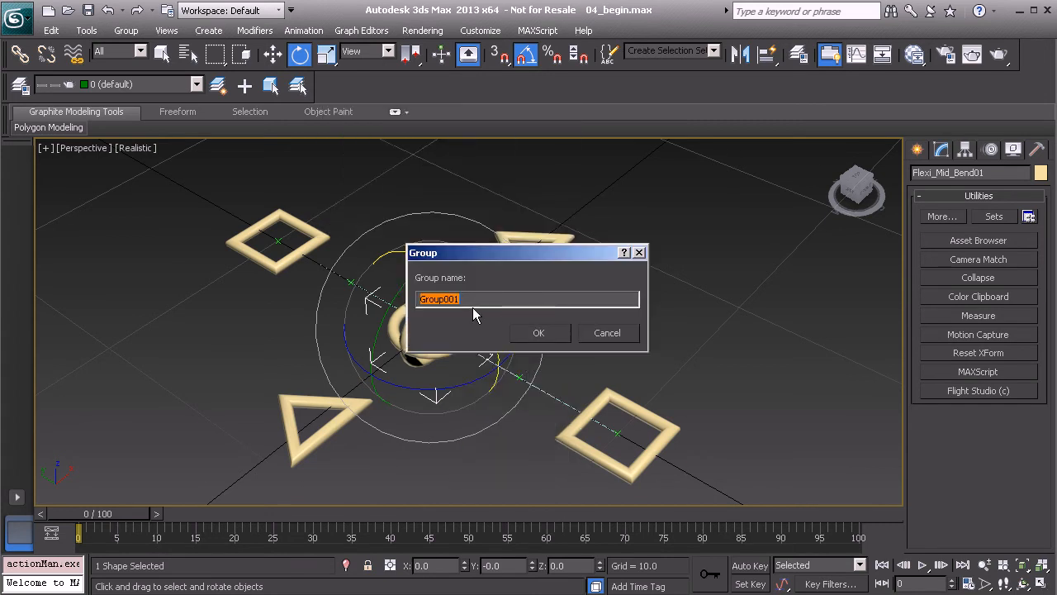
text(Flexi_Mid_Bend_GRP01)
click(538, 332)
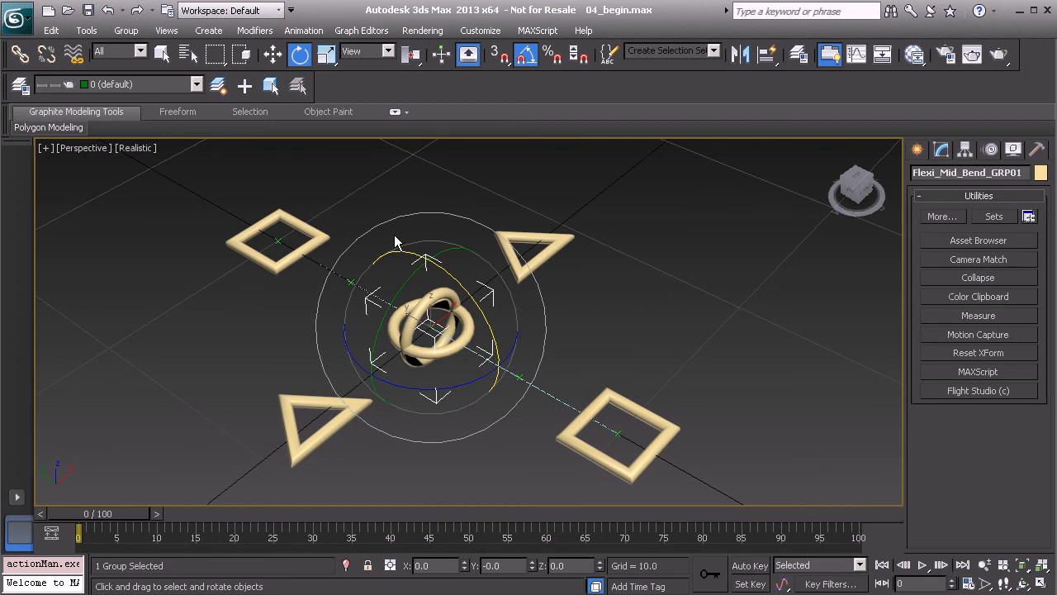
Open the group Flexi_Mid_Bend_GRP01 and select its group helper around the crossed circles
right_click(366, 189)
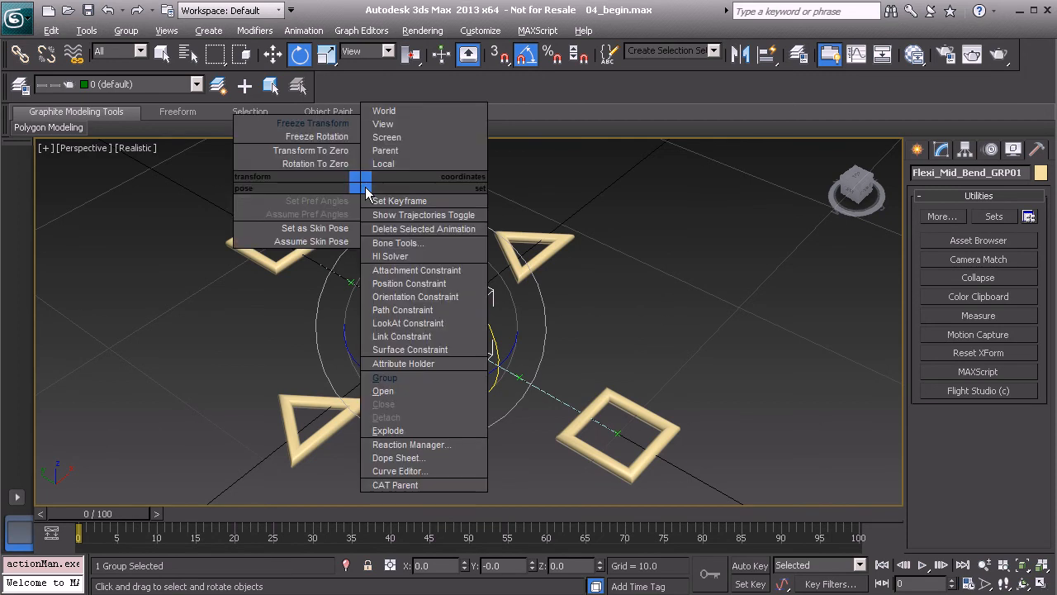
click(446, 392)
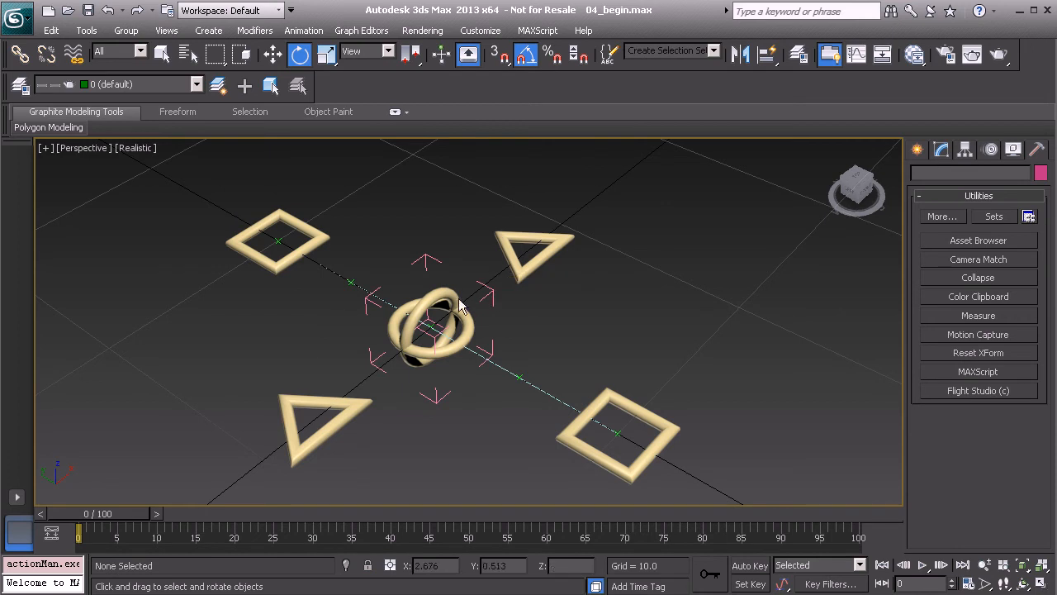
click(489, 289)
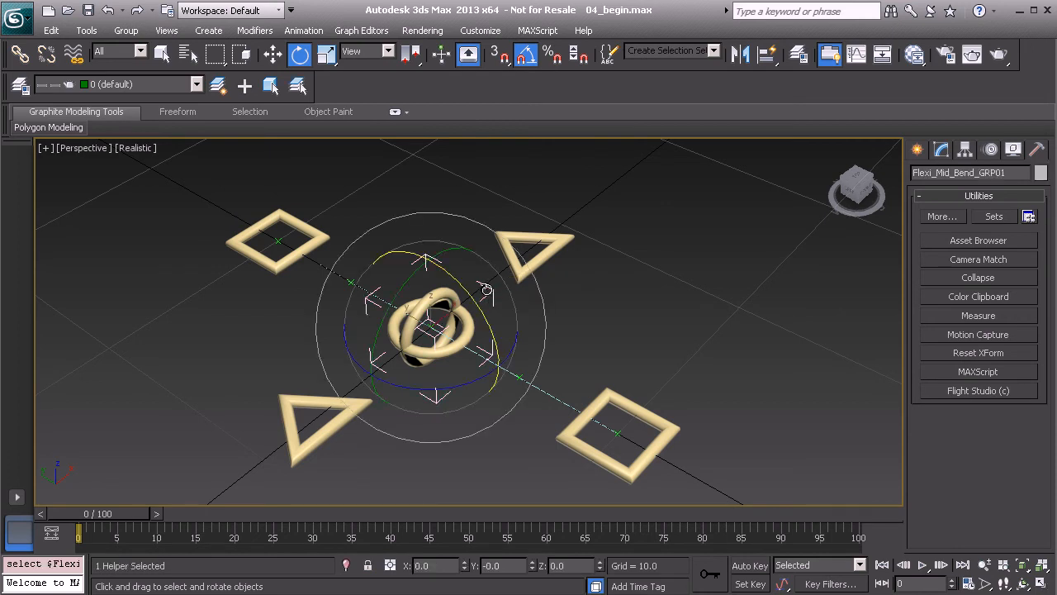
alt+middle_drag(513, 321, 536, 314)
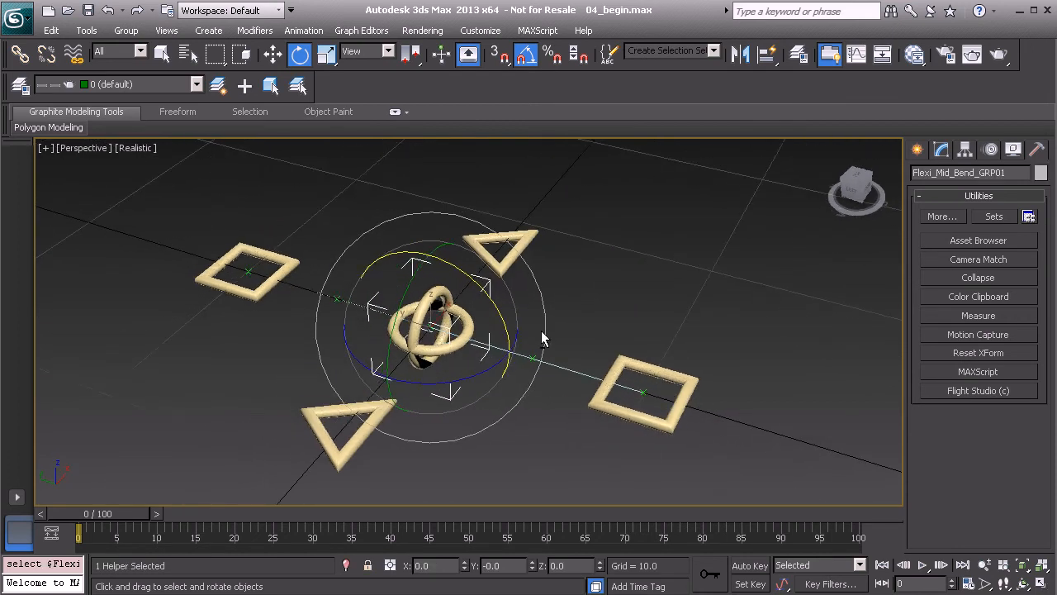
scroll(547, 281, up, 5)
Add the crossed circles to the selection and freeze the transforms of both the group helper and the circles
ctrl+click(407, 265)
drag(407, 265, 407, 275)
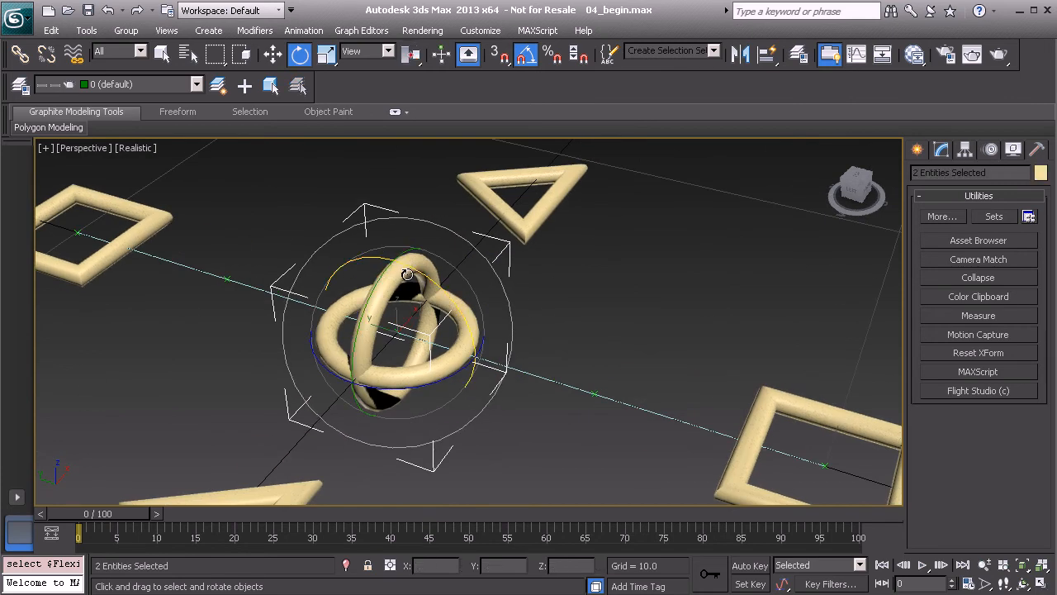
key(q)
mouse_move(401, 282)
alt+middle_down()
mouse_move(408, 266)
mouse_move(393, 285)
mouse_move(406, 281)
alt+middle_up()
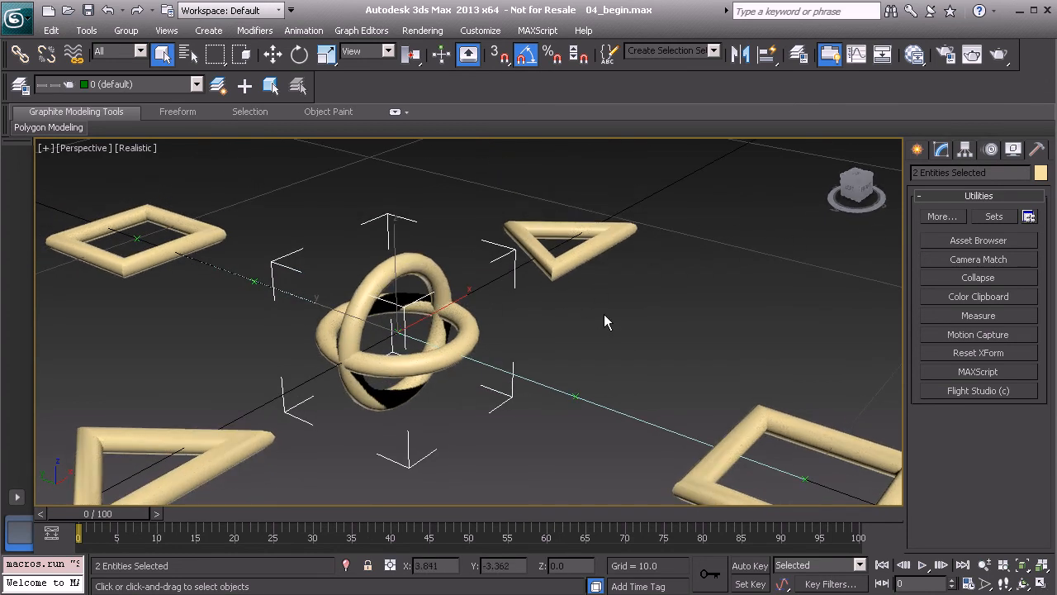
right_click(581, 293)
click(521, 234)
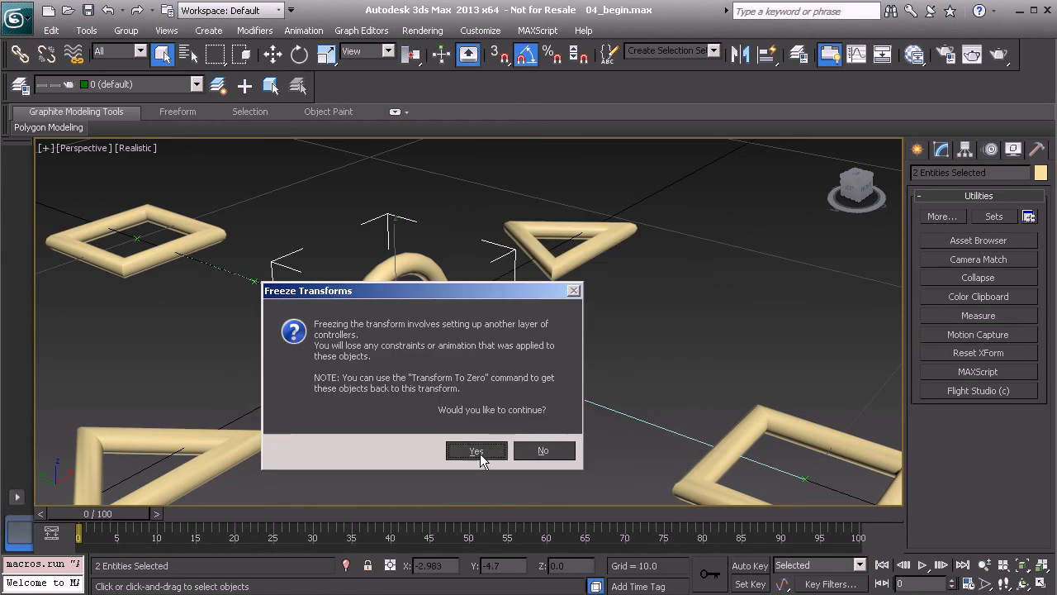
click(475, 450)
Position-constrain the group helper Flexi_Mid_Bend_GRP01 to the near square control Flexi_Cnt_Start01
scroll(406, 359, up, 2)
alt+middle_drag(404, 356, 449, 285)
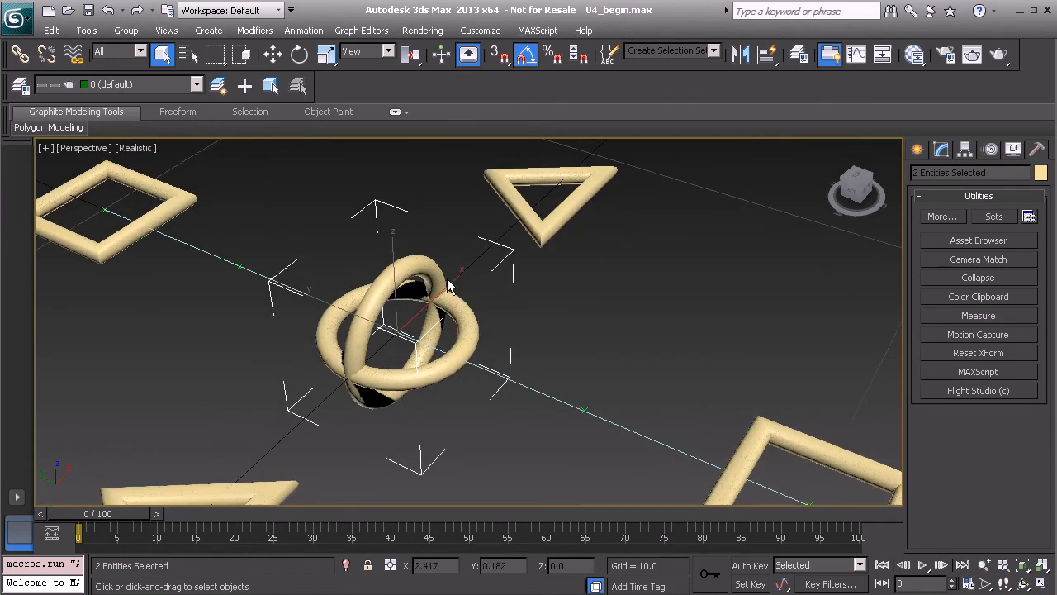
click(375, 210)
scroll(382, 208, down, 5)
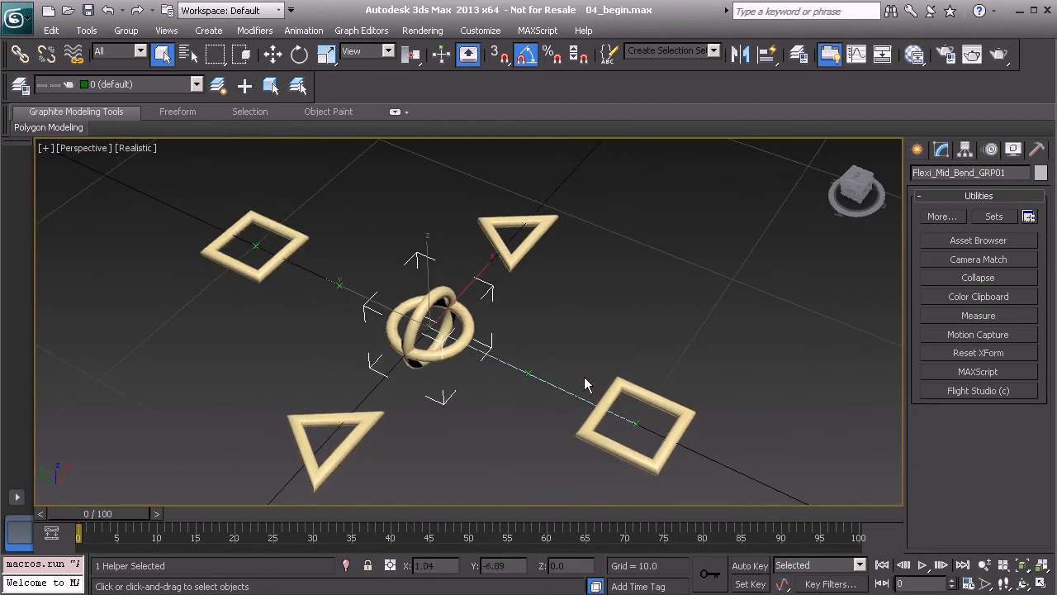
right_click(548, 306)
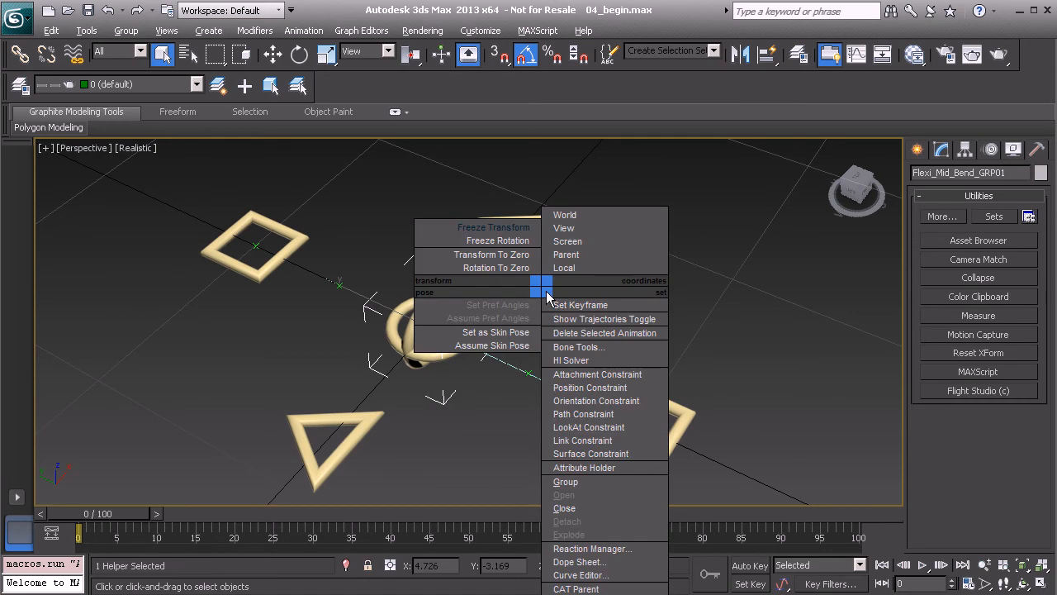
click(618, 382)
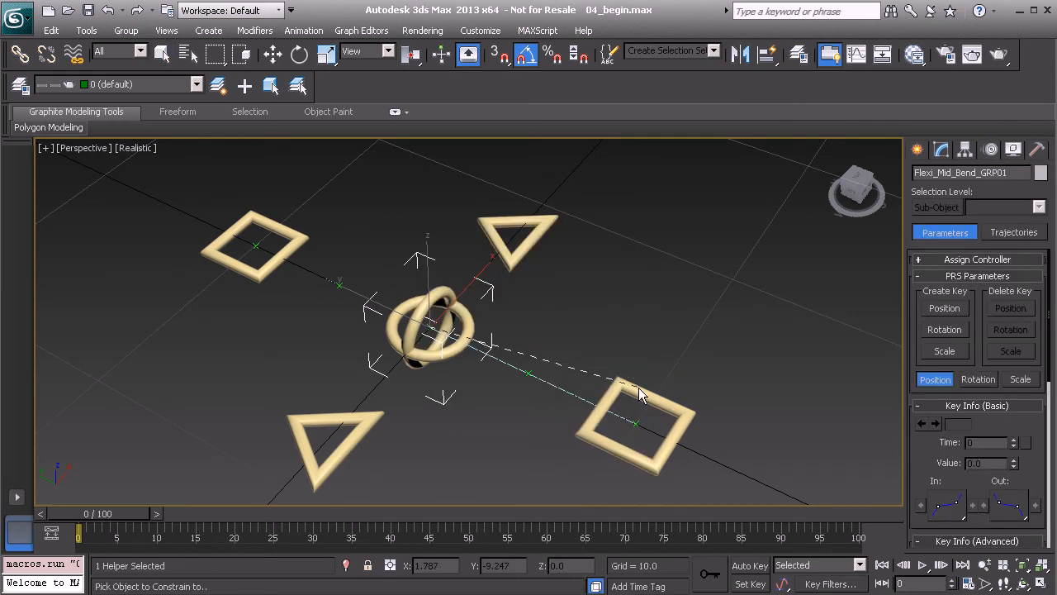
click(635, 392)
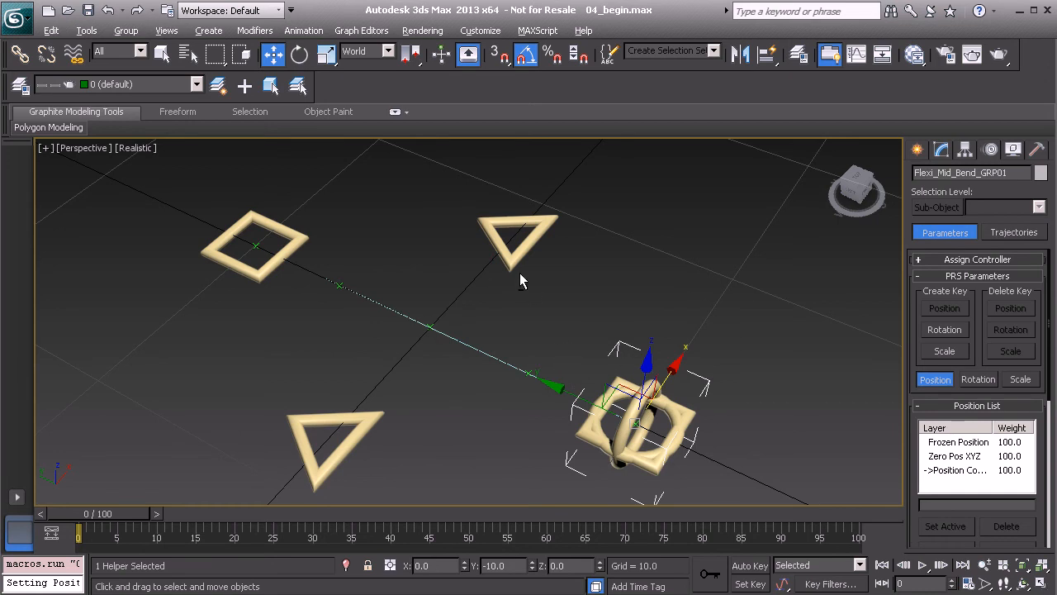
Add a second position constraint from the group helper Flexi_Mid_Bend_GRP01 to the far square control
right_click(555, 304)
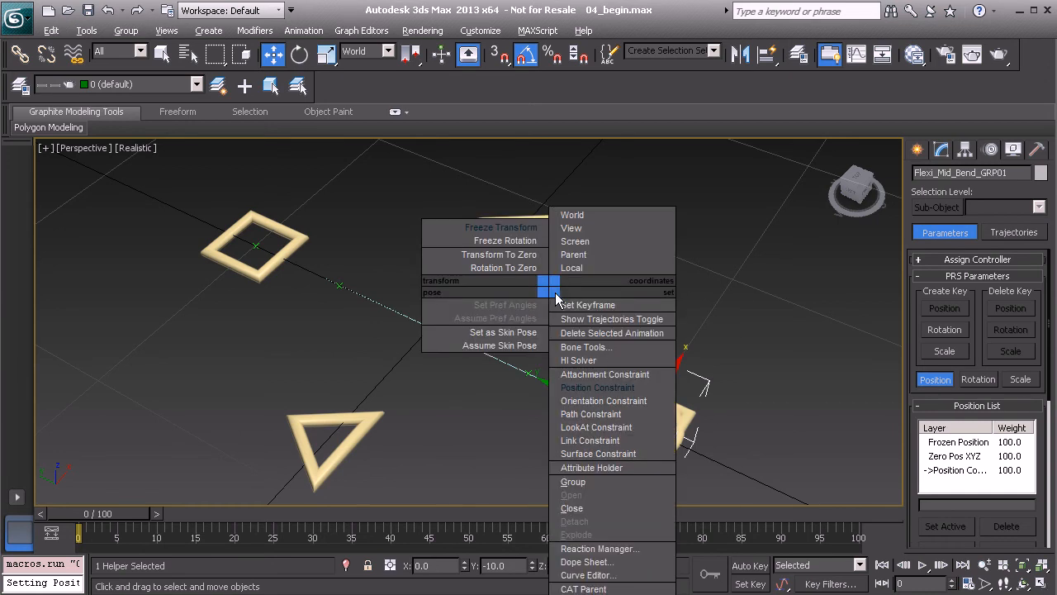
click(608, 387)
click(298, 236)
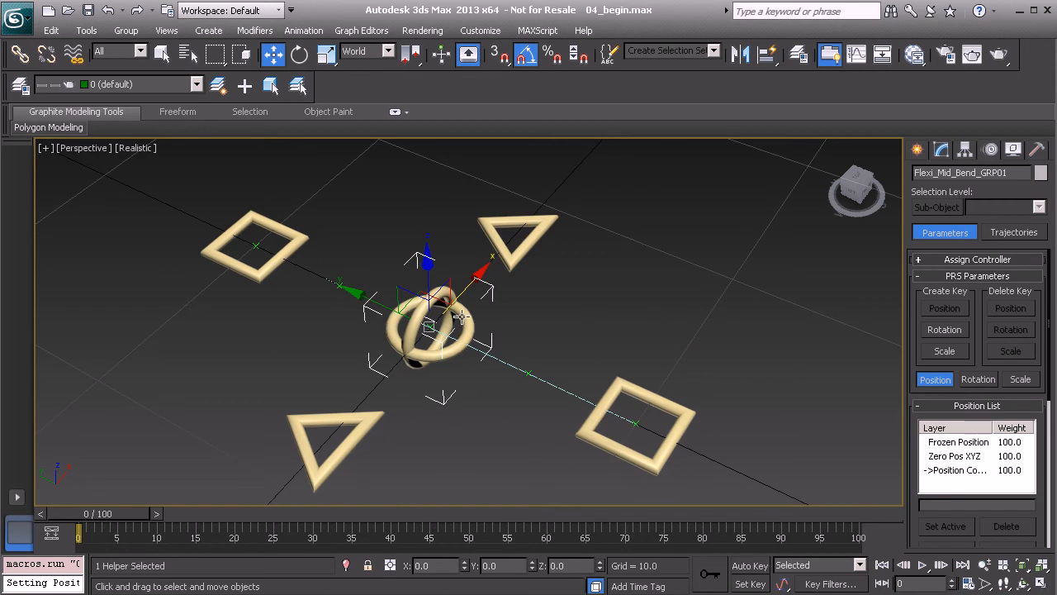
alt+middle_drag(444, 329, 487, 341)
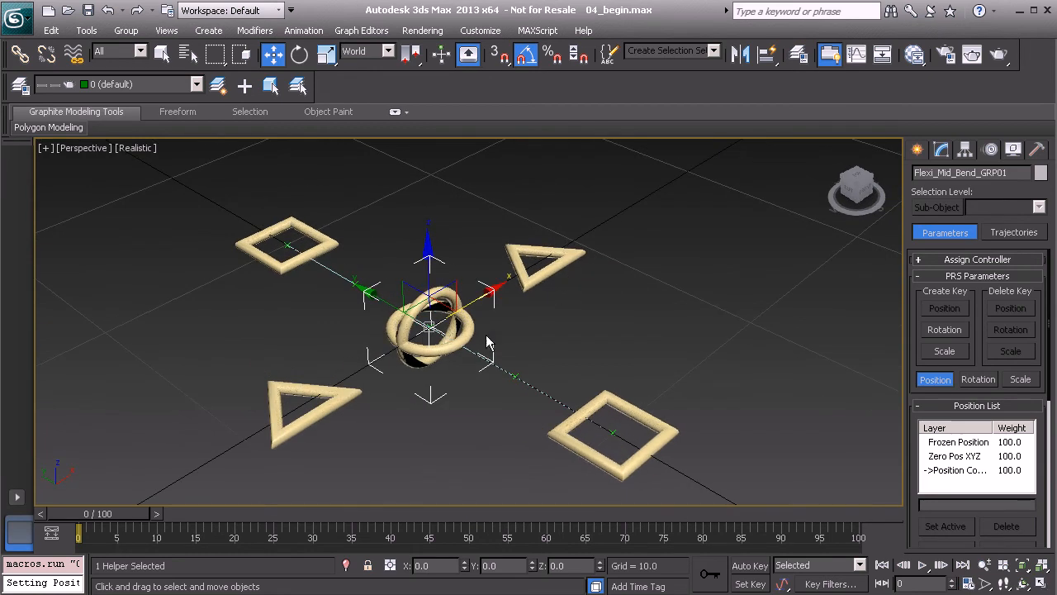
Test the position constraints on the middle group by moving the near square control Flexi_Cnt_Start01
click(634, 413)
alt+middle_drag(620, 361, 593, 361)
scroll(605, 305, down, 5)
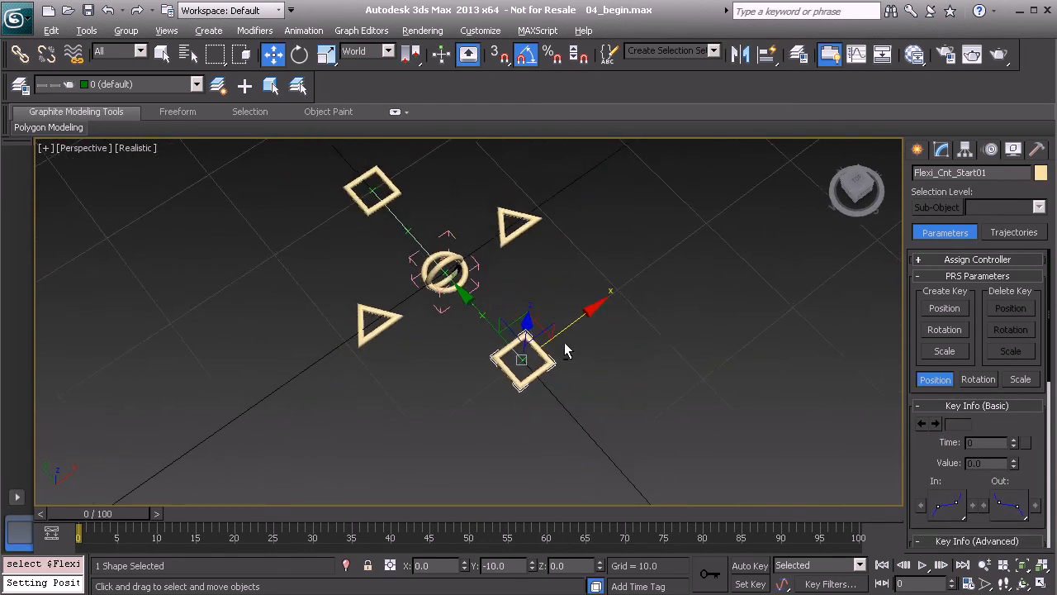
drag(533, 334, 503, 359)
alt+middle_drag(453, 348, 501, 260)
scroll(451, 316, up, 5)
alt+middle_drag(426, 325, 485, 341)
Select the spline Flexi_Line01 running through the controls and apply a Skin modifier to it
click(433, 366)
scroll(485, 348, up, 2)
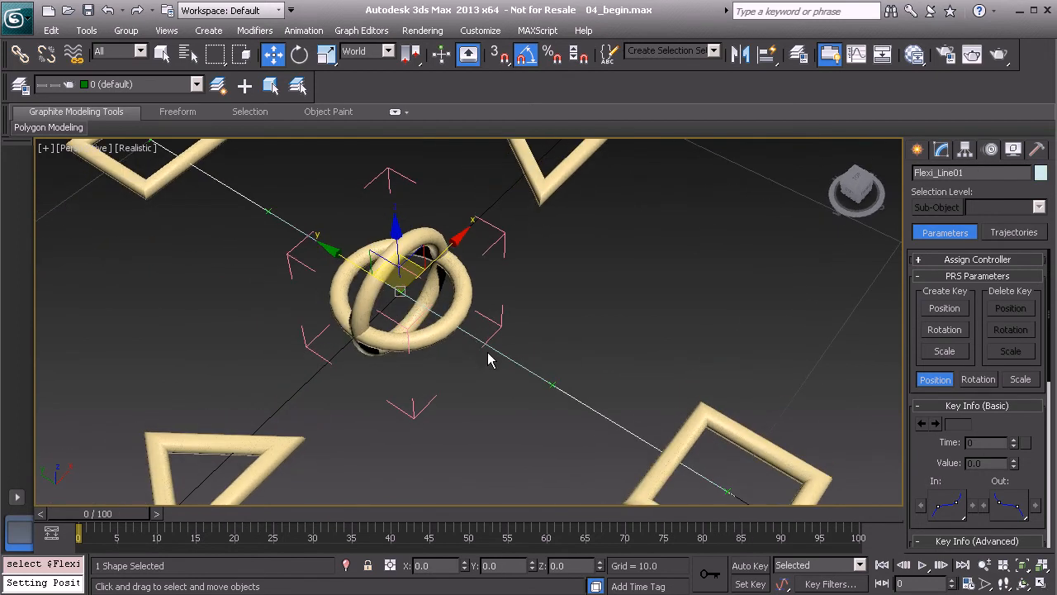
click(942, 150)
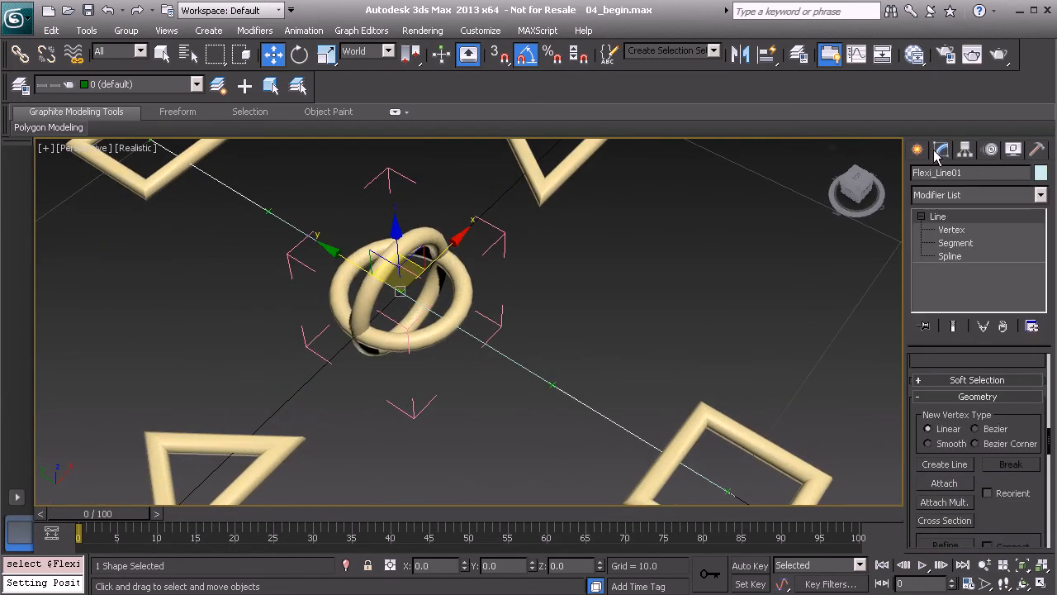
click(958, 198)
scroll(978, 314, down, 3)
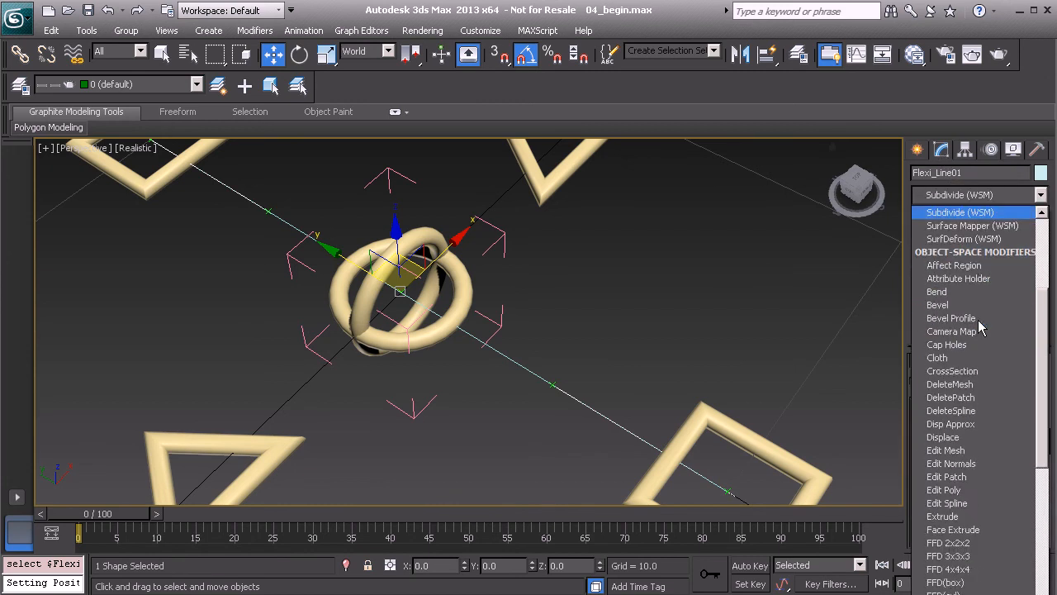
scroll(980, 322, down, 20)
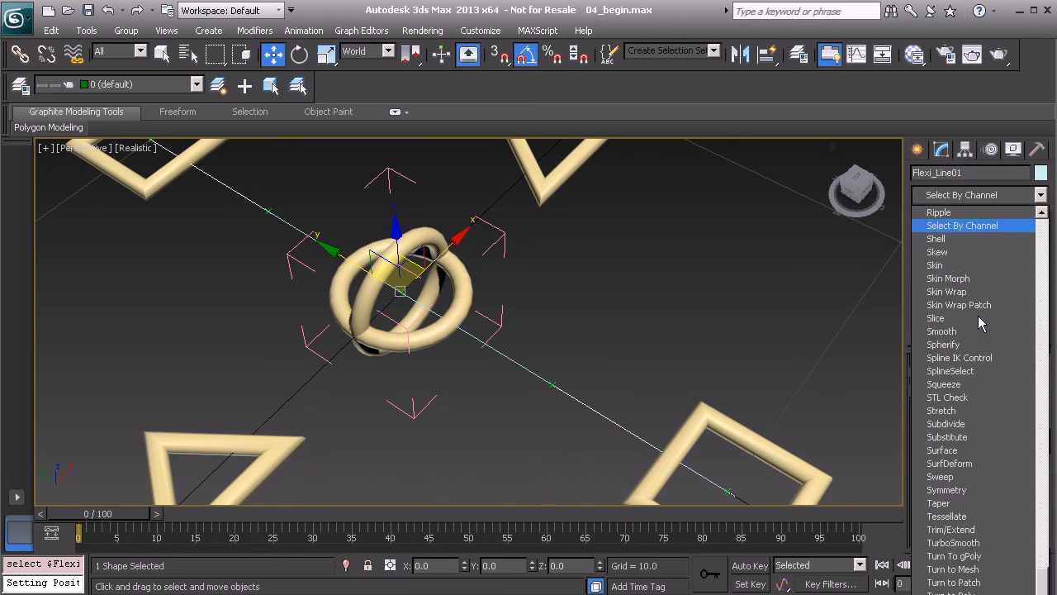
click(961, 267)
Add Flexi_Cnt_End01, Flexi_Cnt_Start01 and Flexi_Mid_Bend01 as bones in the Skin modifier of Flexi_Line01
drag(917, 440, 909, 154)
scroll(568, 287, down, 6)
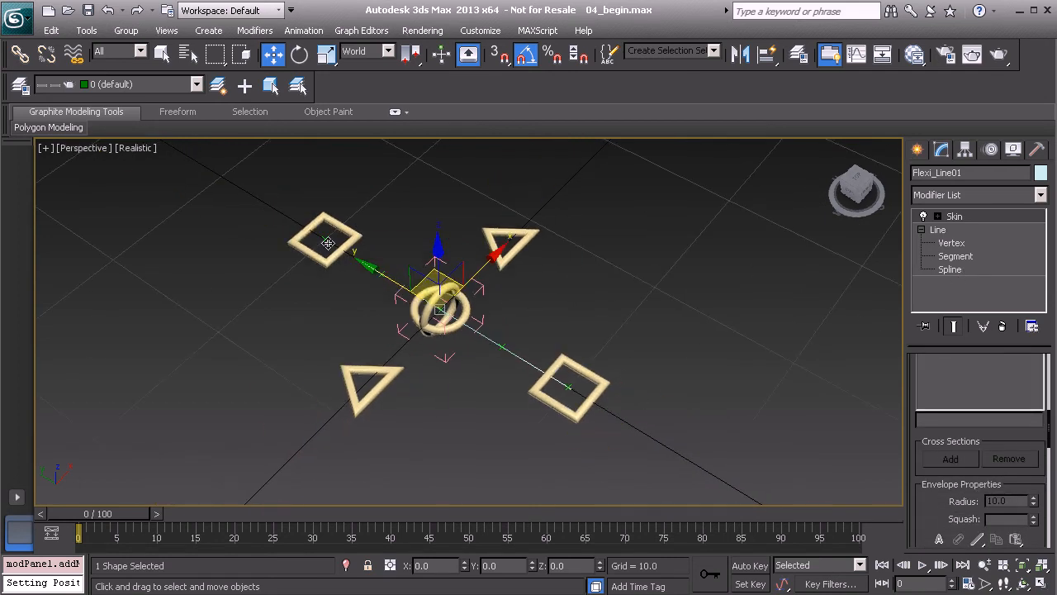
drag(911, 387, 933, 565)
click(971, 435)
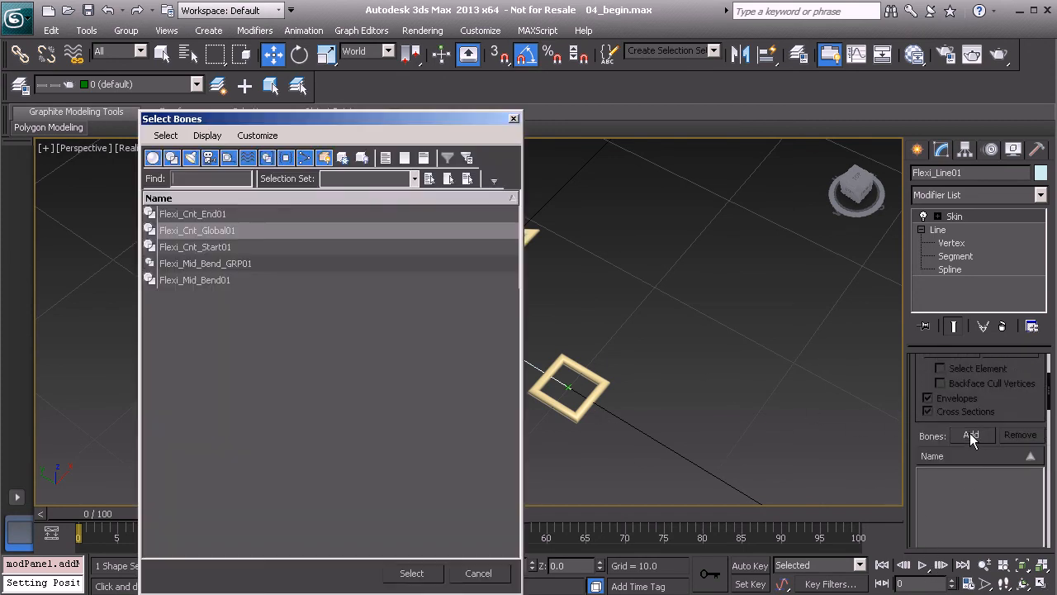
click(202, 213)
ctrl+click(209, 248)
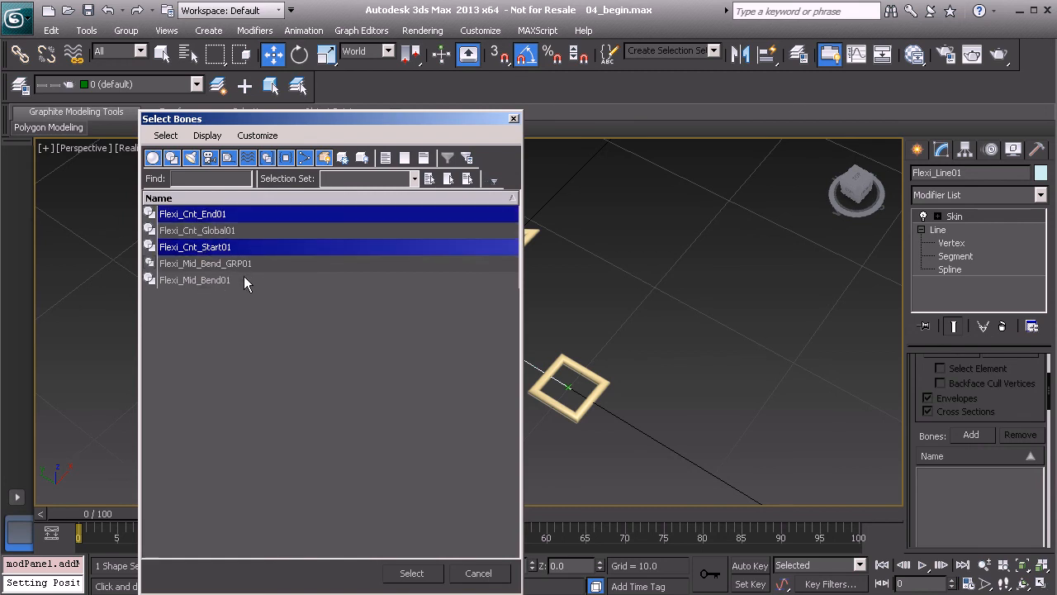
ctrl+click(221, 281)
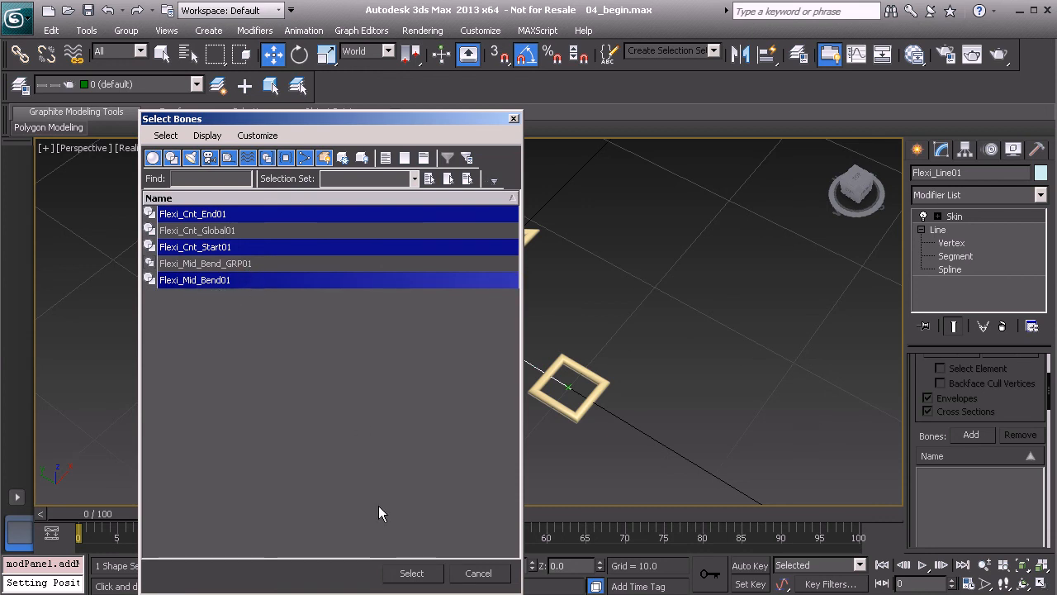
click(419, 574)
Test the skinned line by moving the near square control Flexi_Cnt_Start01, and undo the move
alt+middle_drag(572, 410, 548, 388)
click(579, 422)
click(546, 393)
drag(550, 375, 448, 442)
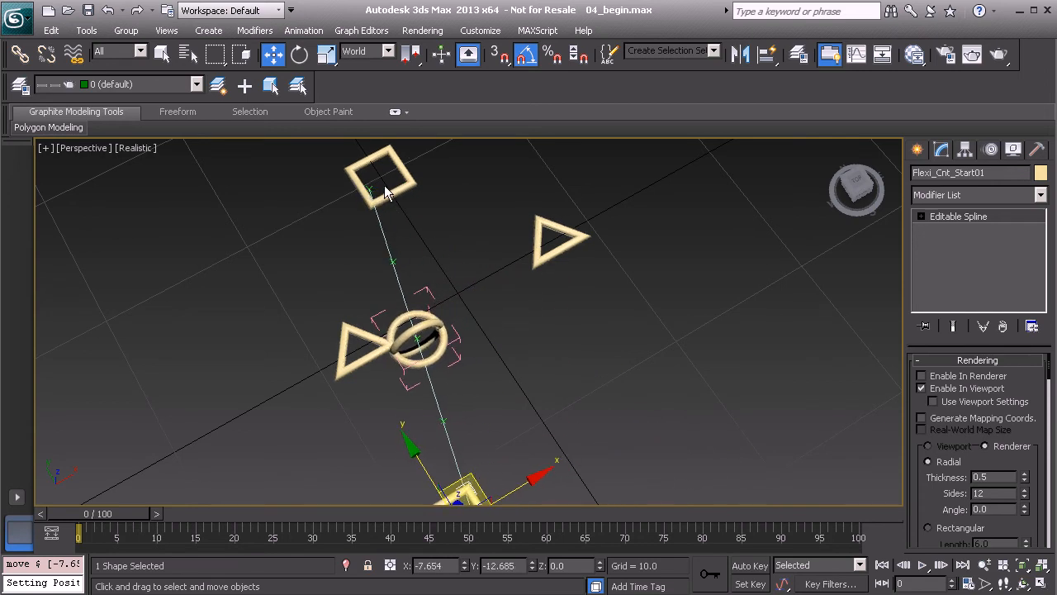
key(ctrl+z)
alt+middle_drag(504, 312, 502, 389)
scroll(504, 380, up, 3)
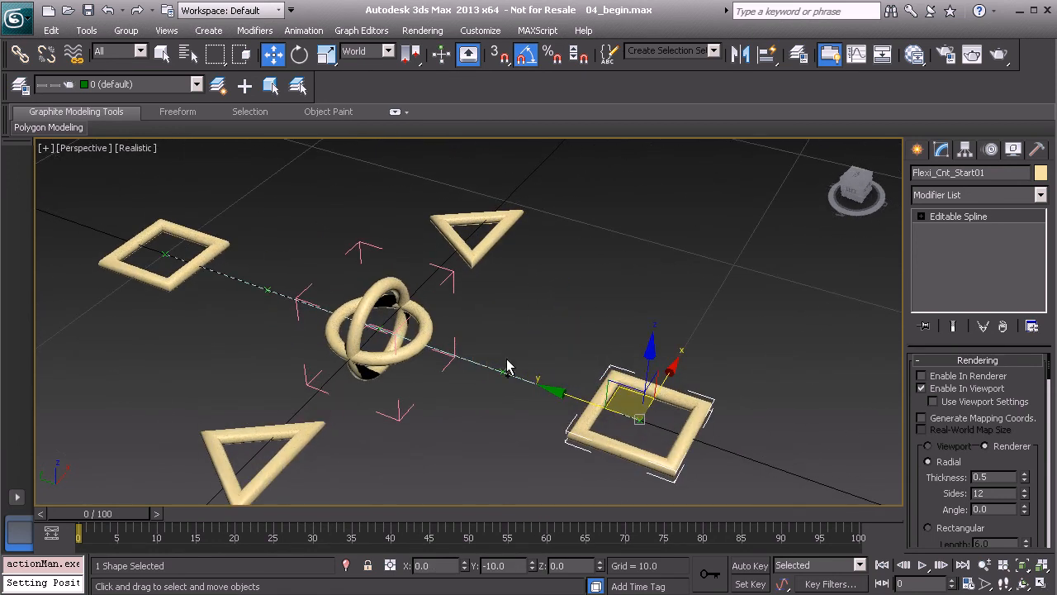
Enter envelope editing in the Skin modifier of Flexi_Line01, enable vertex selection and select the line's end vertices at the near square control
scroll(468, 347, up, 3)
click(472, 339)
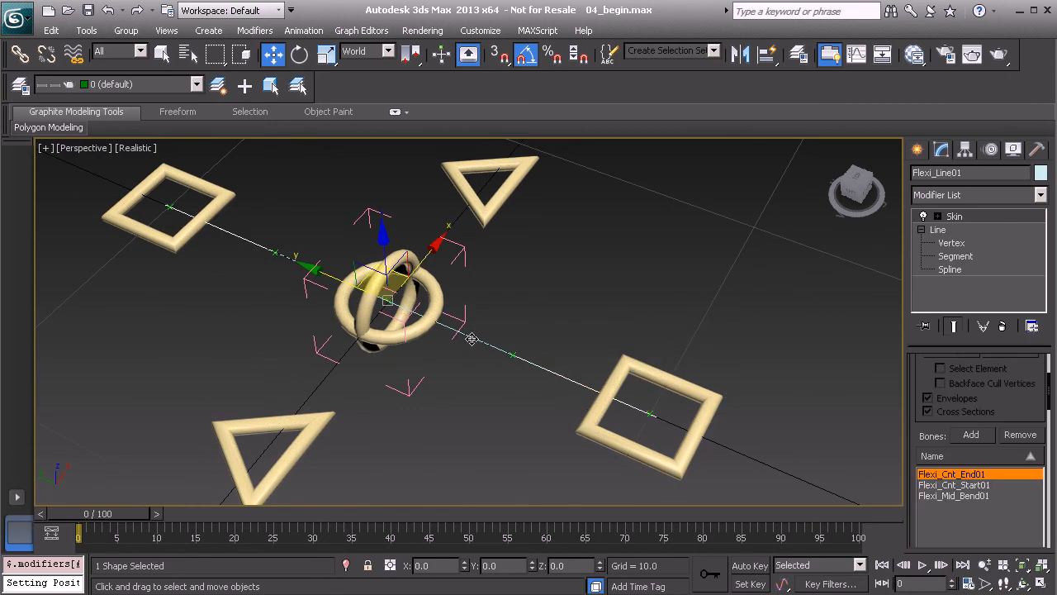
mouse_move(516, 339)
alt+middle_down()
mouse_move(505, 349)
mouse_move(536, 342)
alt+middle_up()
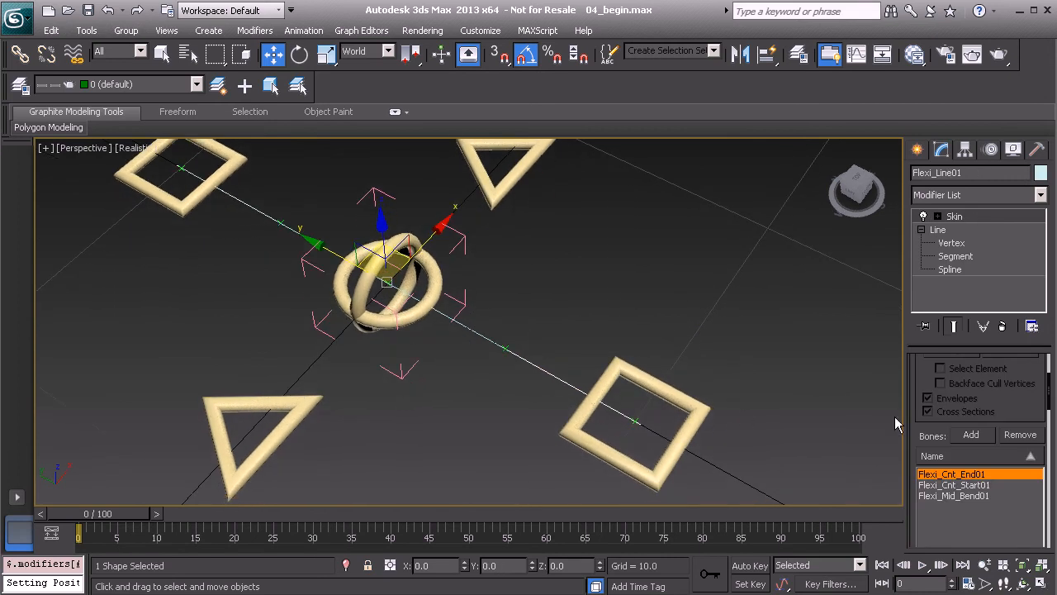
click(958, 216)
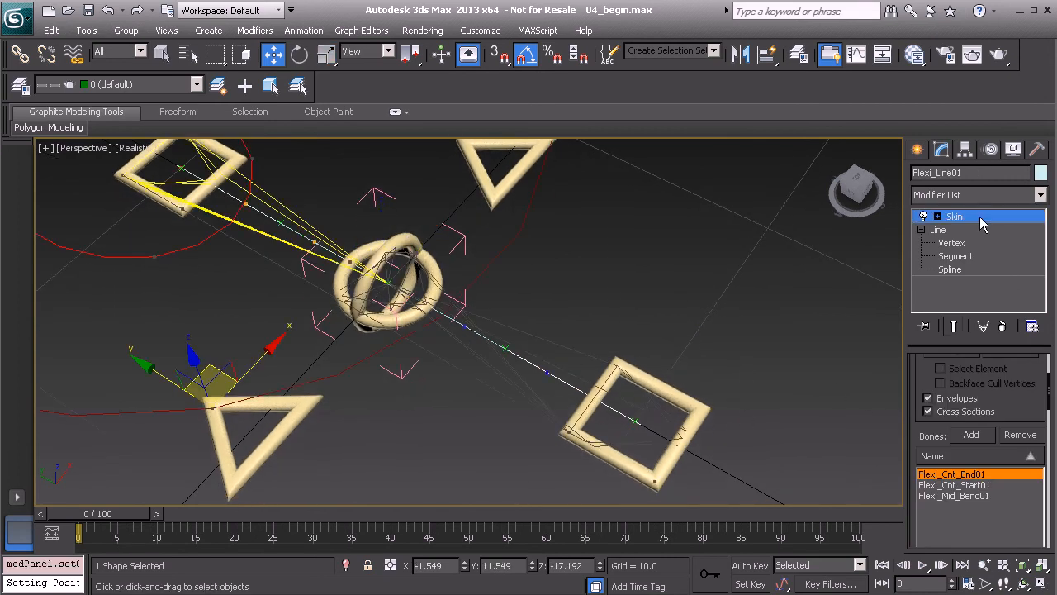
scroll(920, 378, up, 3)
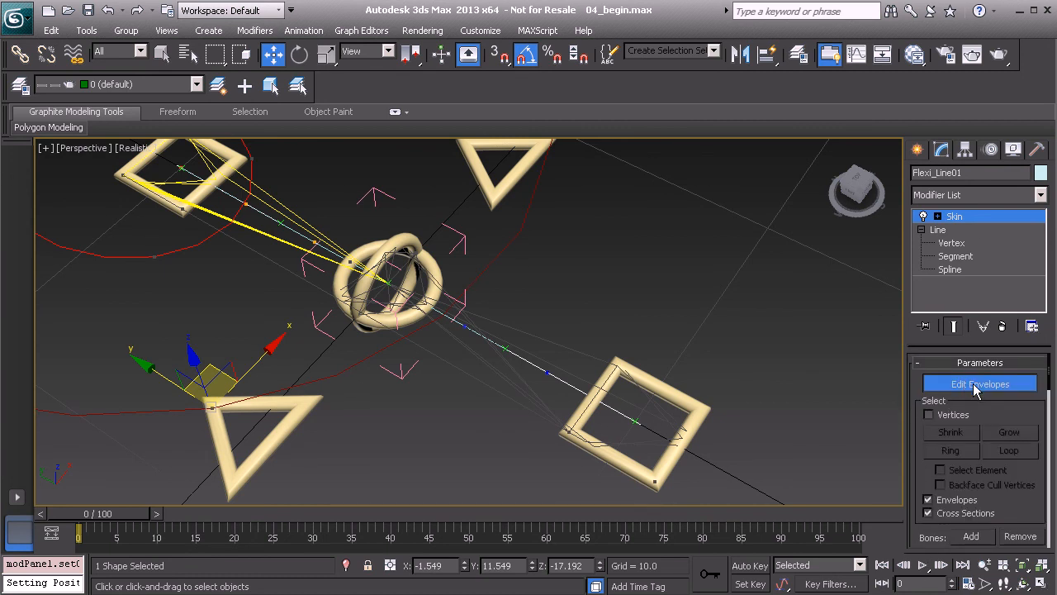
click(928, 415)
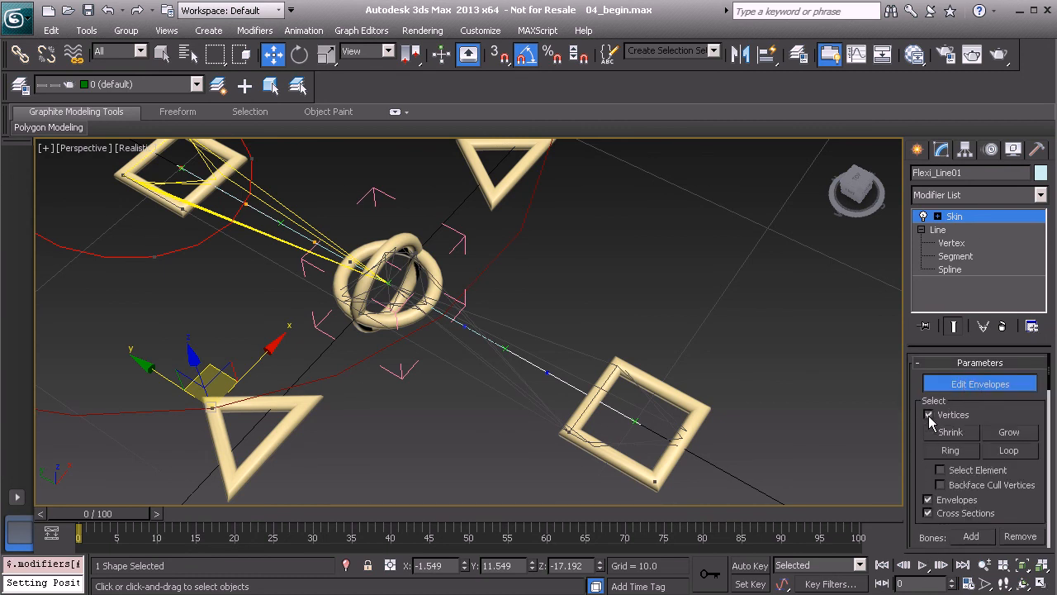
middle_drag(654, 386, 642, 358)
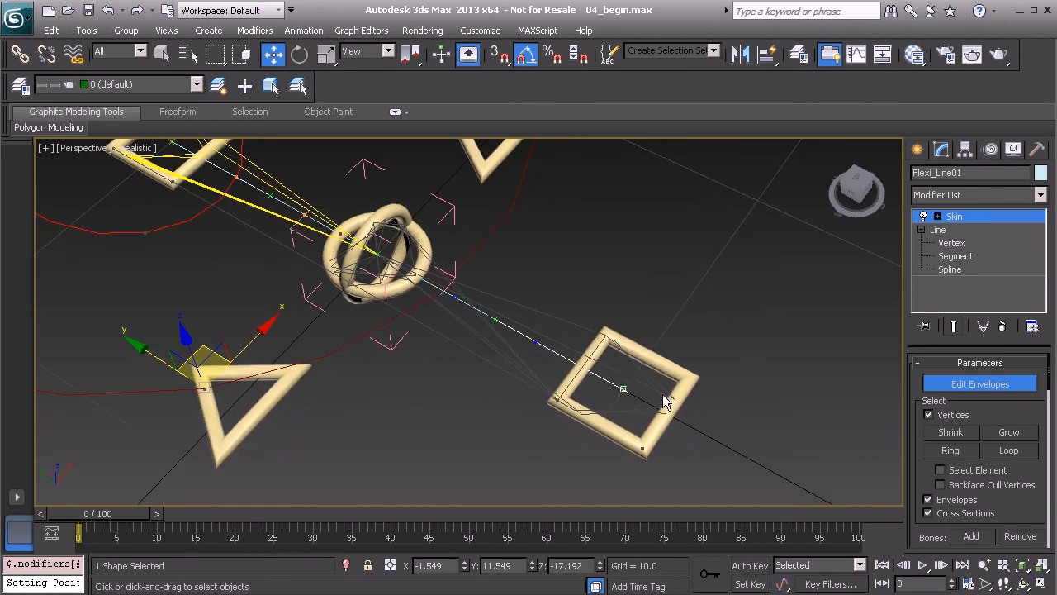
alt+middle_drag(555, 387, 668, 373)
Open the Skin weight table and limit it to the selected vertices
drag(915, 467, 915, 6)
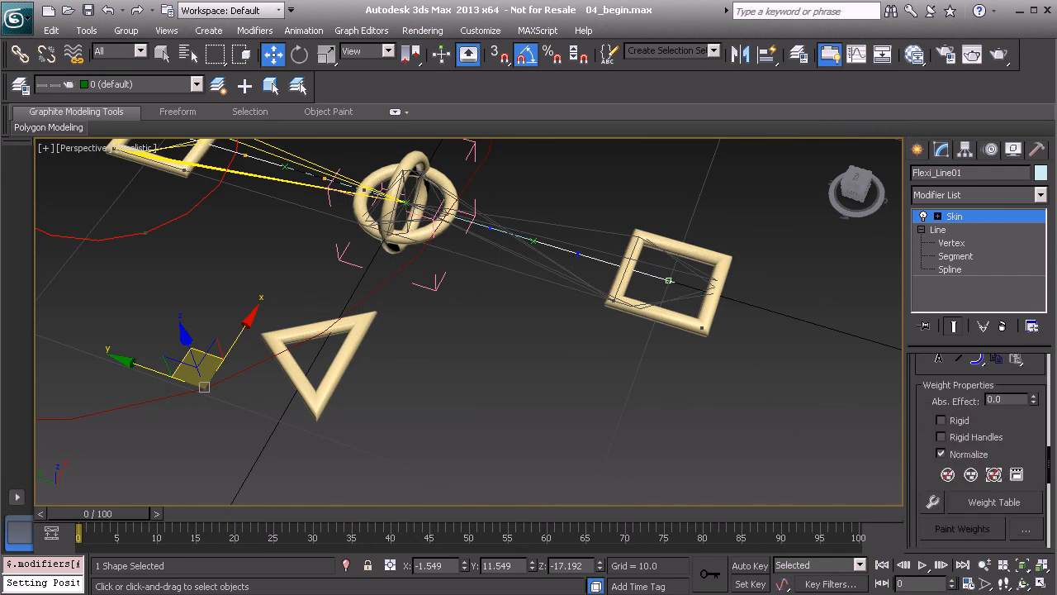
drag(929, 418, 910, 371)
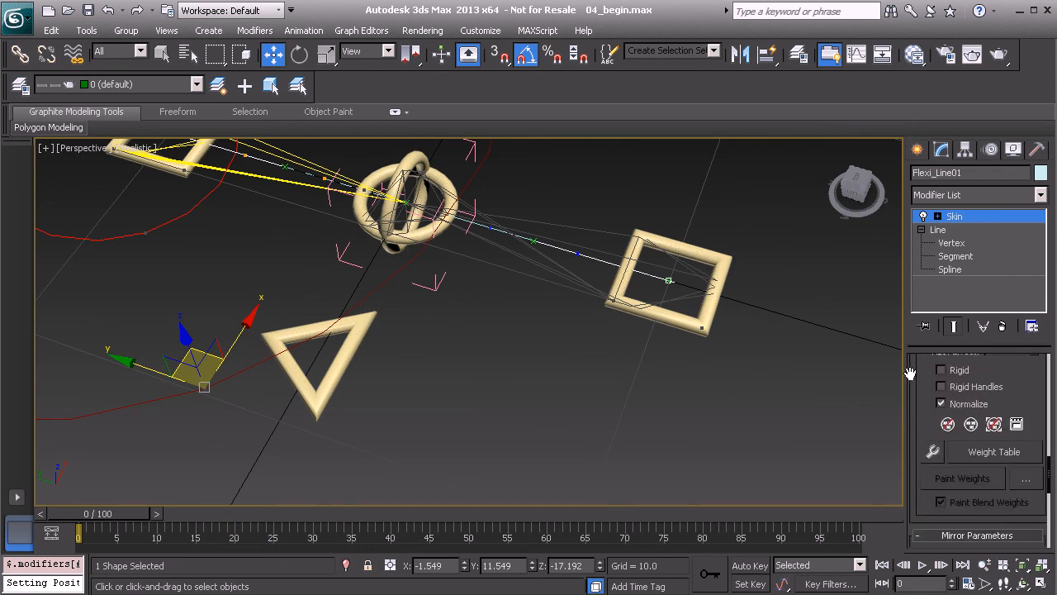
click(1001, 452)
drag(203, 0, 503, 63)
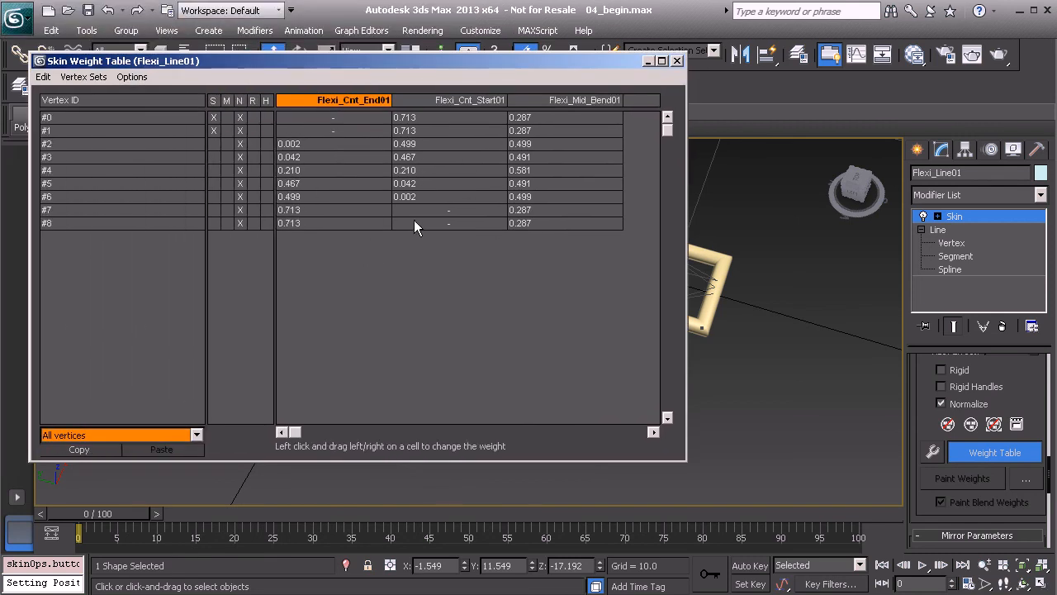
click(117, 434)
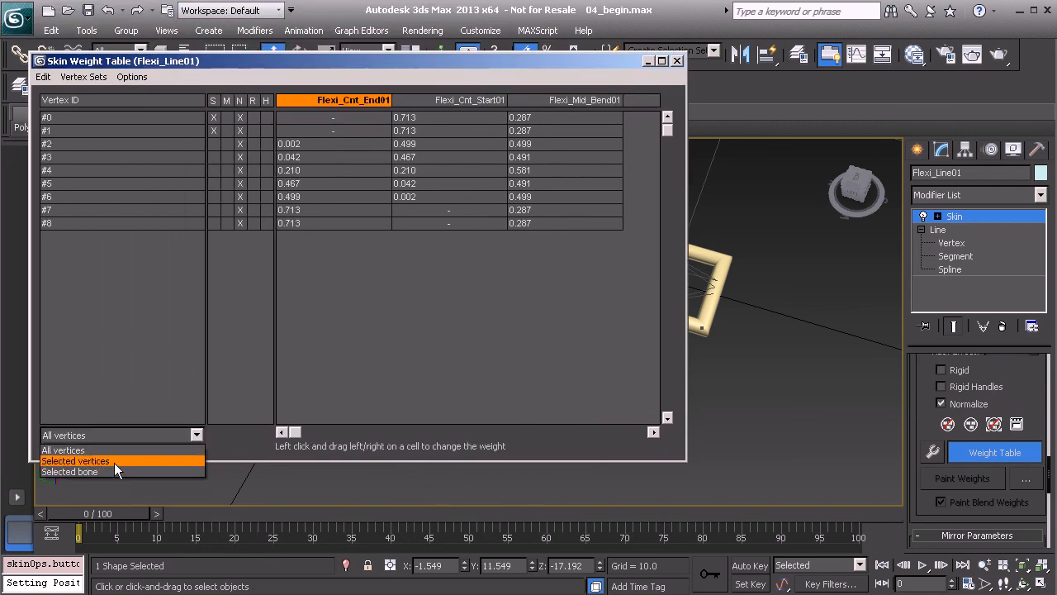
click(113, 462)
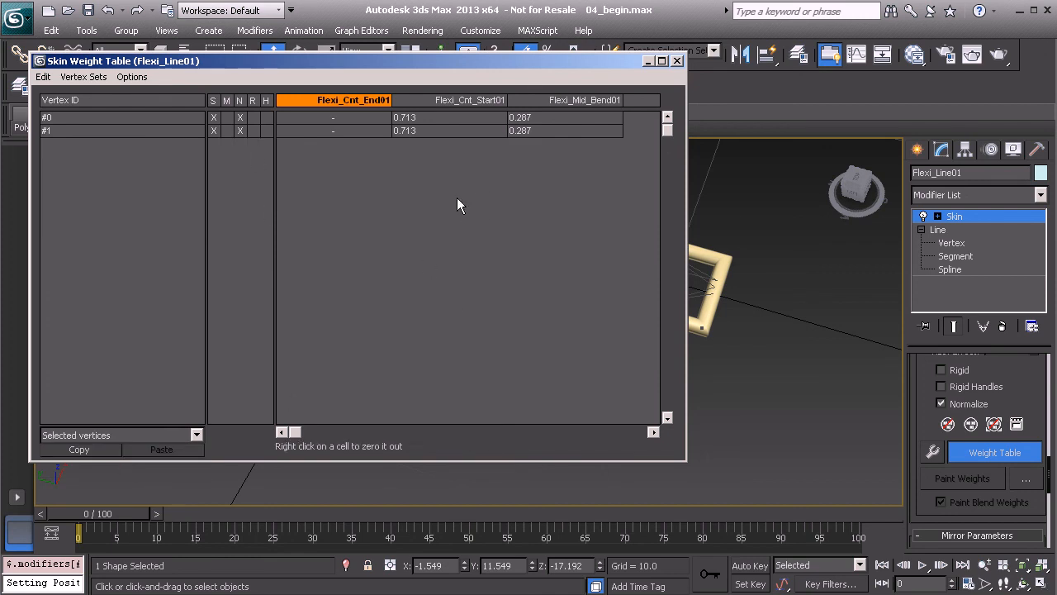
drag(499, 65, 427, 68)
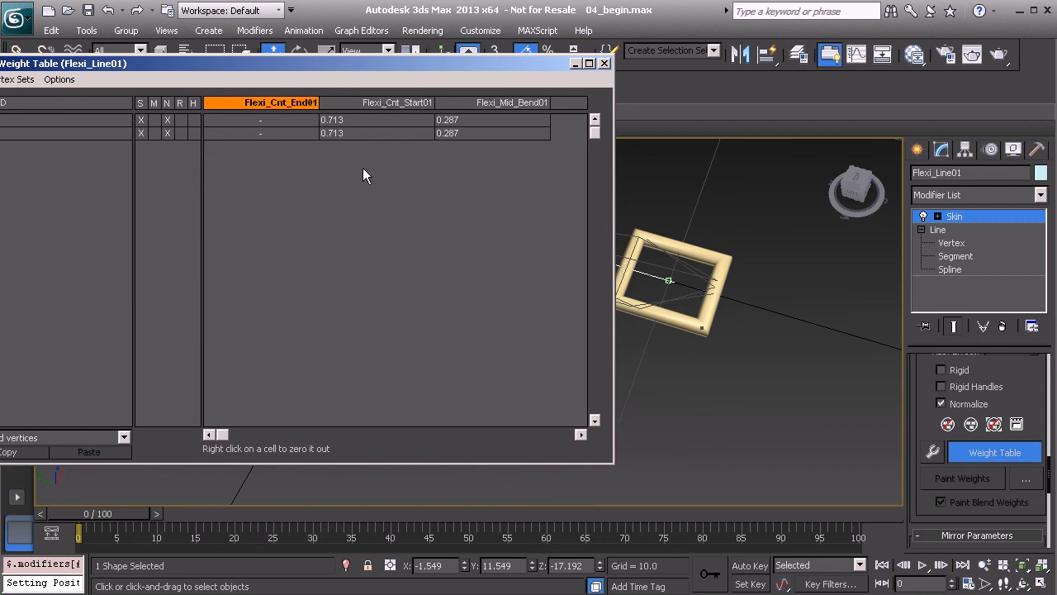
drag(323, 69, 366, 68)
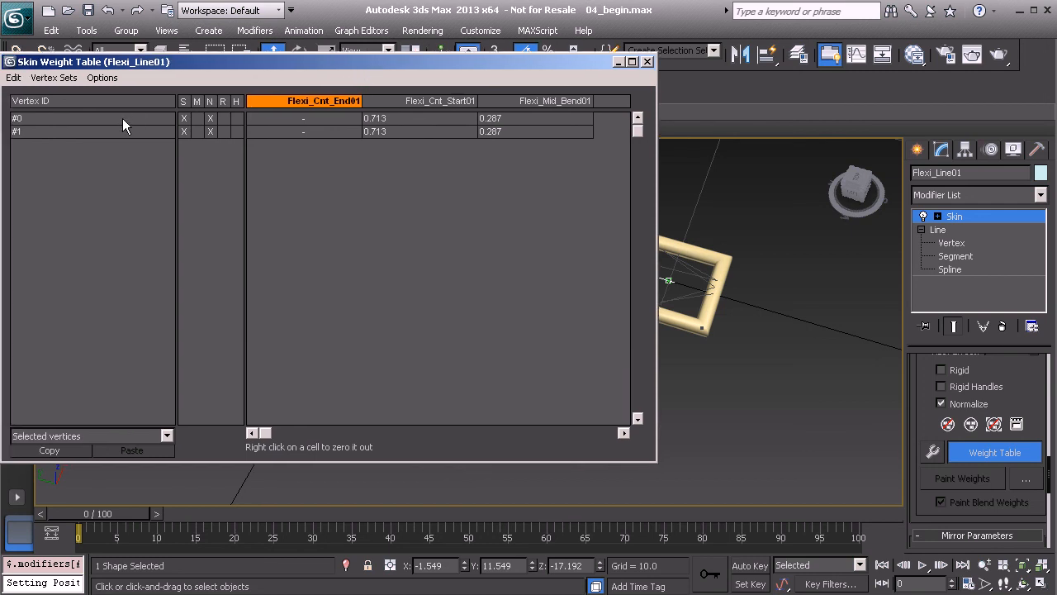
Set the Flexi_Cnt_Start01 weight of vertices #0 and #1 to 1
drag(51, 120, 31, 130)
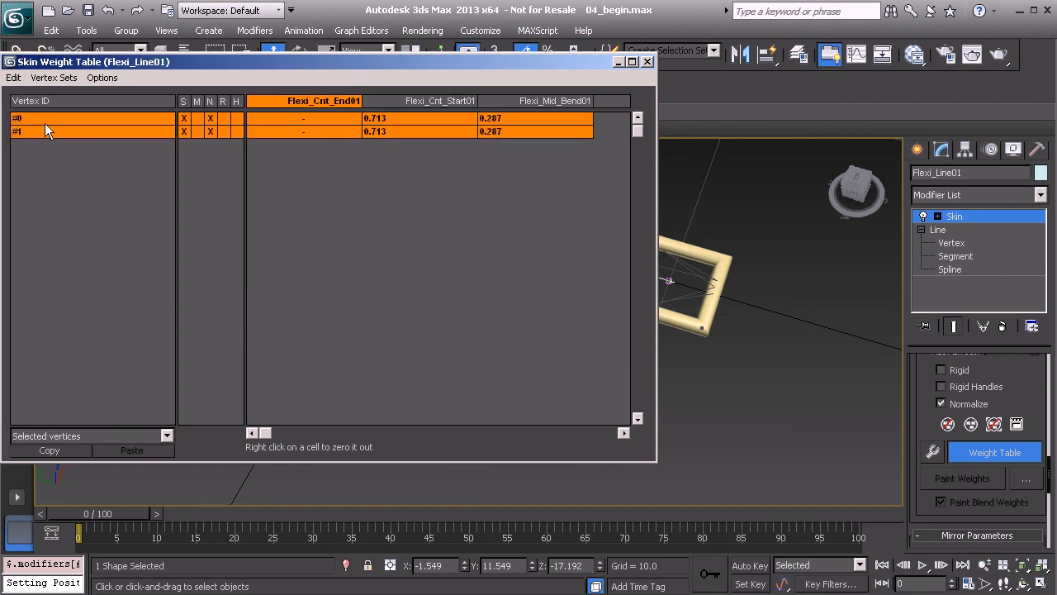
click(395, 118)
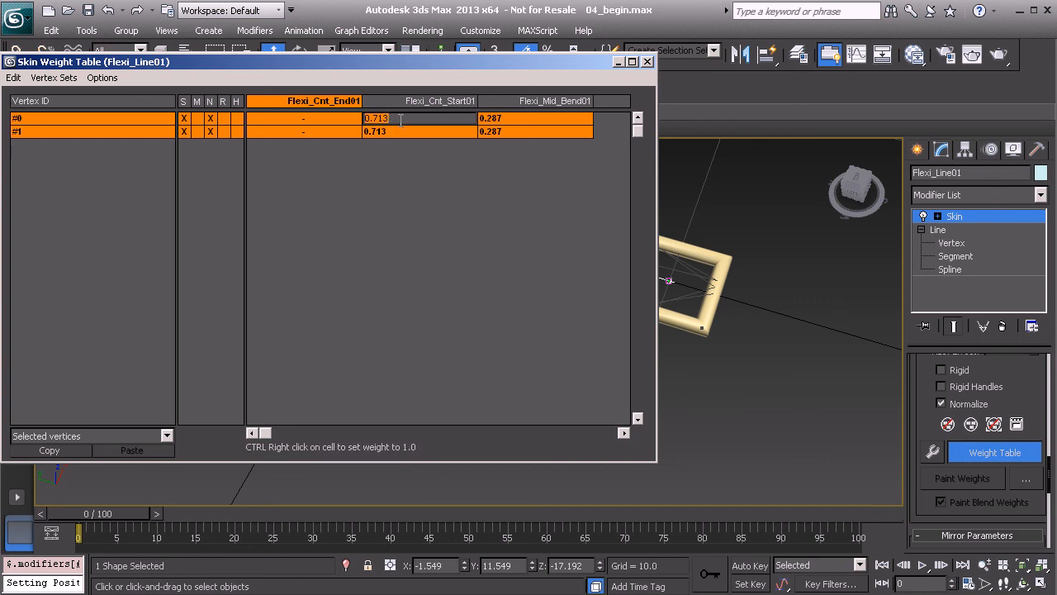
text(1)
key(Return)
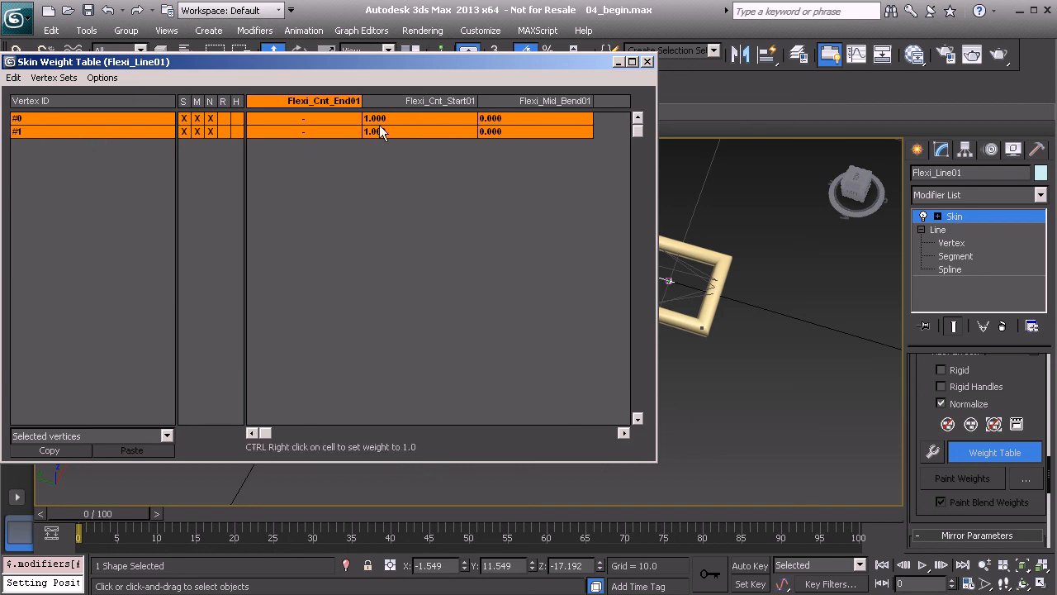
Select the line's end vertices #7 and #8 at the far square control and set their Flexi_Cnt_End01 weight to 1
drag(565, 62, 649, 329)
middle_drag(371, 218, 684, 363)
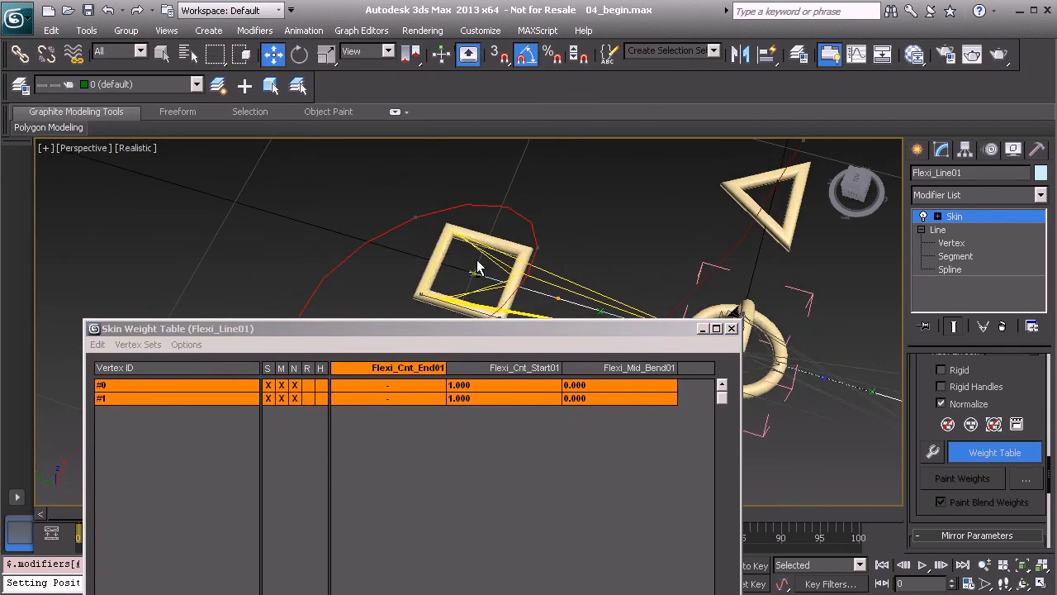
click(482, 285)
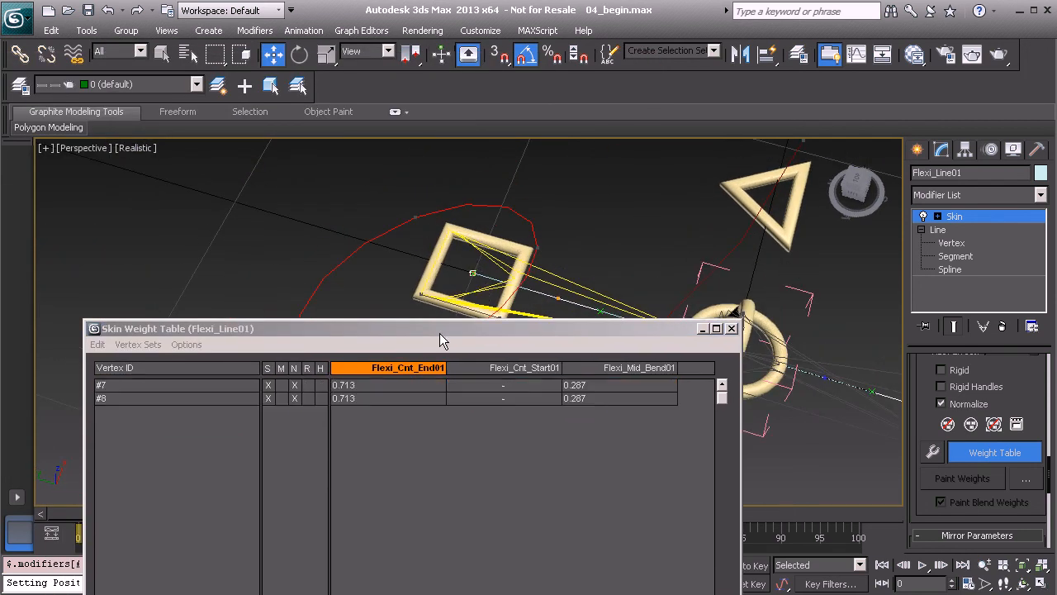
drag(452, 330, 475, 202)
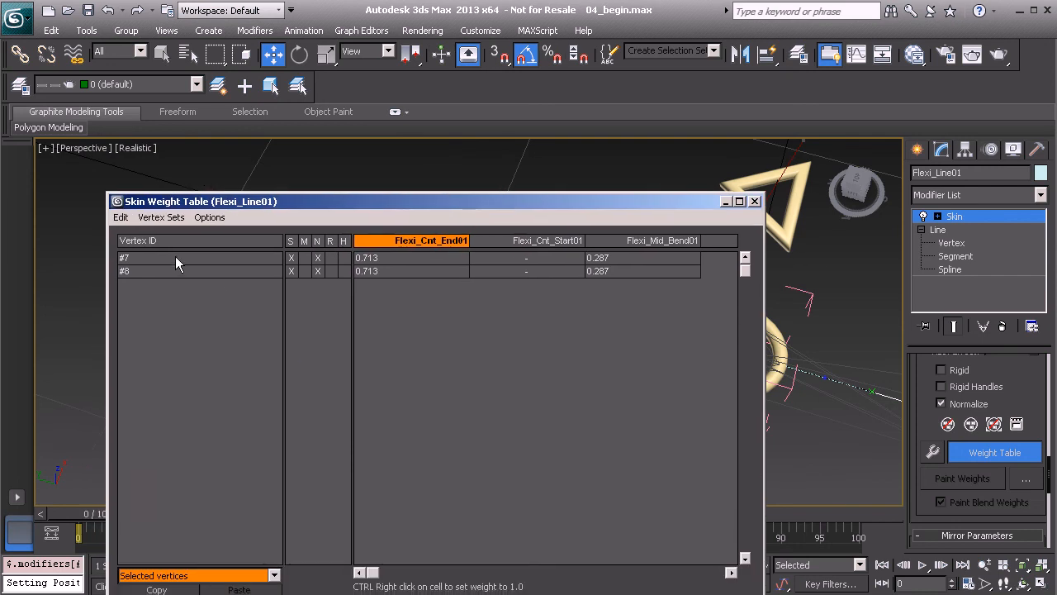
drag(177, 256, 175, 279)
click(379, 260)
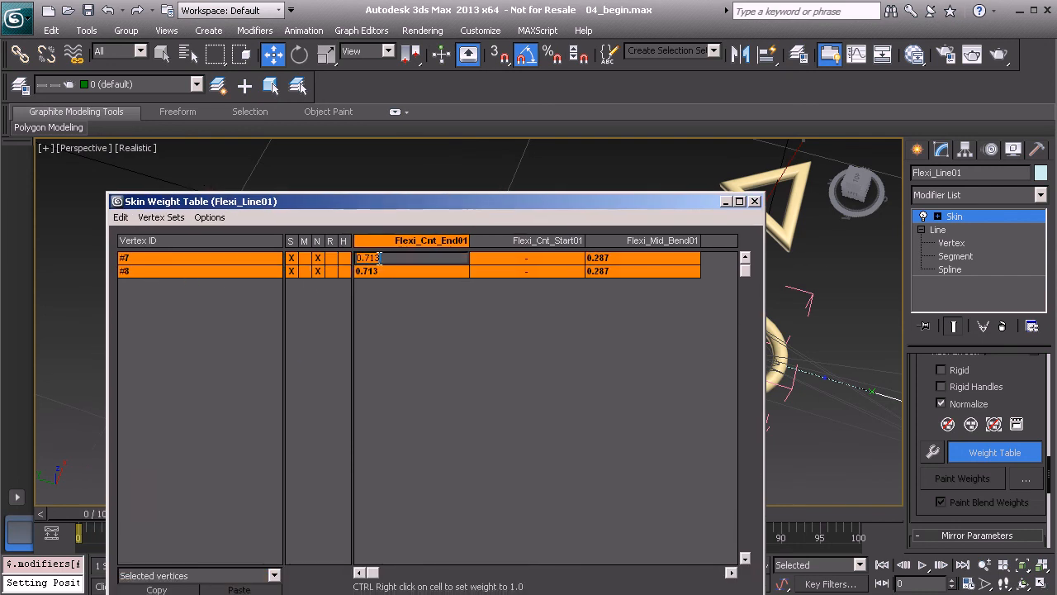
text(1)
key(Return)
Set the Flexi_Mid_Bend01 weight of the line's middle vertex #4 to 1, and finish editing the Skin weights
drag(507, 198, 334, 328)
middle_drag(639, 270, 507, 221)
scroll(604, 289, up, 3)
mouse_move(603, 285)
alt+middle_down()
mouse_move(614, 285)
mouse_move(603, 296)
alt+middle_up()
click(556, 258)
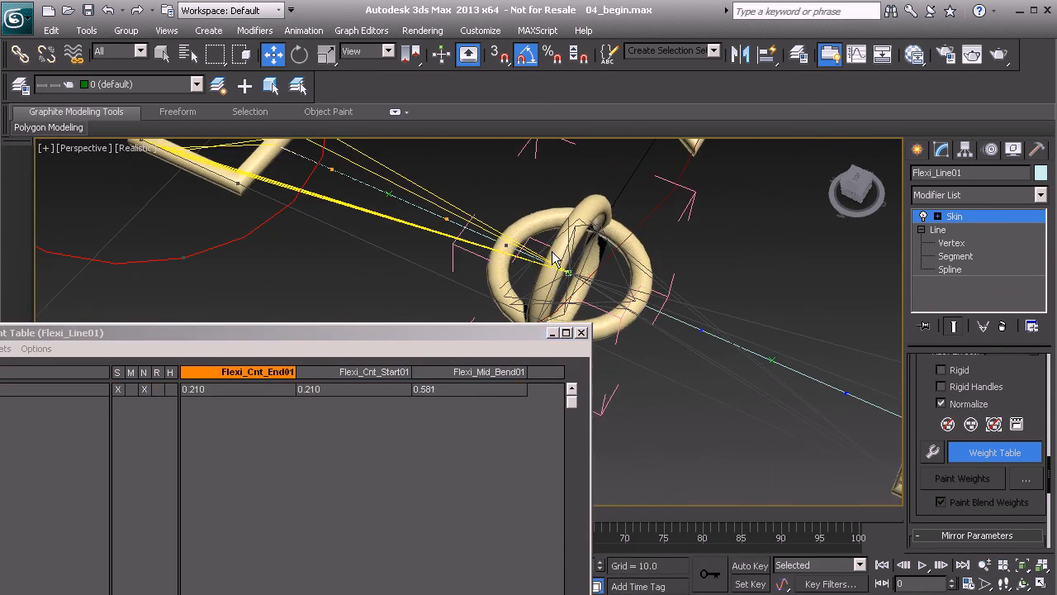
drag(332, 333, 453, 185)
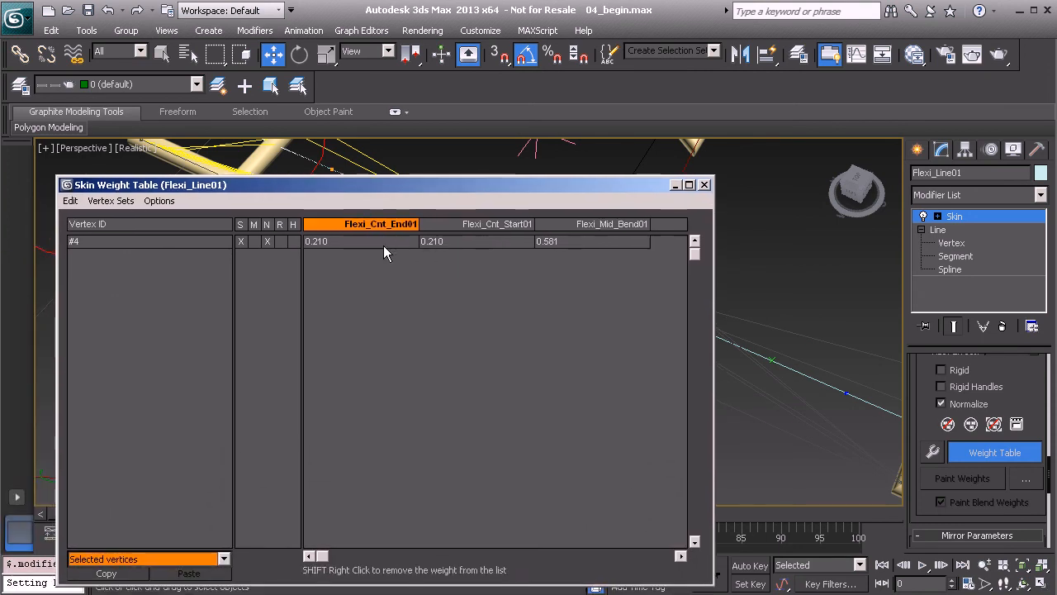
click(595, 240)
text(1)
key(Return)
click(705, 184)
scroll(588, 301, down, 5)
middle_drag(588, 301, 551, 301)
alt+middle_drag(551, 301, 536, 304)
click(978, 219)
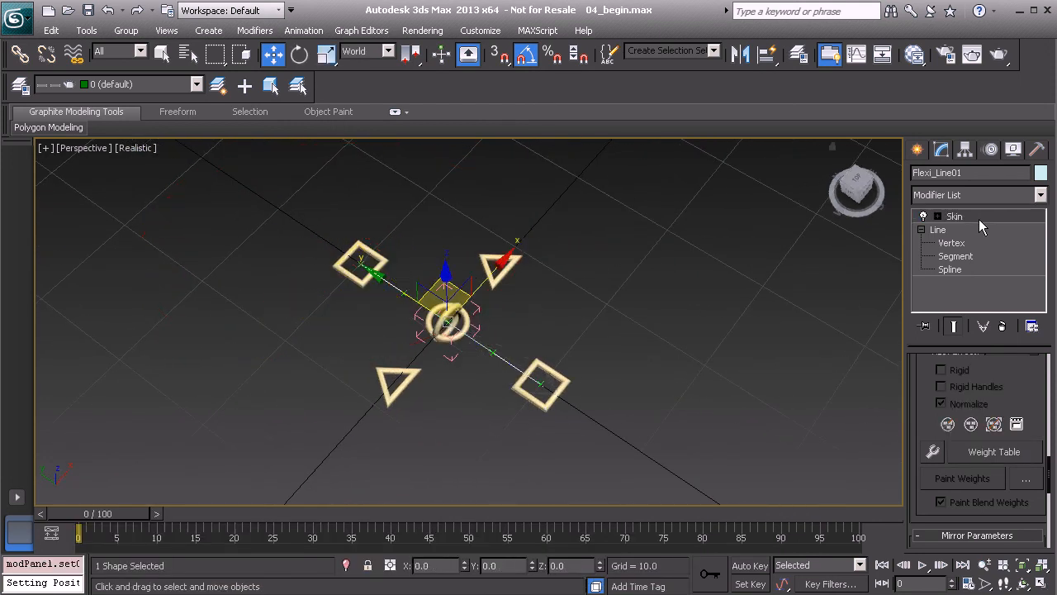
Test the reweighted line by moving the near square control Flexi_Cnt_Start01 around, and undo the move
click(567, 378)
alt+middle_drag(566, 378, 464, 403)
drag(463, 402, 660, 339)
key(ctrl+z)
Test the line's bending by moving the middle control Flexi_Mid_Bend01, and cancel the move
alt+middle_drag(503, 306, 543, 235)
scroll(543, 235, up, 3)
scroll(486, 315, up, 2)
click(430, 377)
alt+middle_drag(424, 386, 398, 305)
scroll(395, 308, down, 3)
drag(375, 322, 395, 137)
right_click(394, 136)
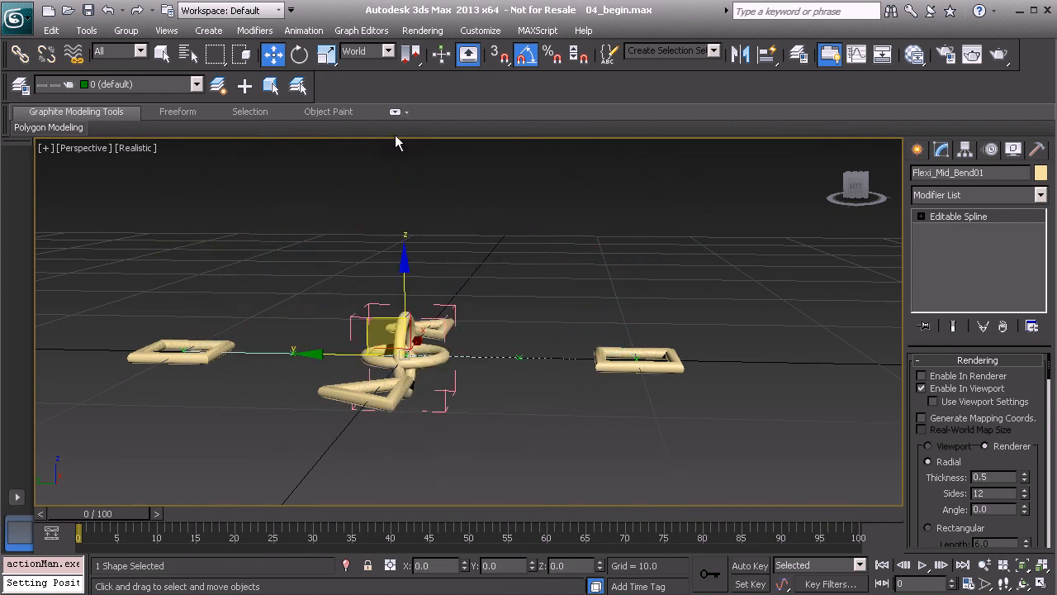
Test the rig's response by selecting a control and rotating it
alt+middle_drag(575, 257, 488, 281)
click(488, 299)
scroll(483, 318, down, 2)
key(e)
drag(478, 281, 423, 159)
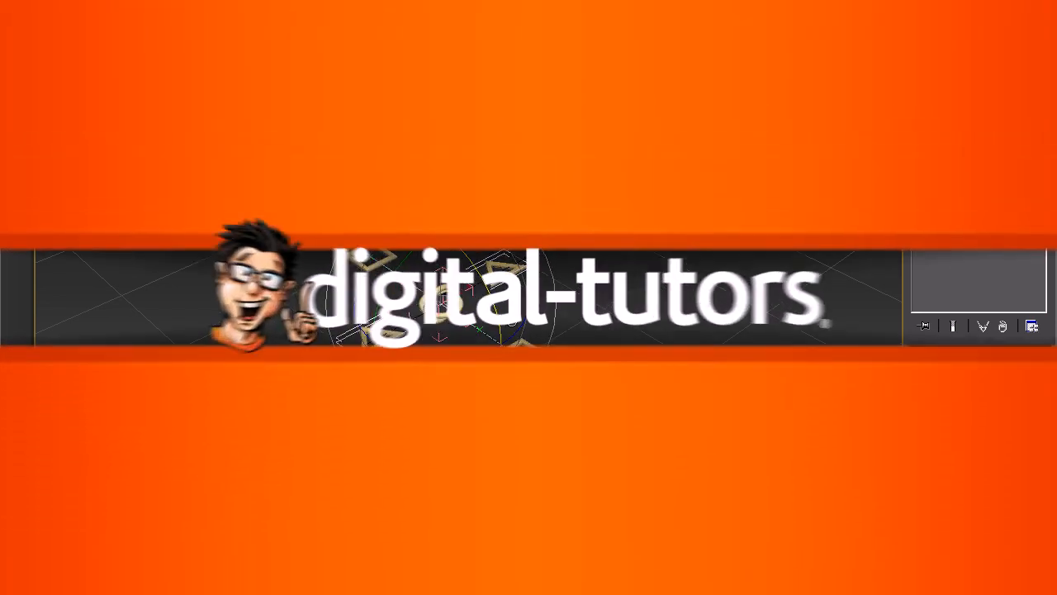